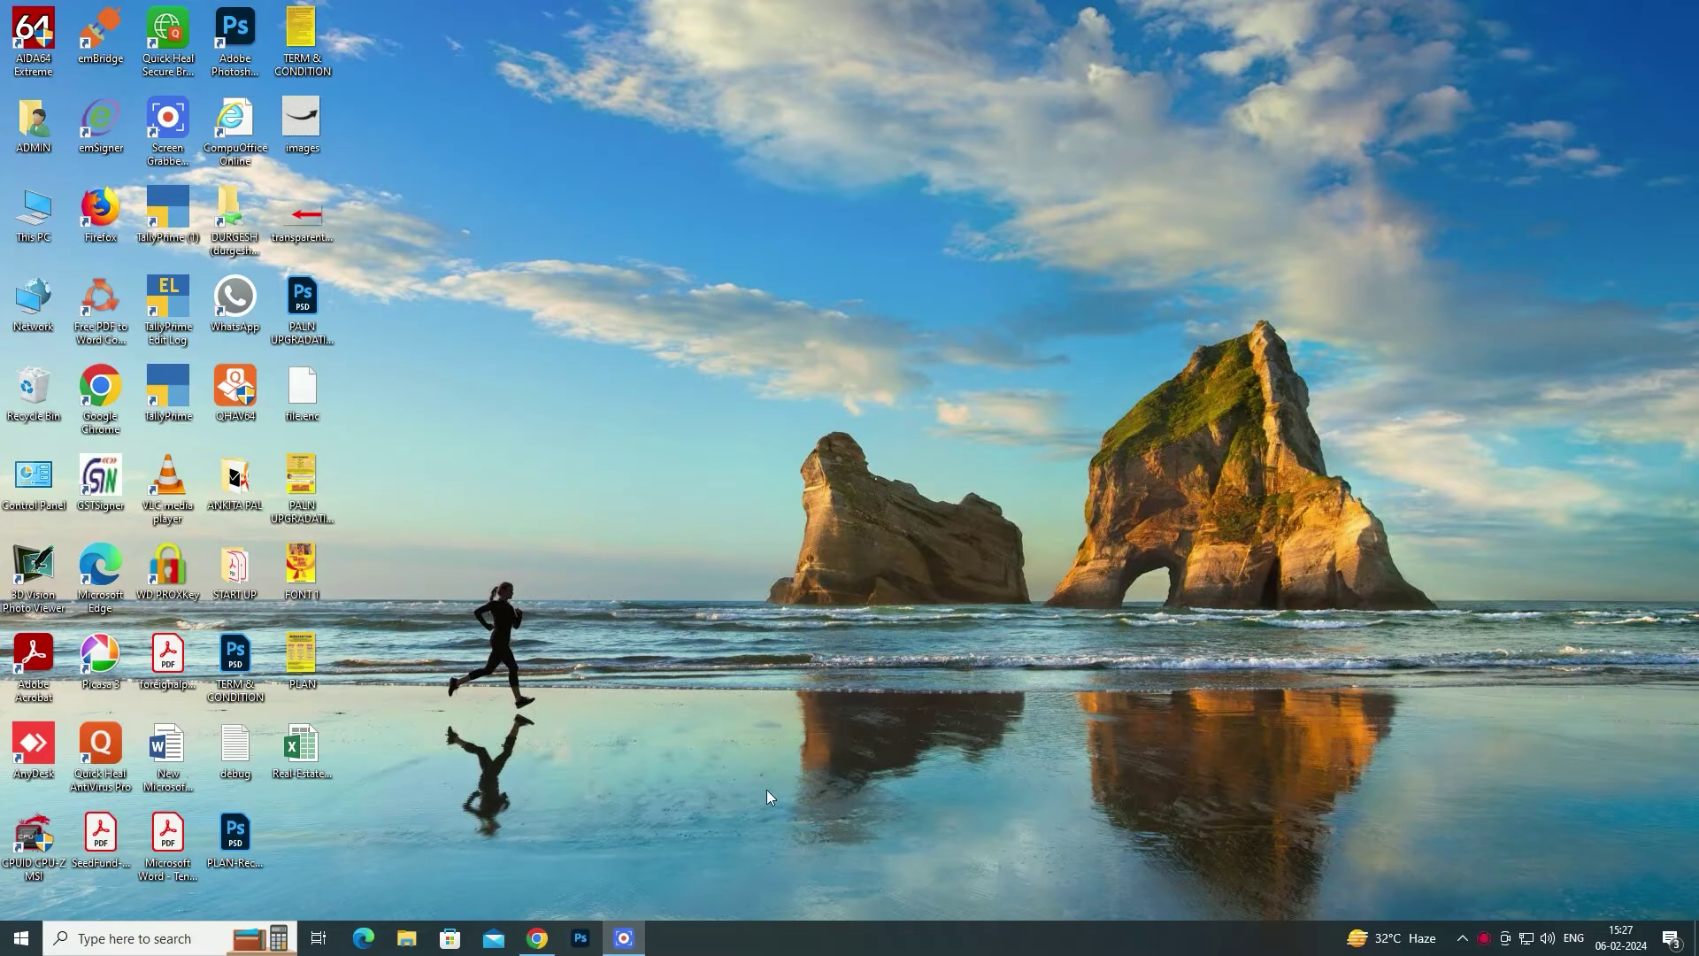
# - Bring up Chrome from the taskbar so the MahaRERA login page shows
pyautogui.click(536, 940)
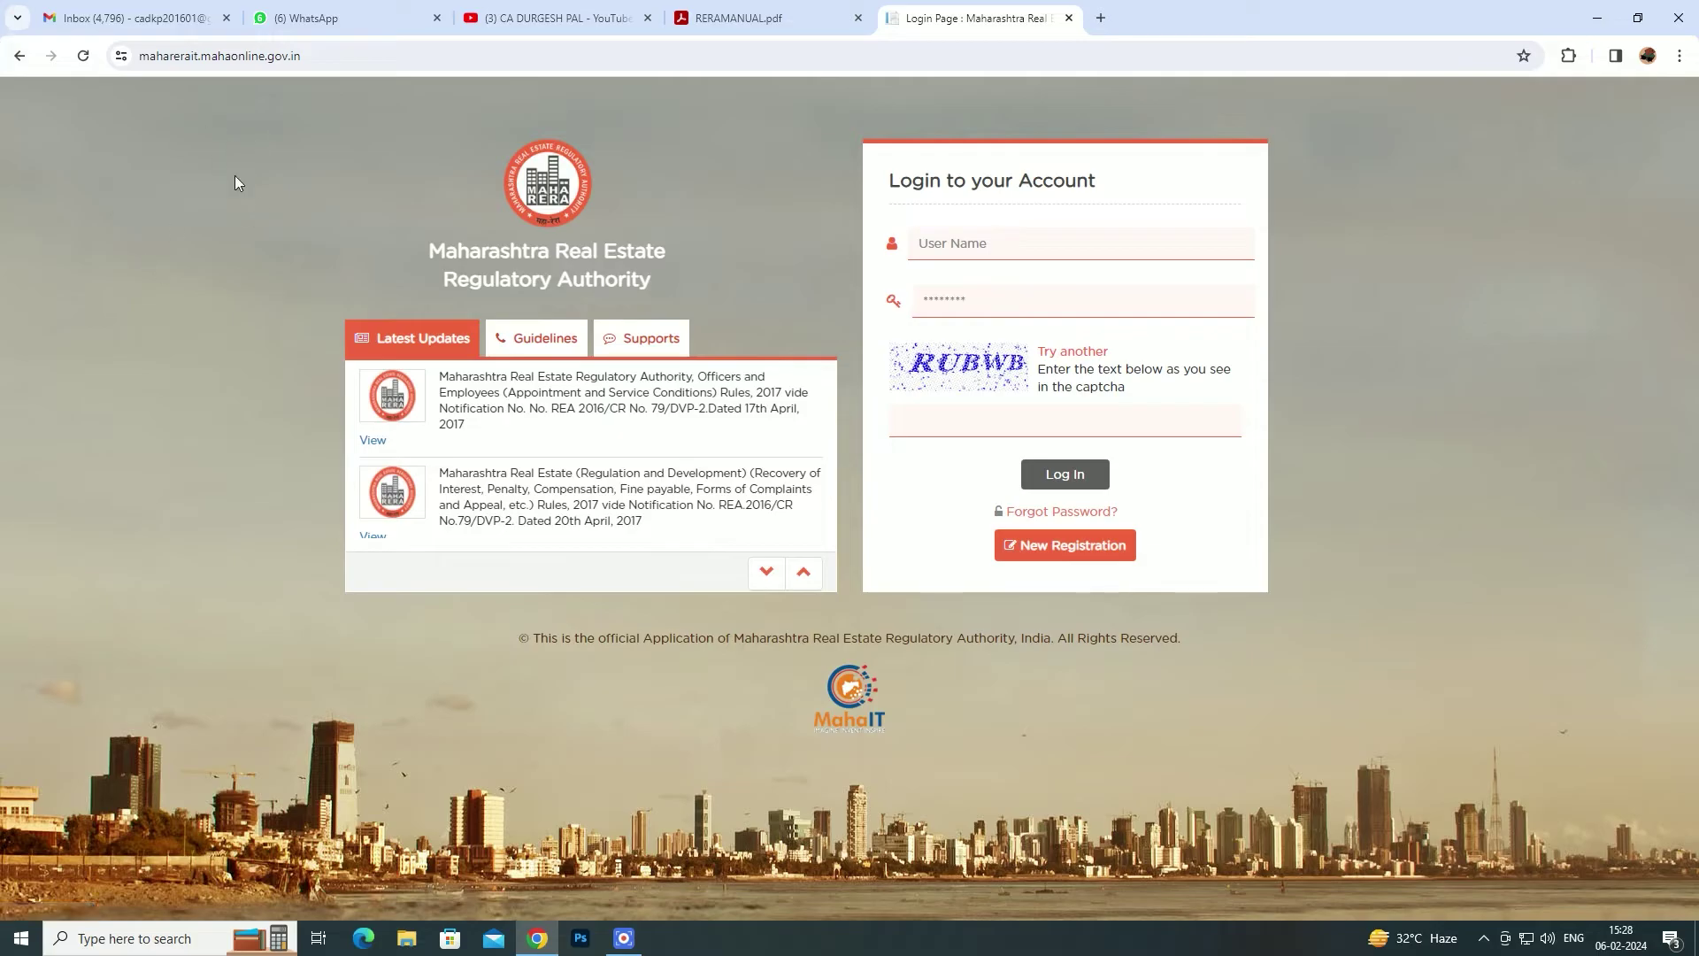
# - Start a New Registration, reaching the Create New Account form for a Real Estate Agent
pyautogui.moveTo(303, 56); pyautogui.dragTo(122, 68)
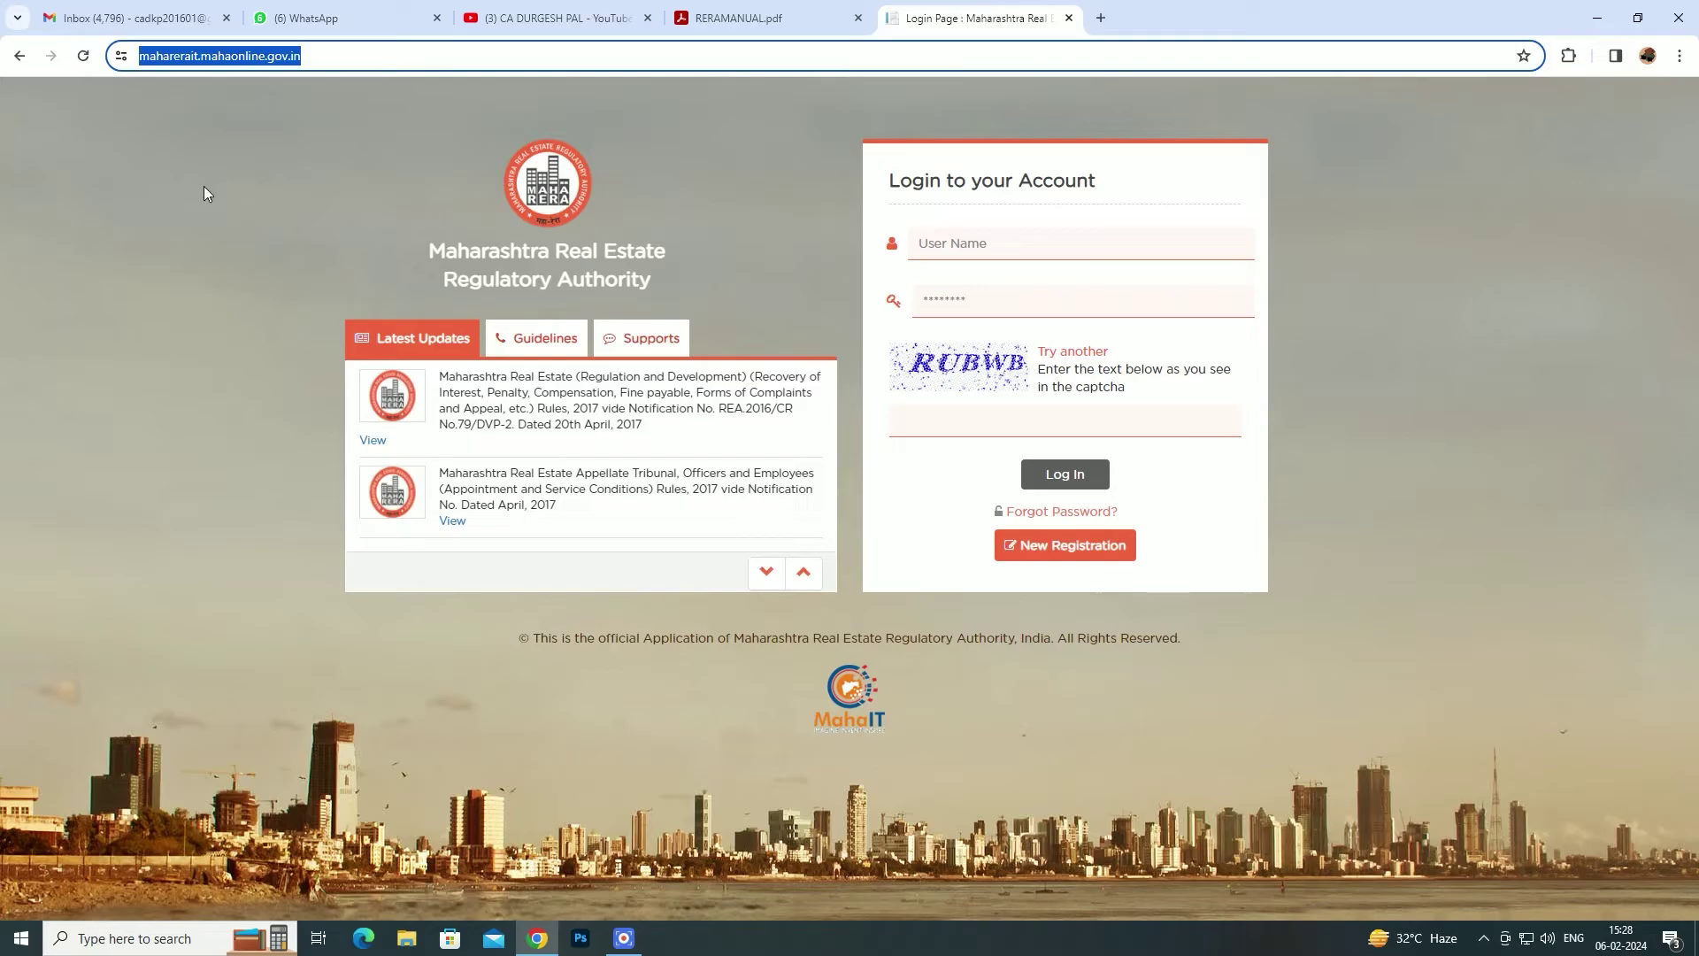
pyautogui.click(203, 186)
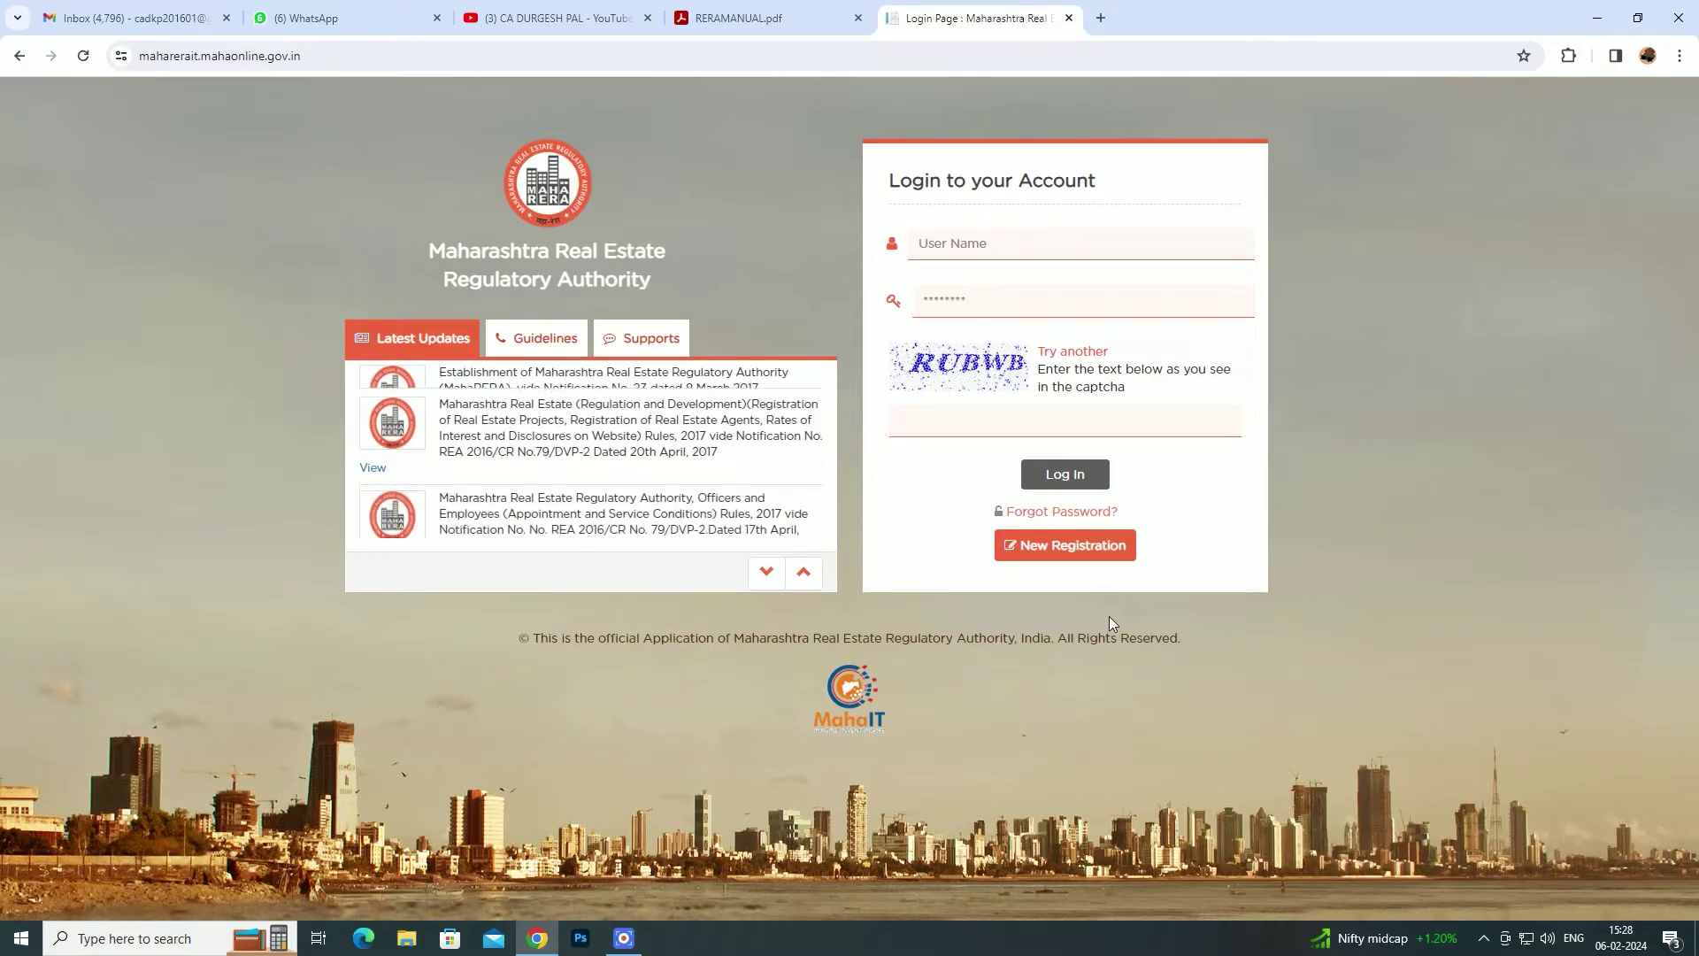
pyautogui.click(1055, 544)
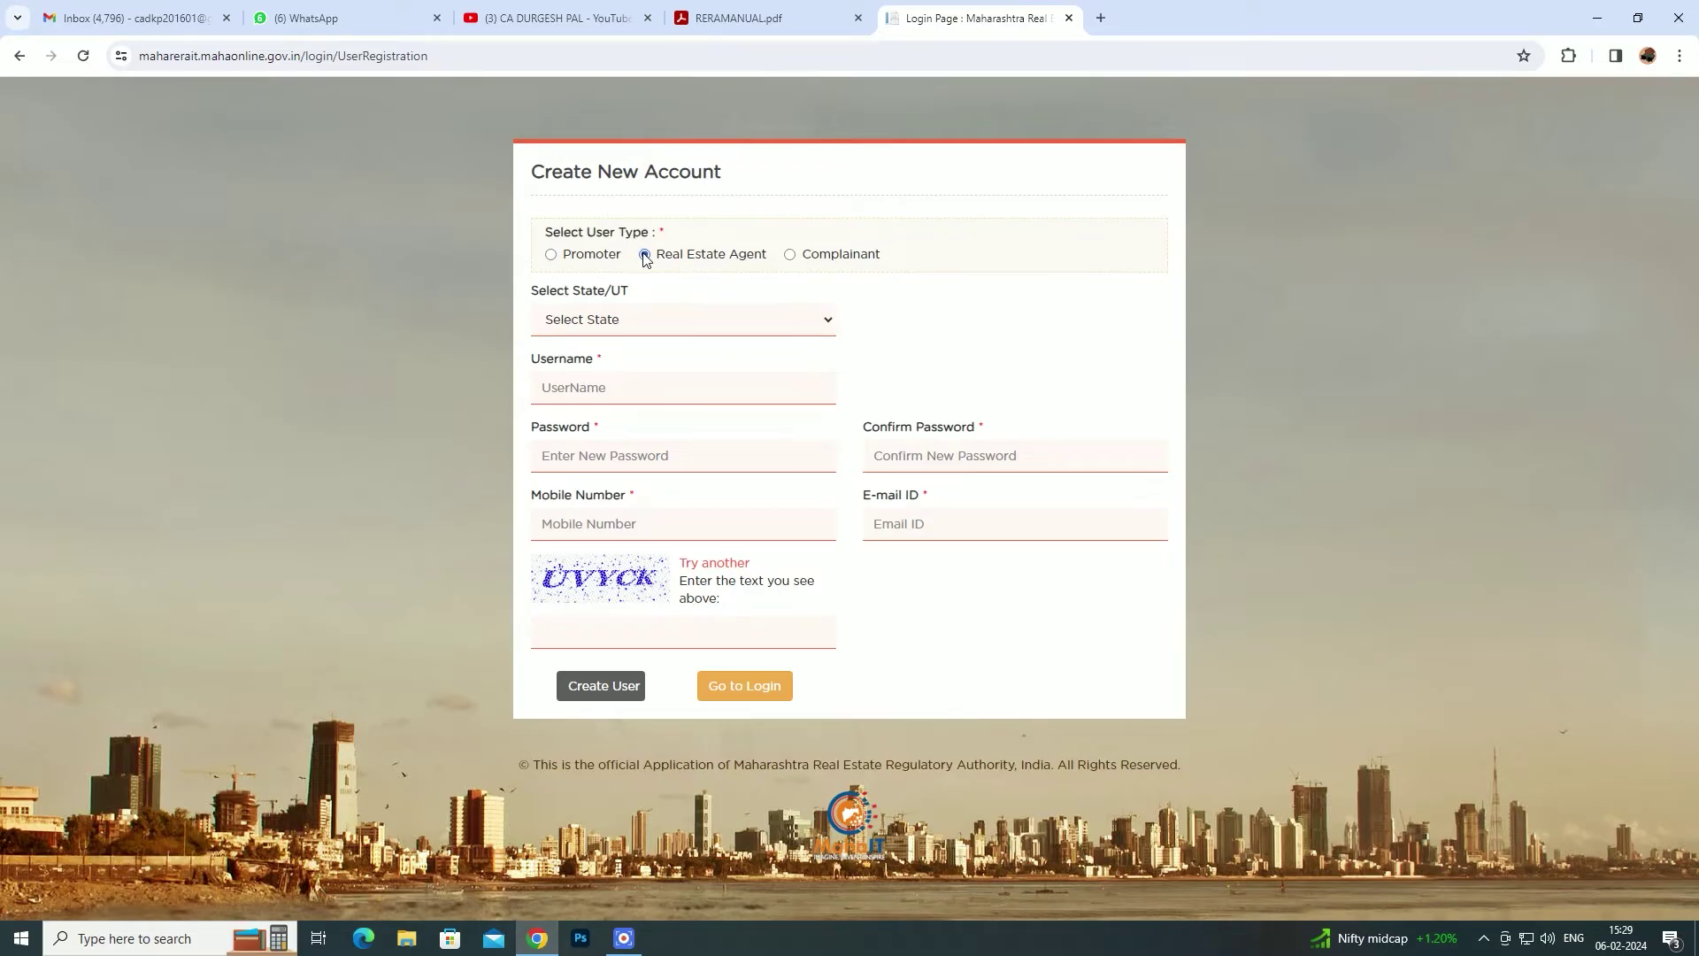
# - Look through the state list, username, e-mail and captcha fields without filling them, then go back to login
pyautogui.click(653, 325)
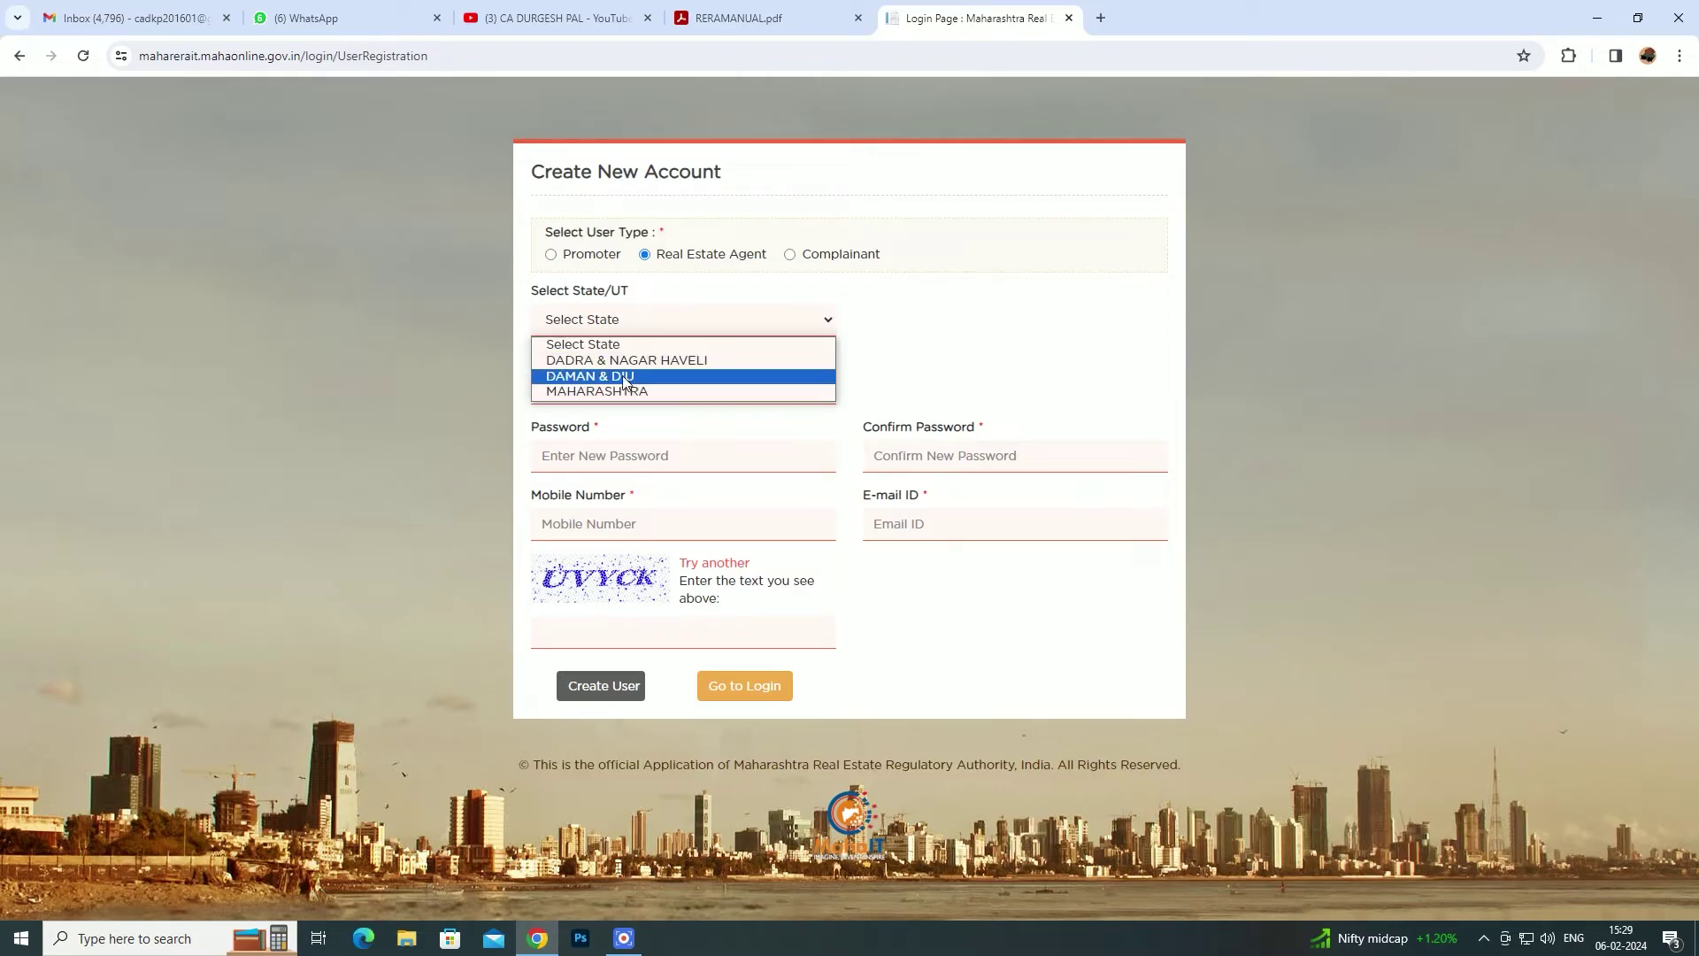
pyautogui.click(951, 341)
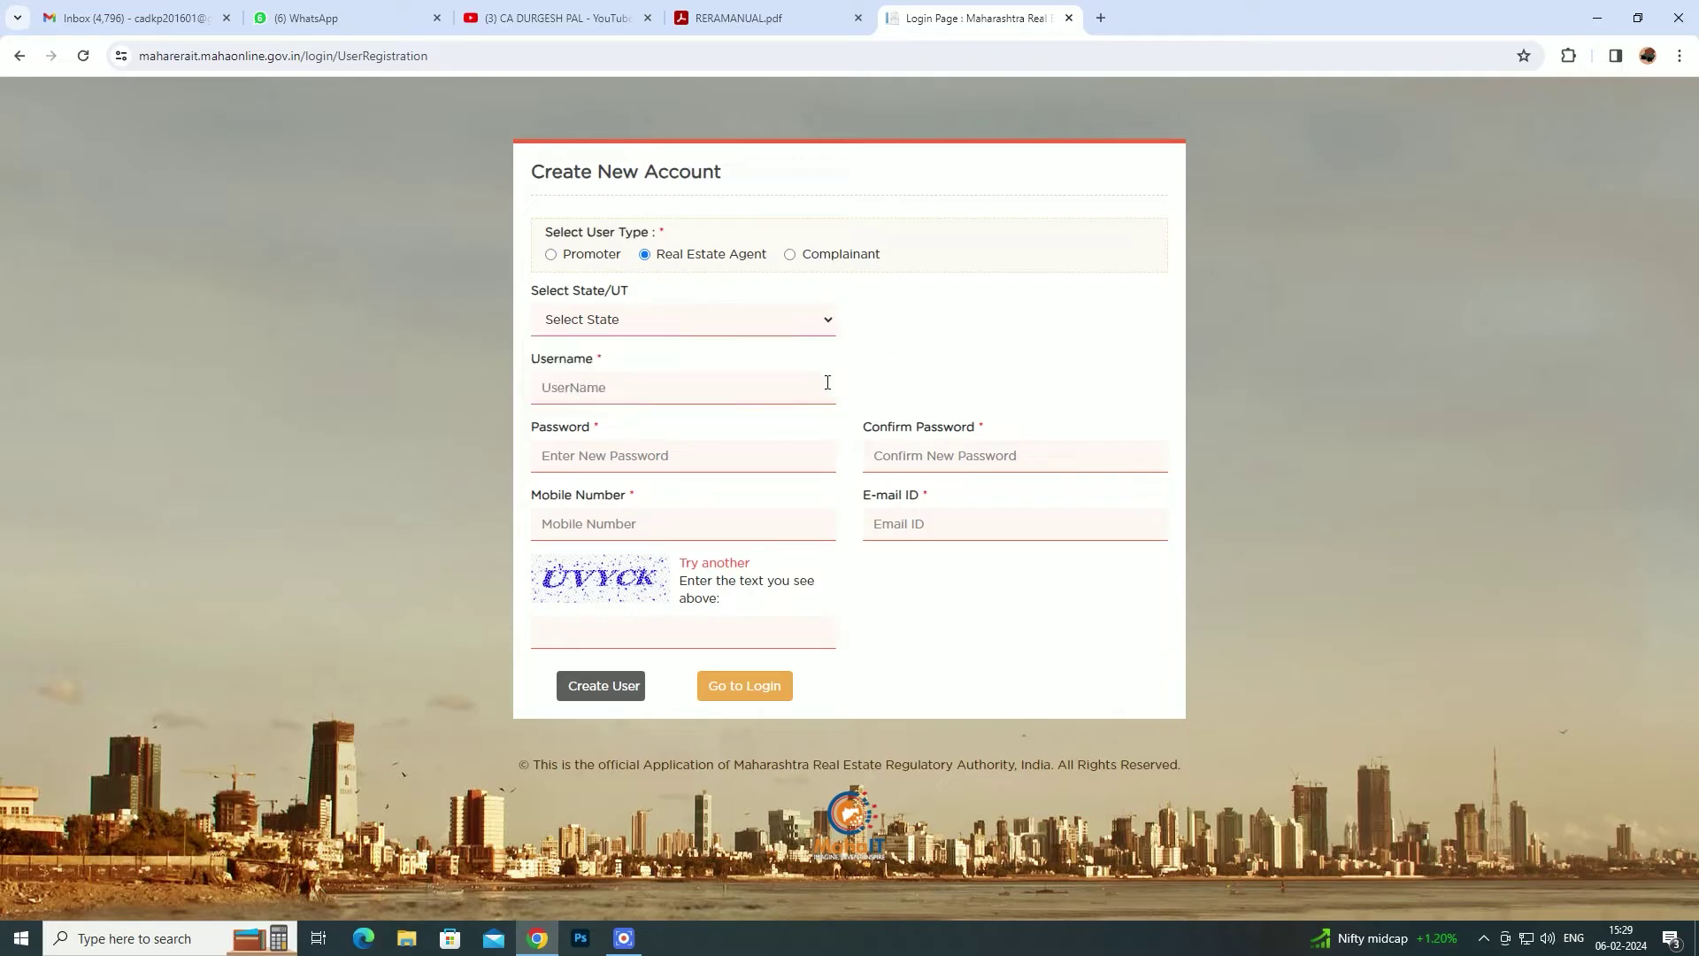
pyautogui.click(617, 395)
pyautogui.click(635, 636)
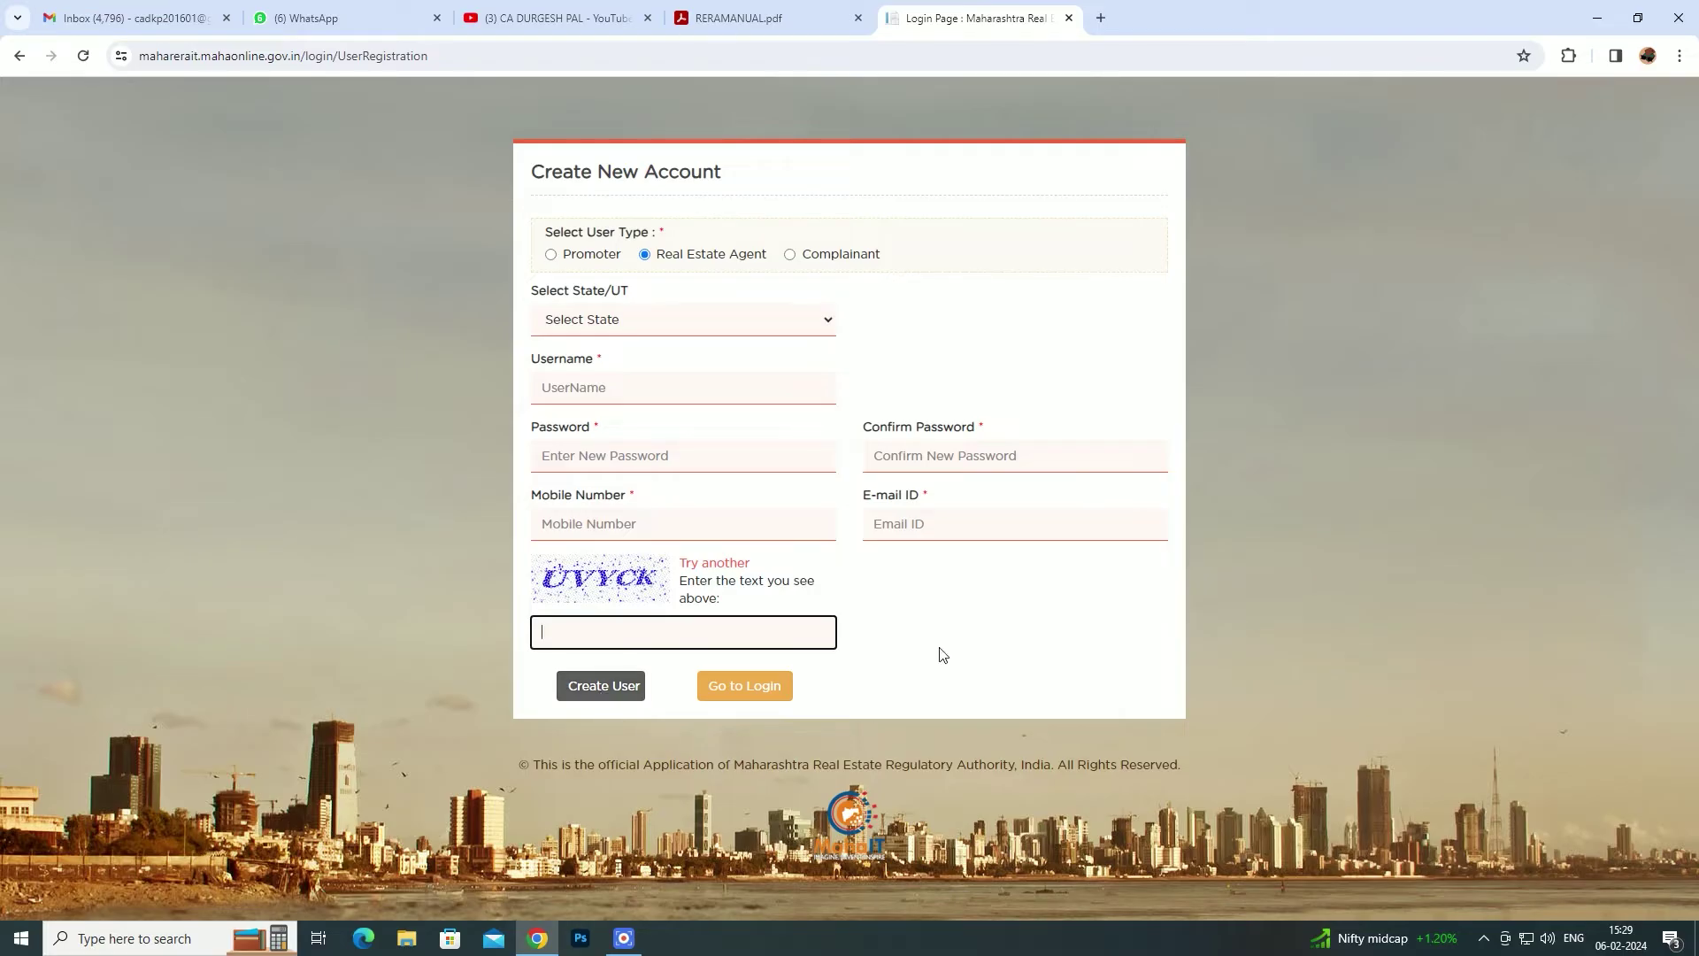
pyautogui.hotkey('shift', 'Tab')
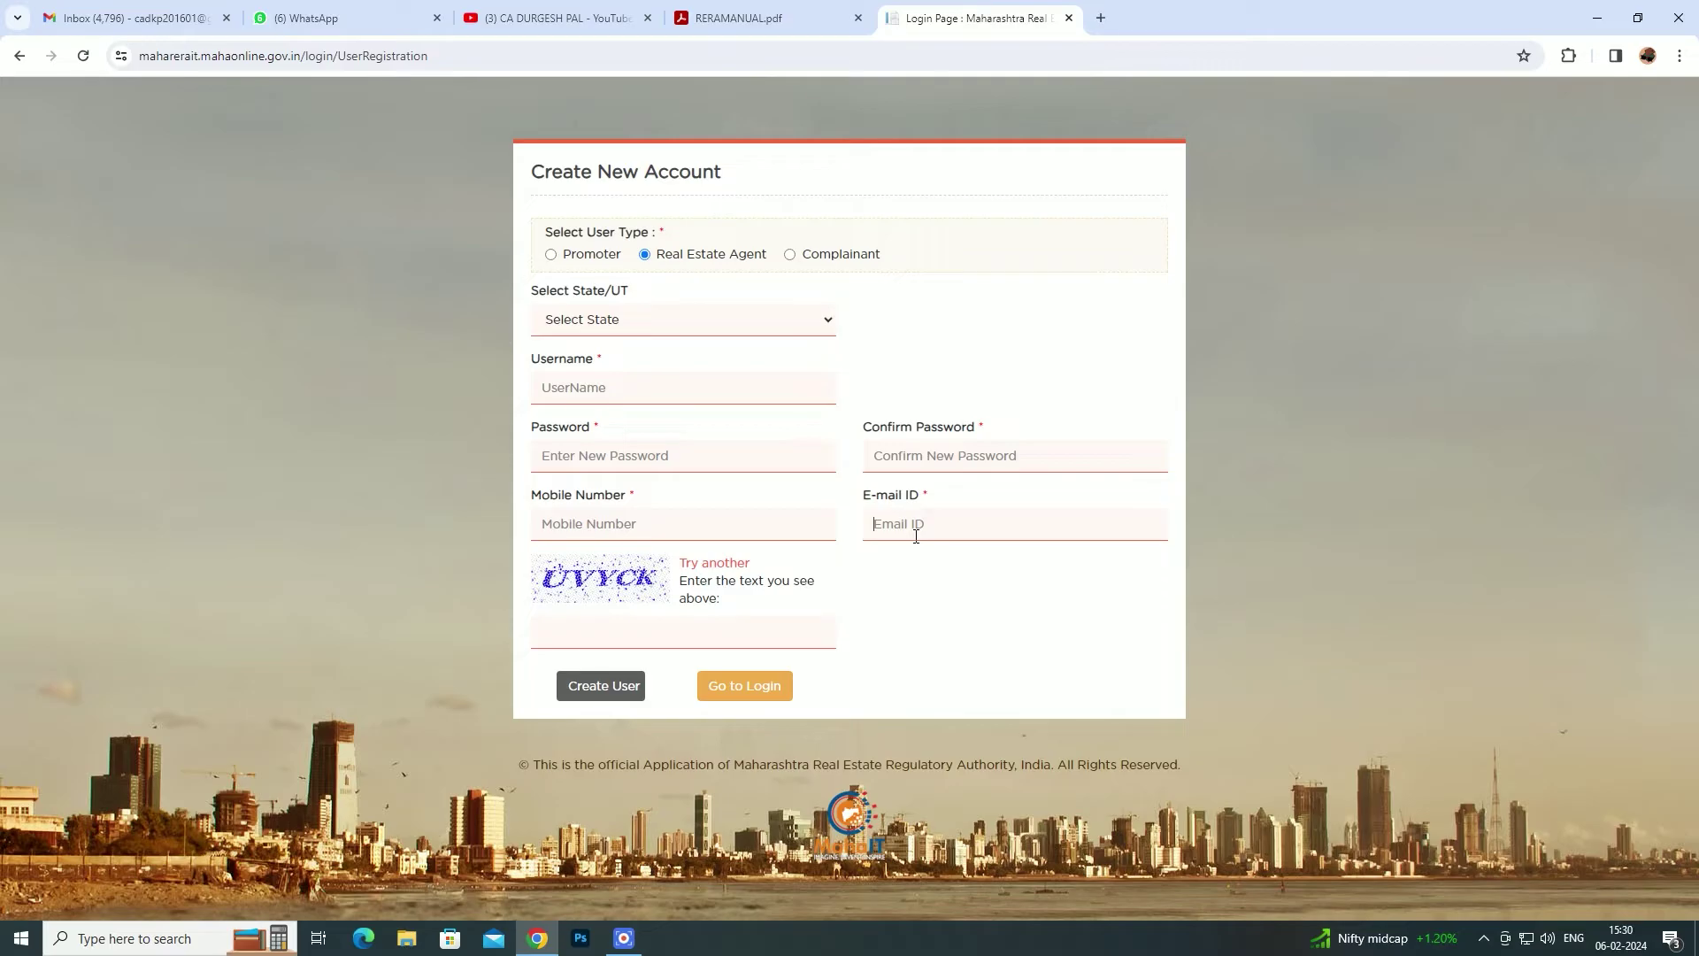
pyautogui.click(563, 387)
pyautogui.click(756, 698)
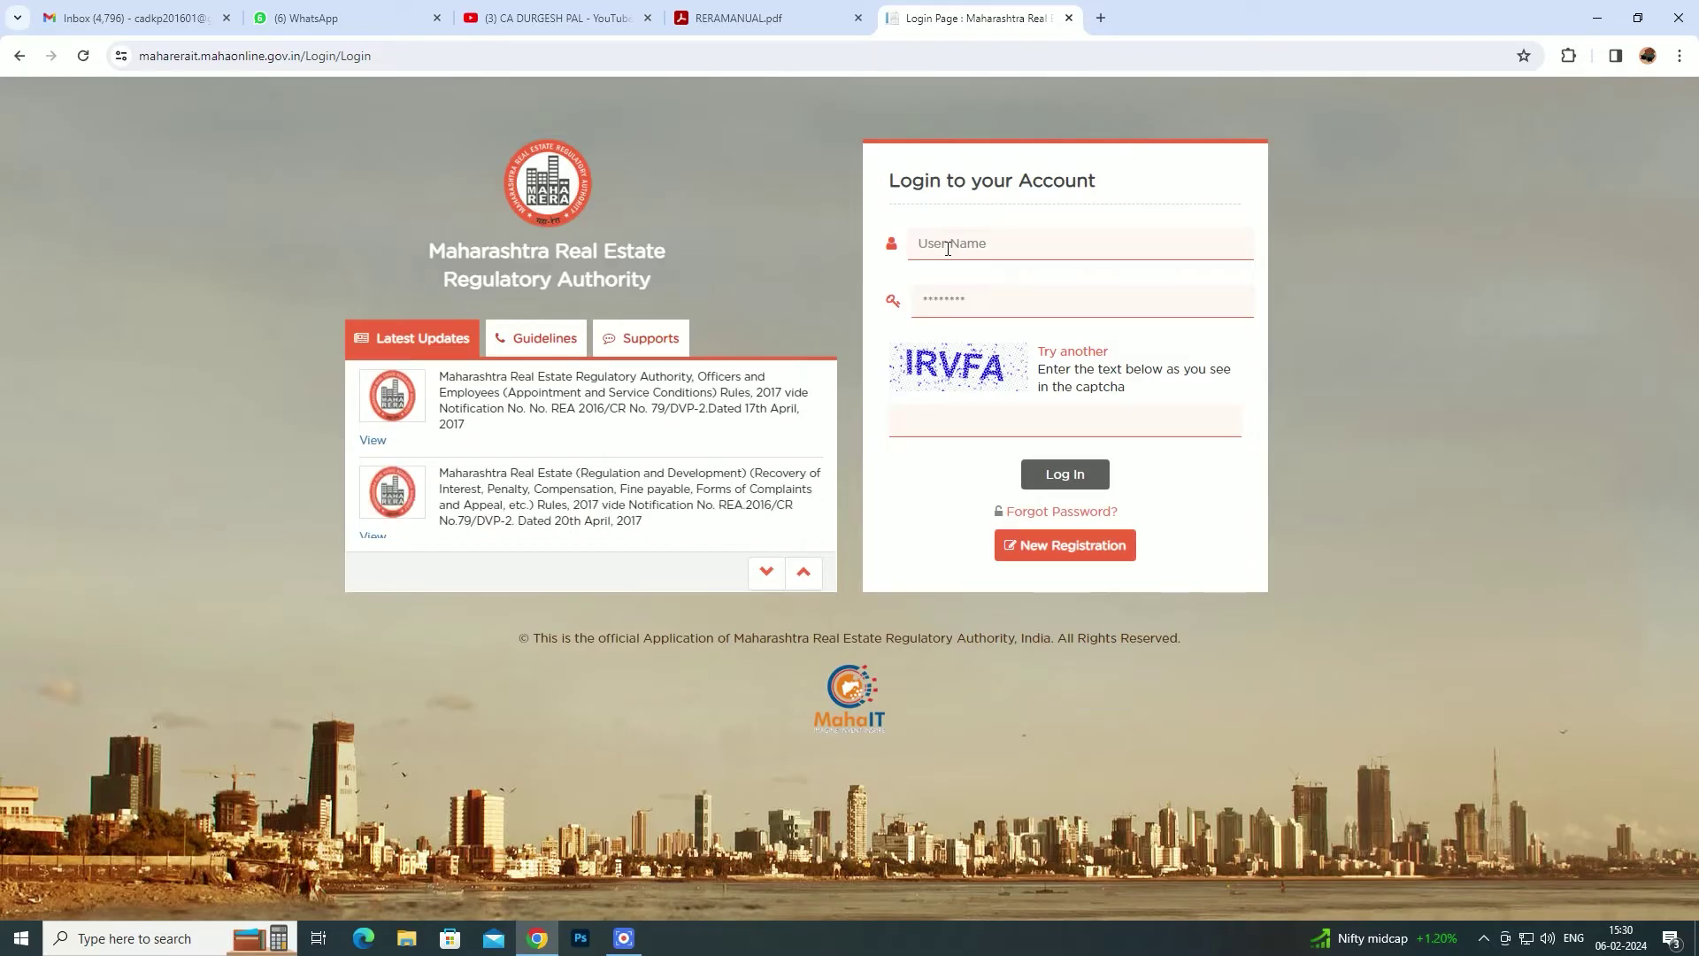
# - Log in with the agent's user name and the captcha text to reach the Status dashboard
pyautogui.write('cadkp201601')
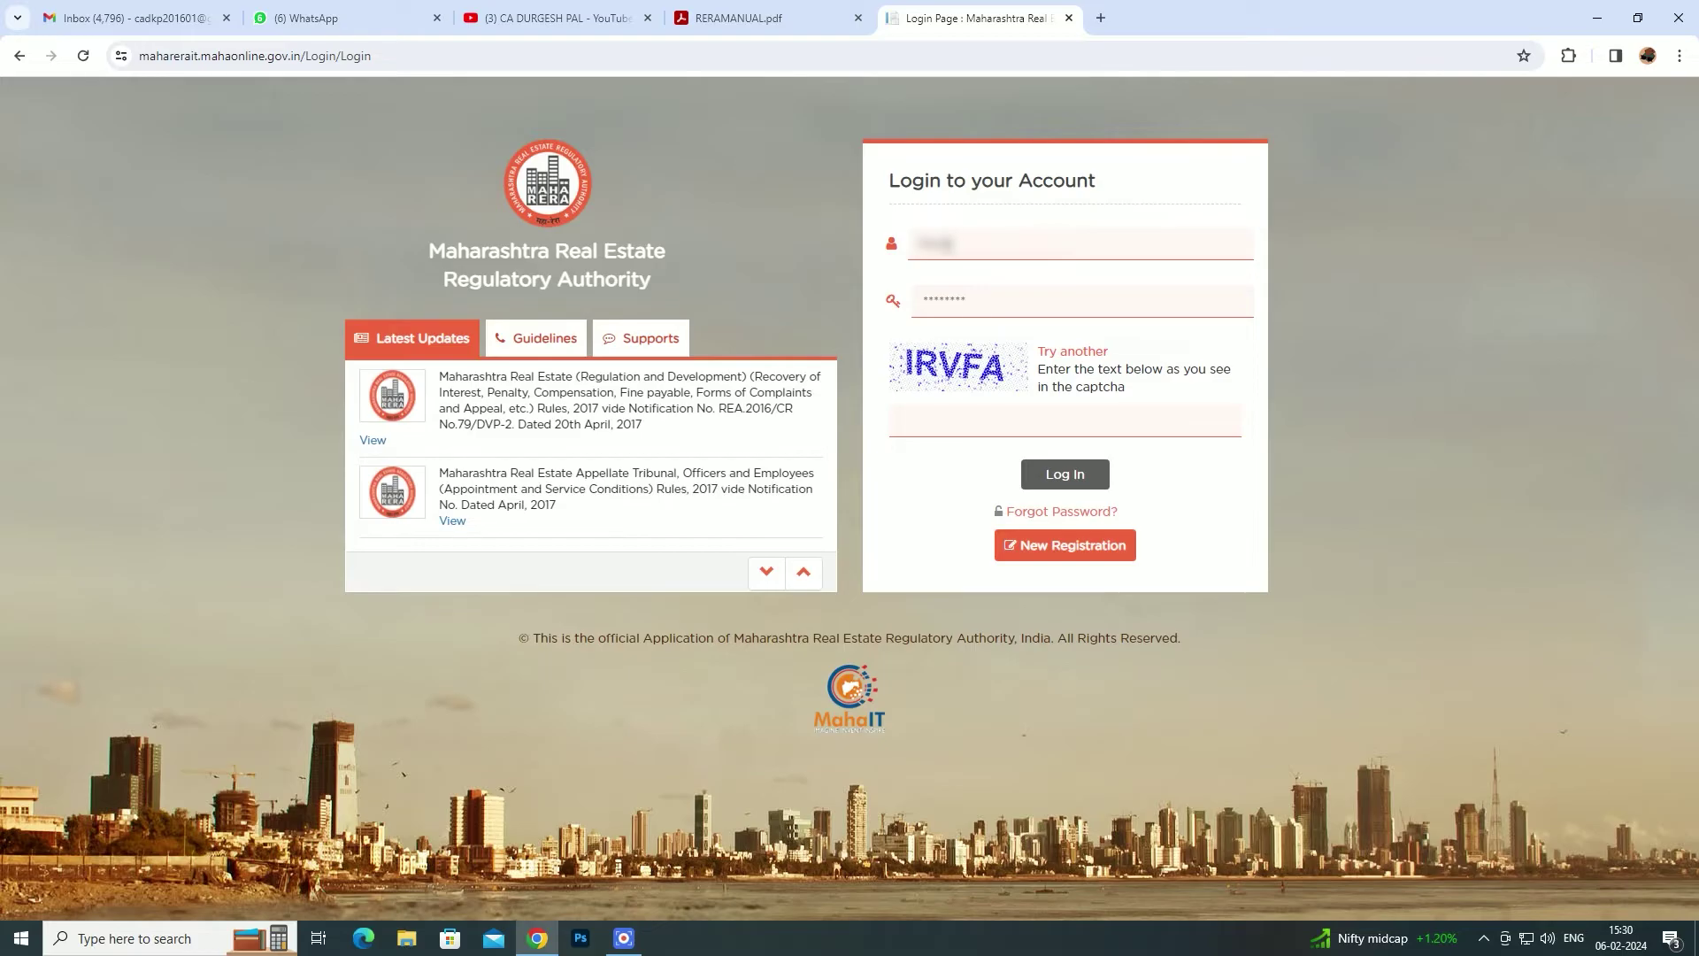
pyautogui.write('01601')
pyautogui.write('•••••')
pyautogui.write('•••••')
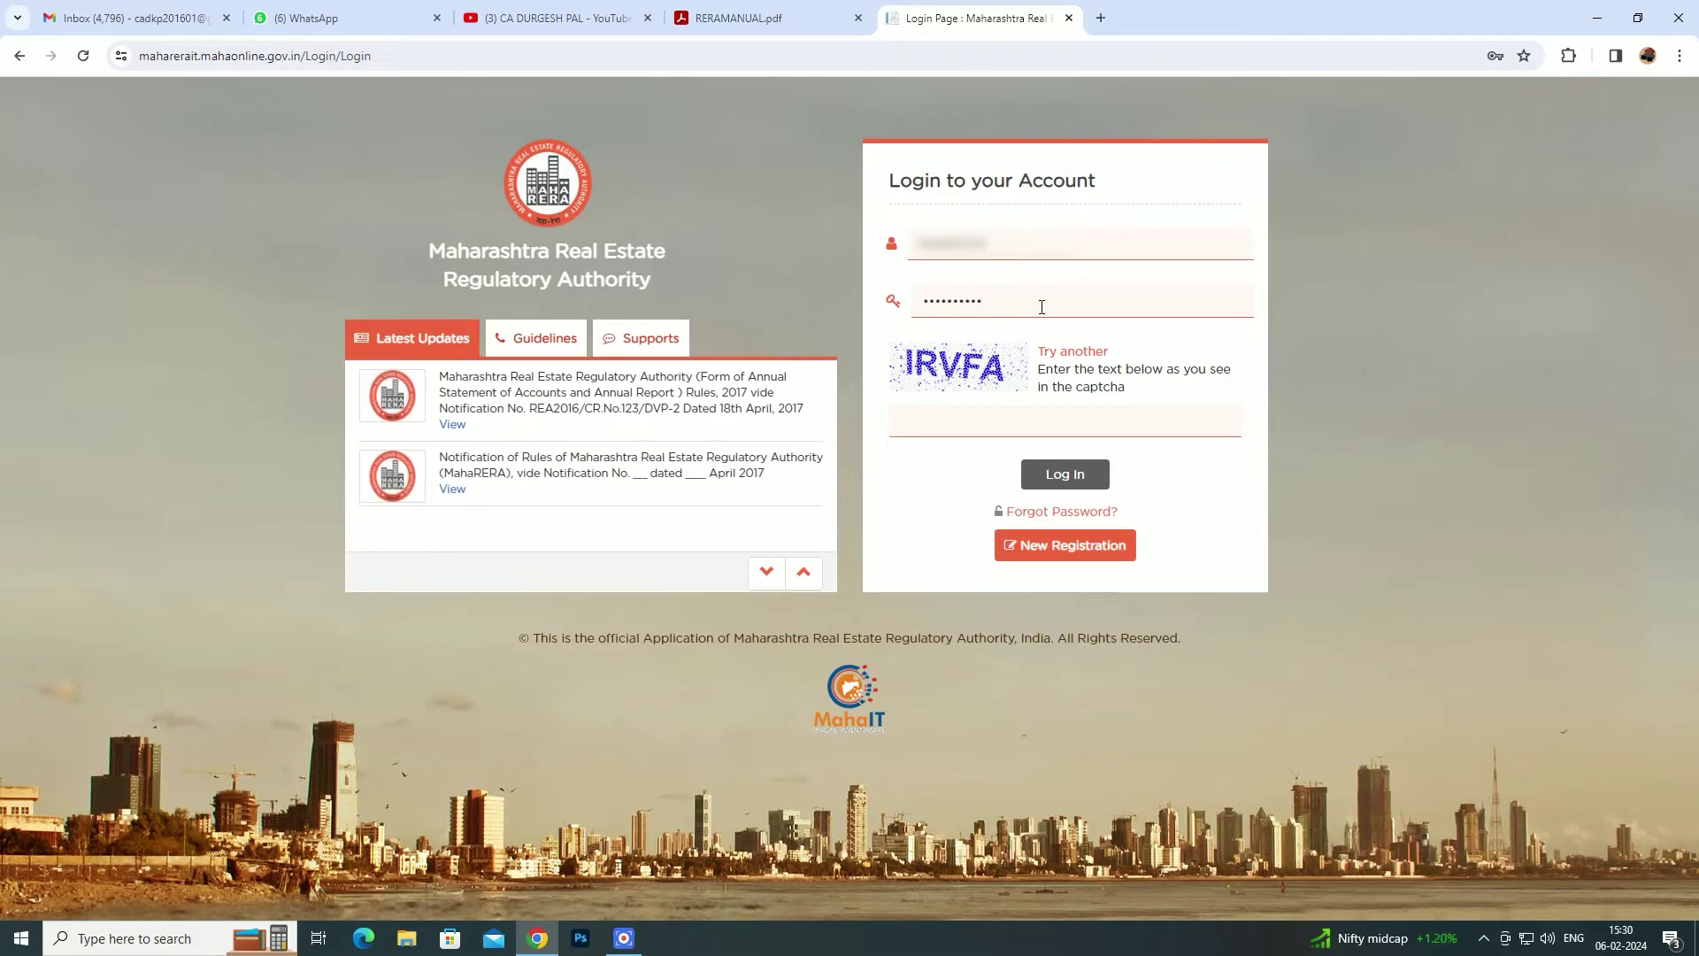
pyautogui.click(930, 419)
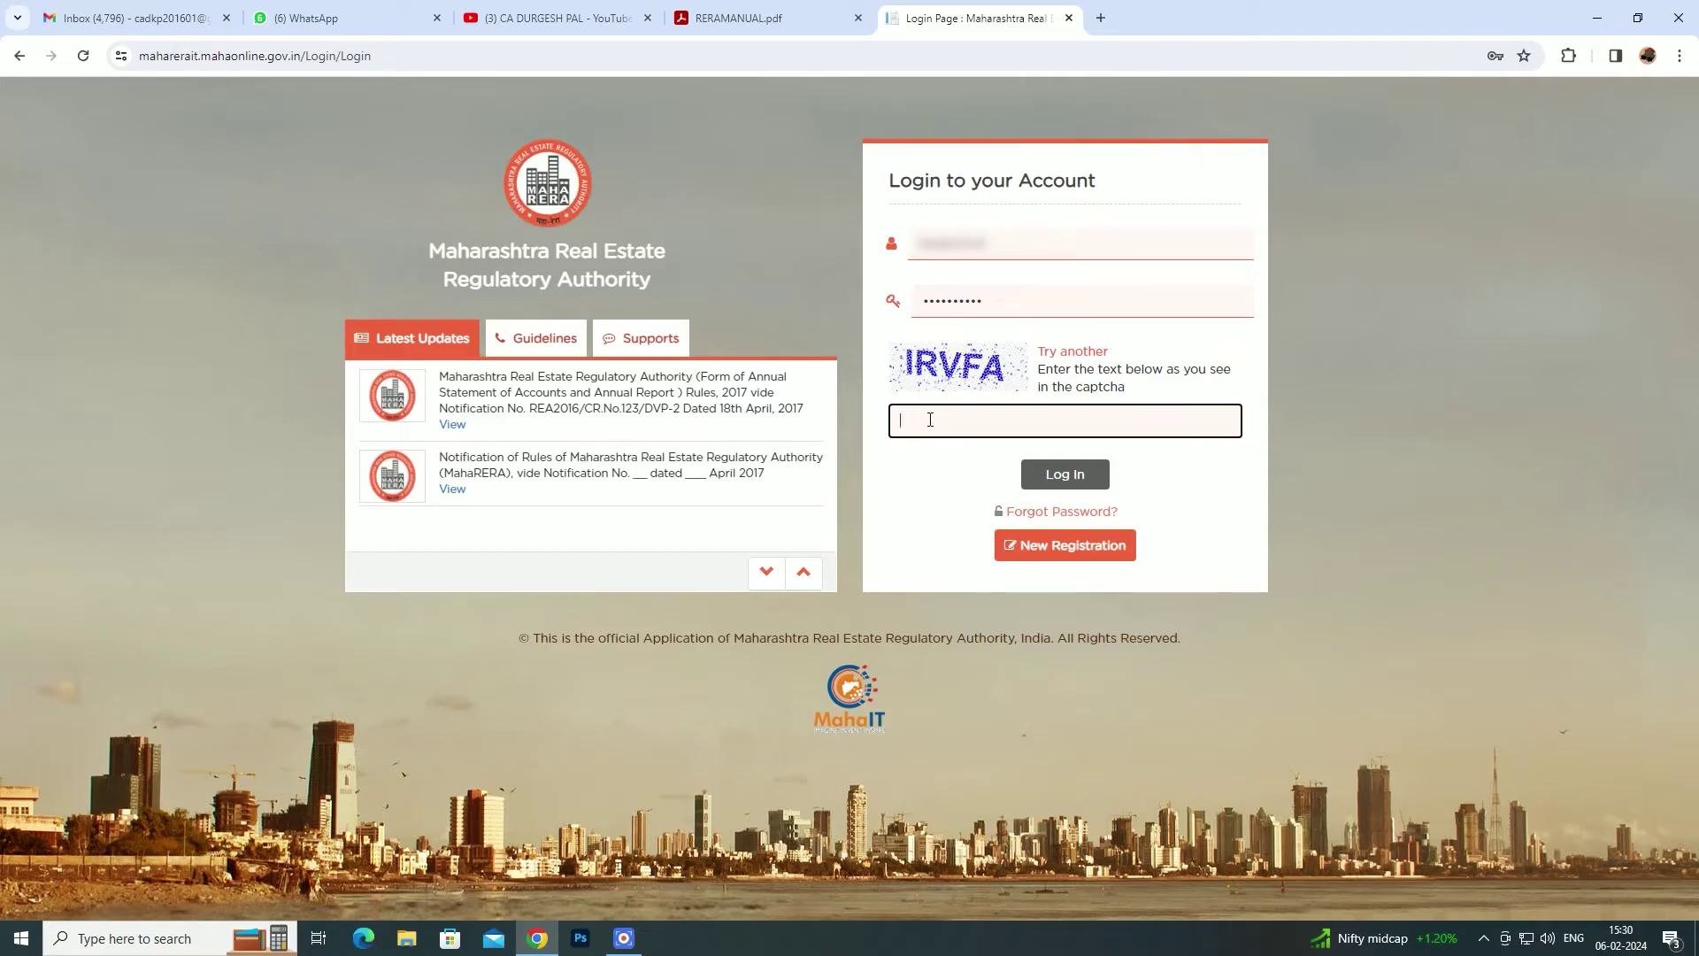
pyautogui.write('IRVF')
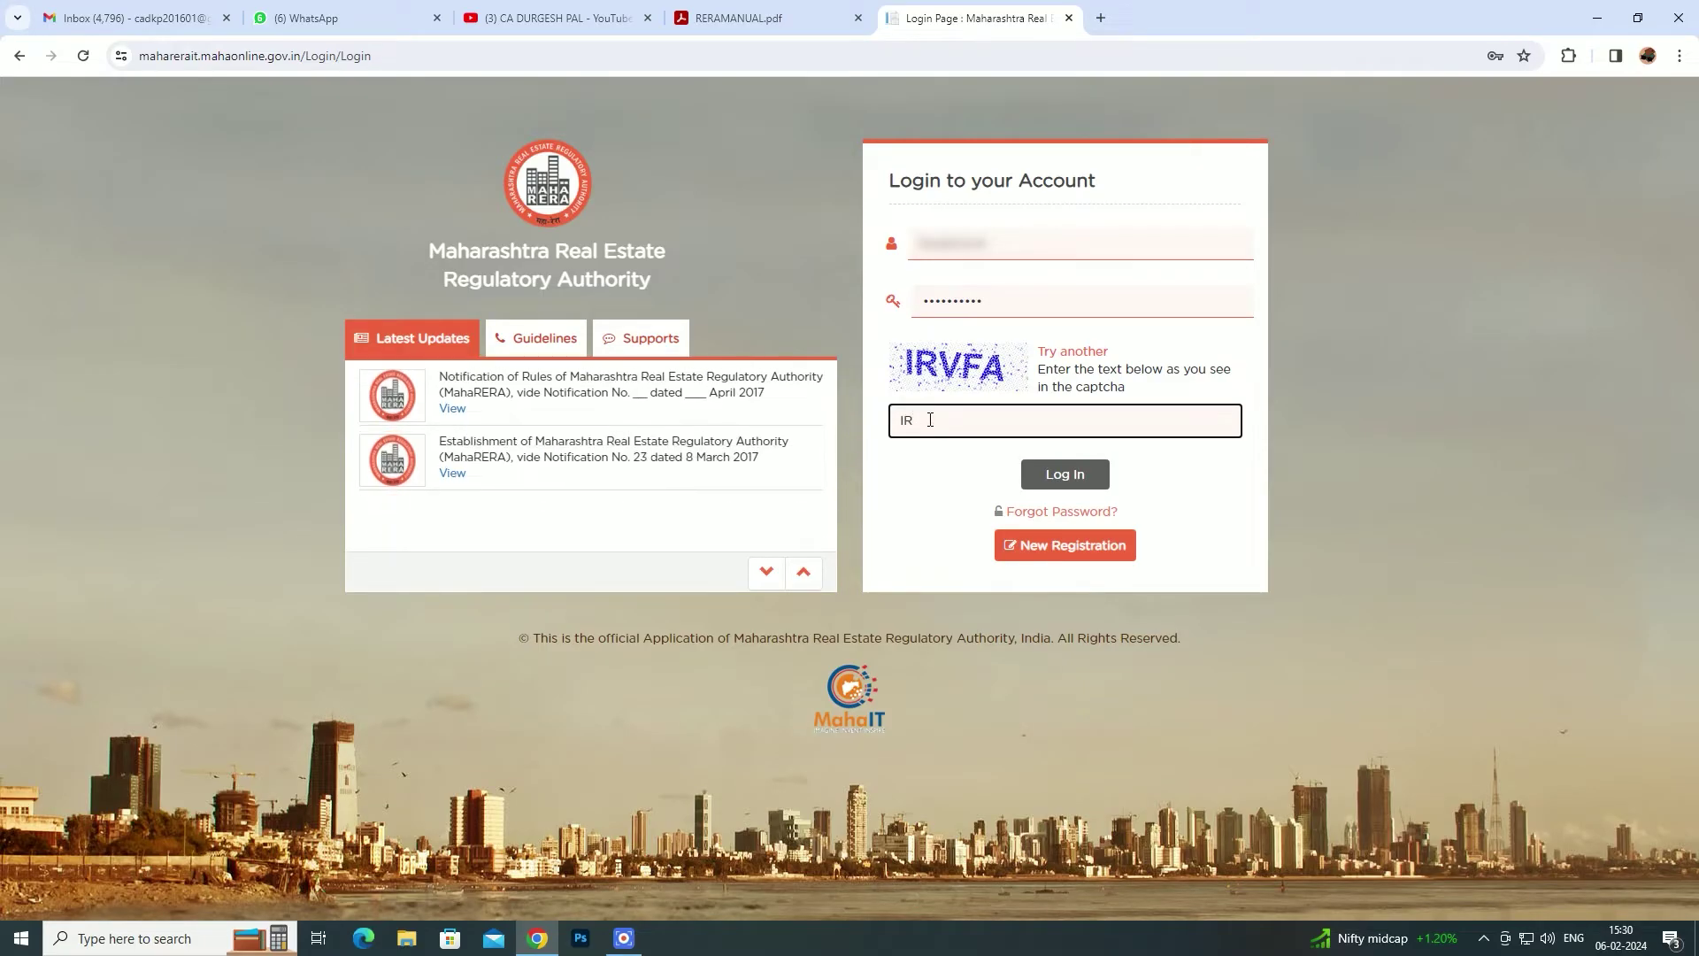
pyautogui.write('A')
pyautogui.click(1061, 482)
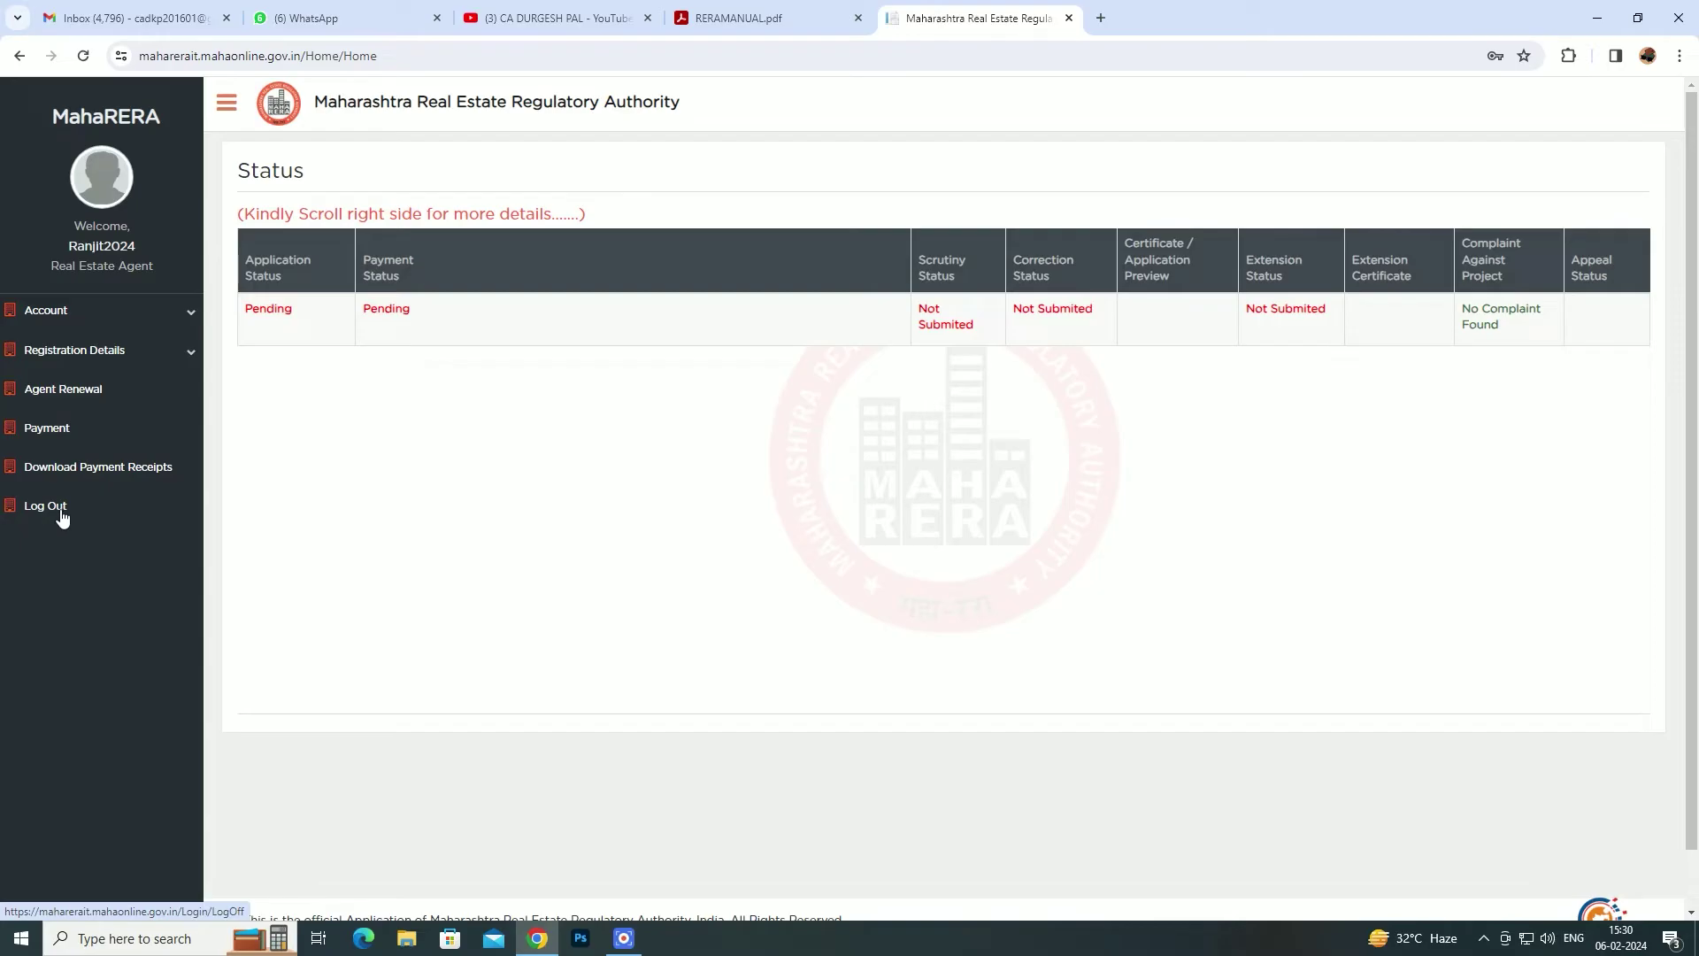
# - Open Account > My Profile from the left sidebar
pyautogui.click(192, 313)
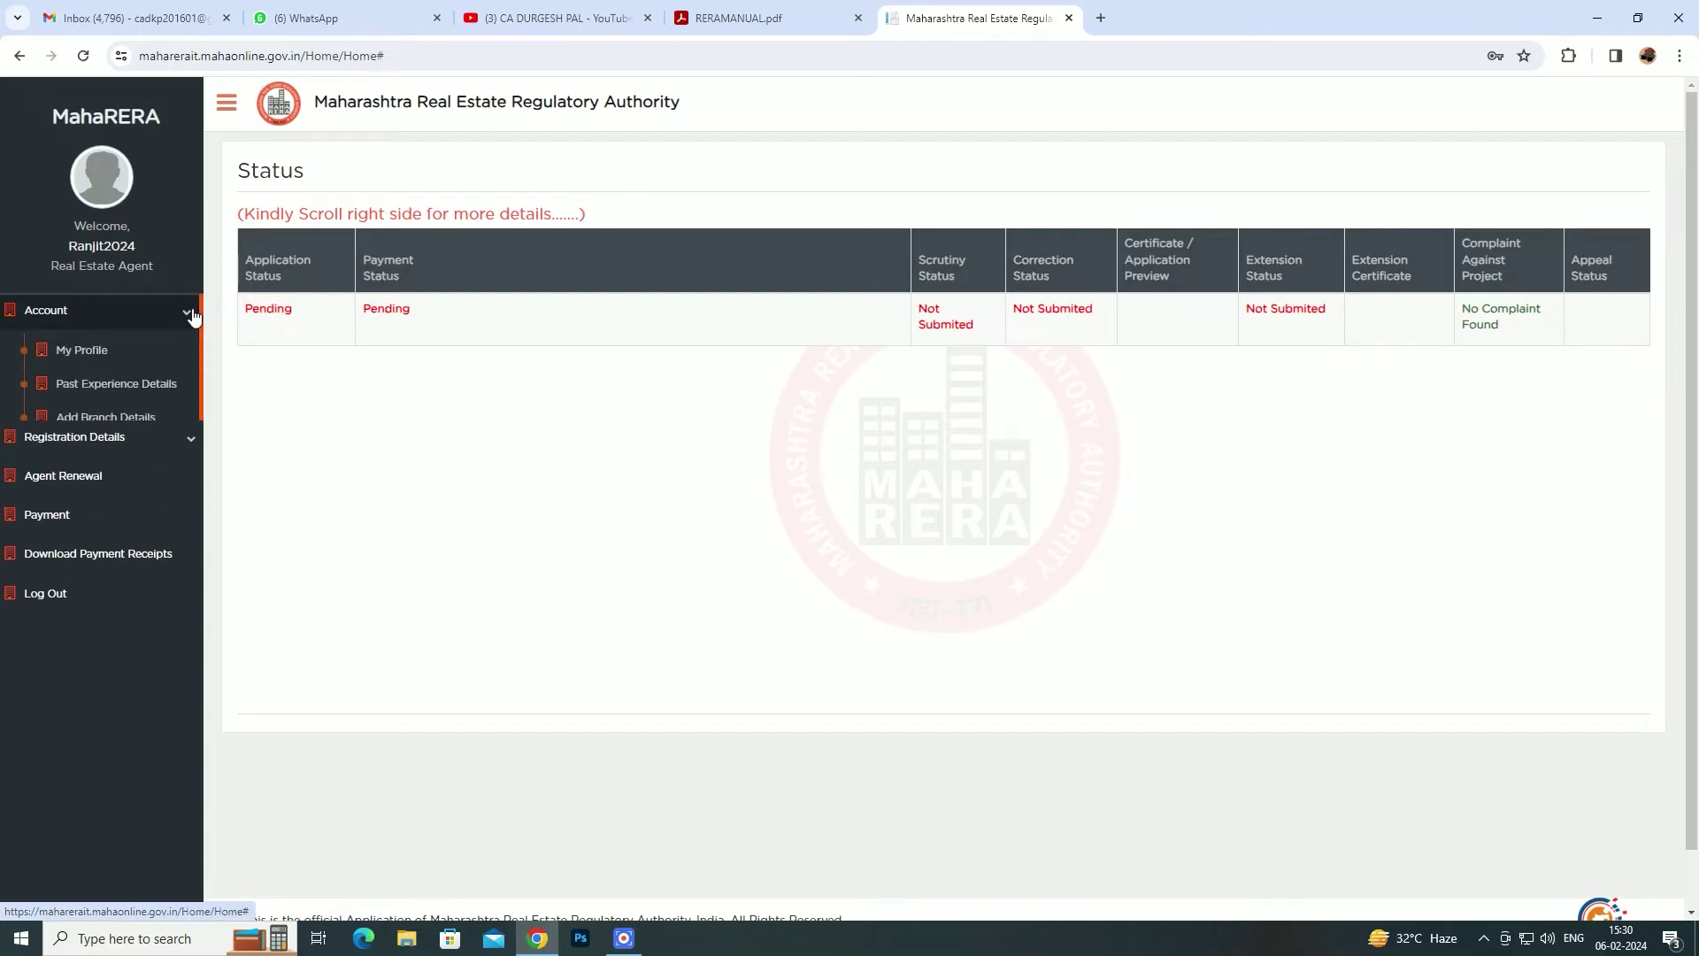
pyautogui.click(81, 357)
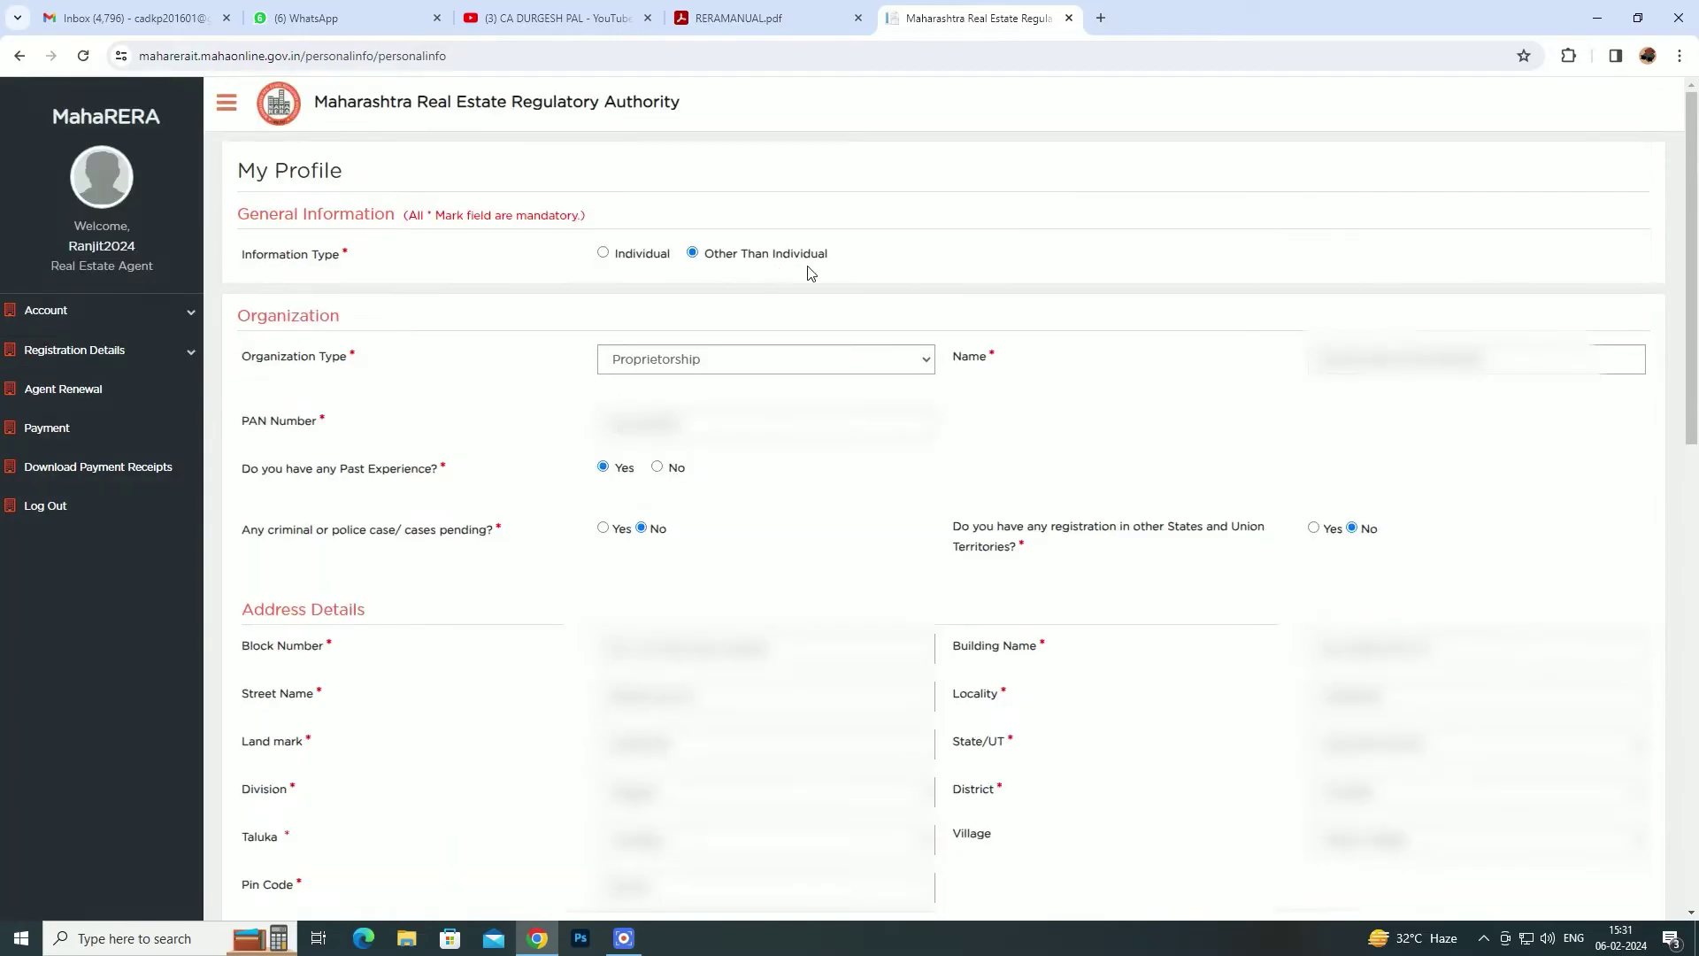
pyautogui.click(680, 366)
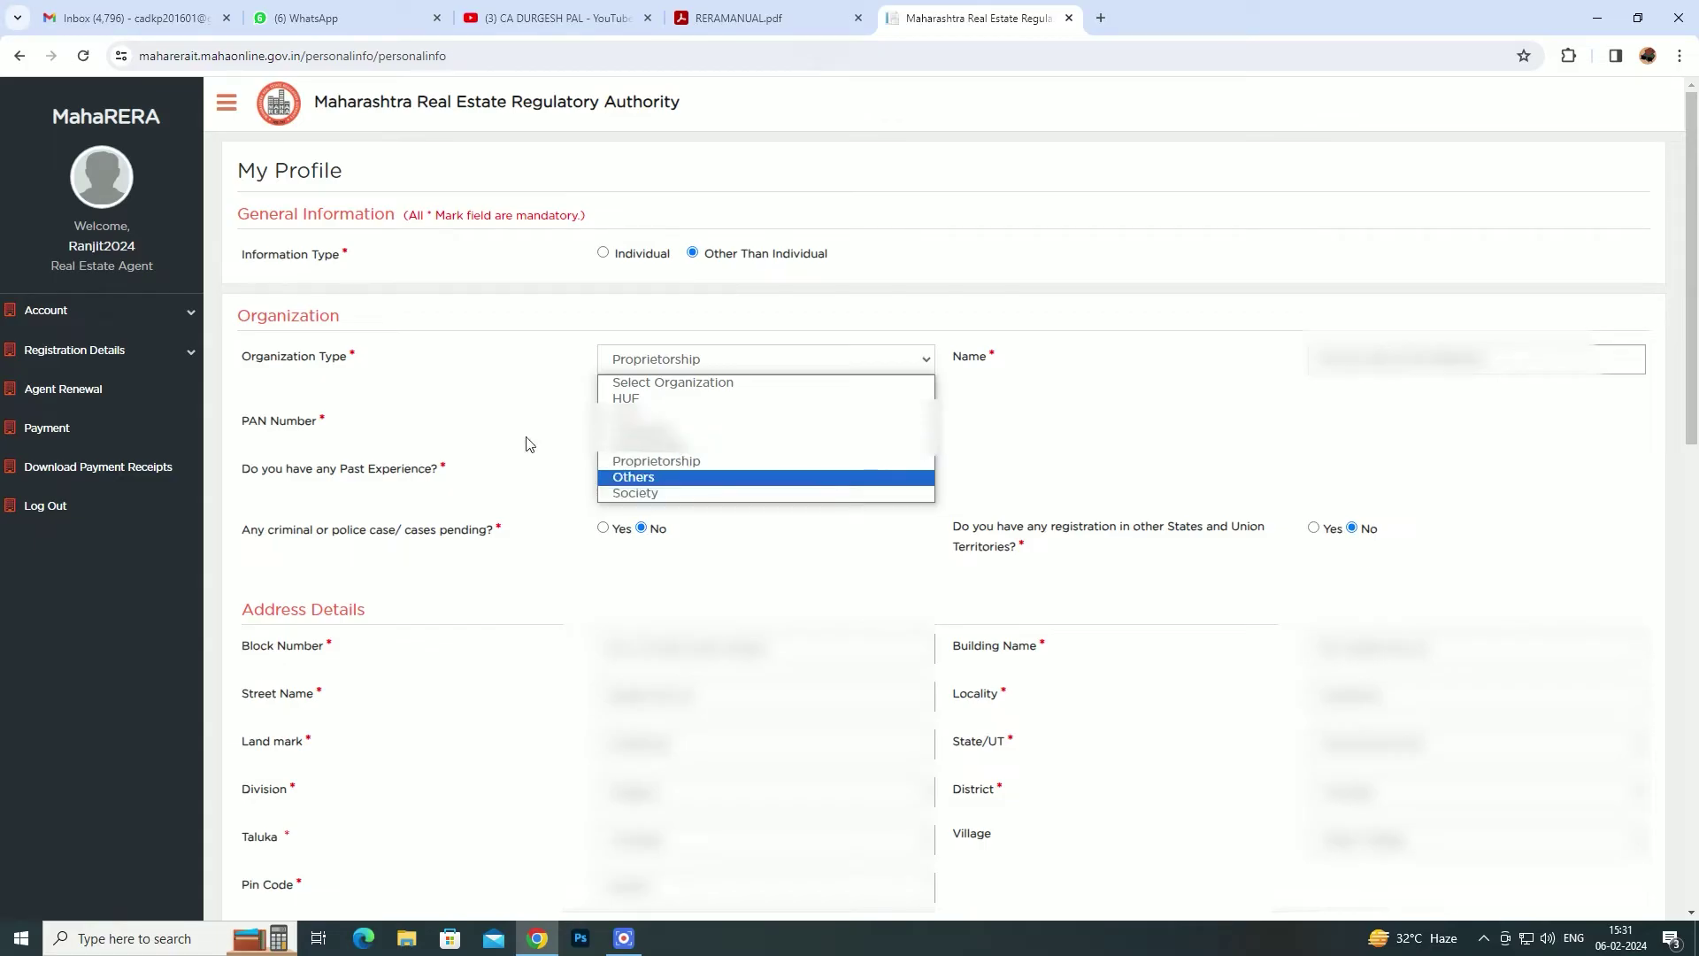
pyautogui.click(501, 422)
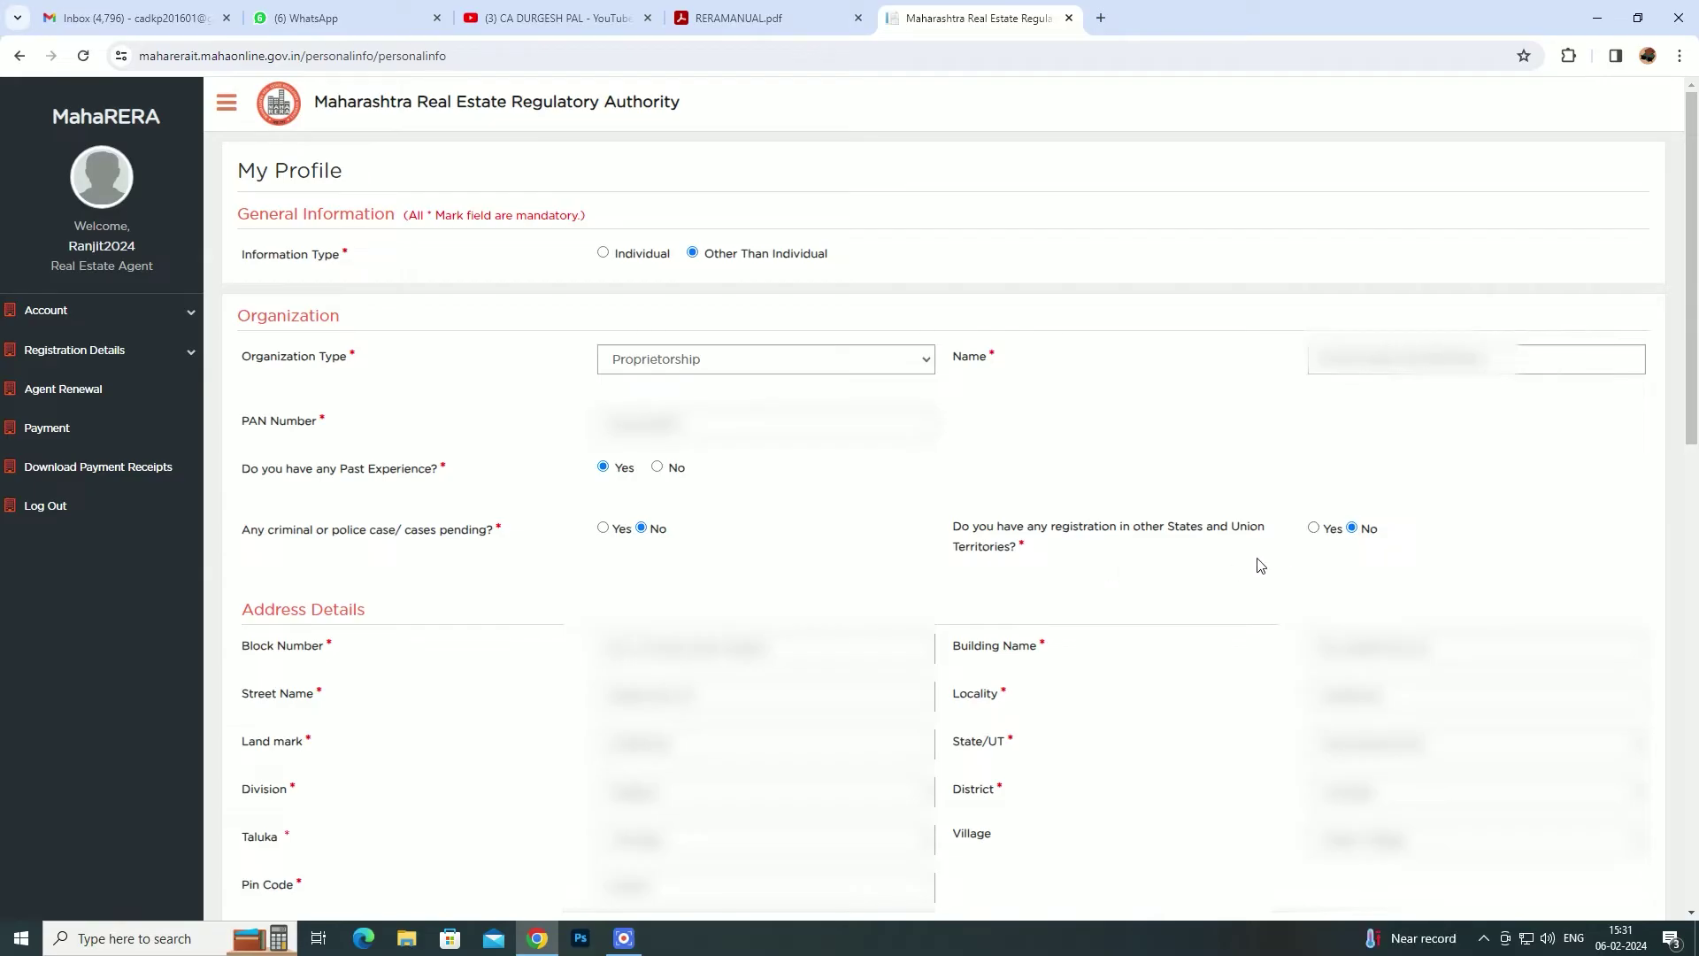
pyautogui.scroll(-1, 1261, 567)
pyautogui.scroll(-1, 407, 557)
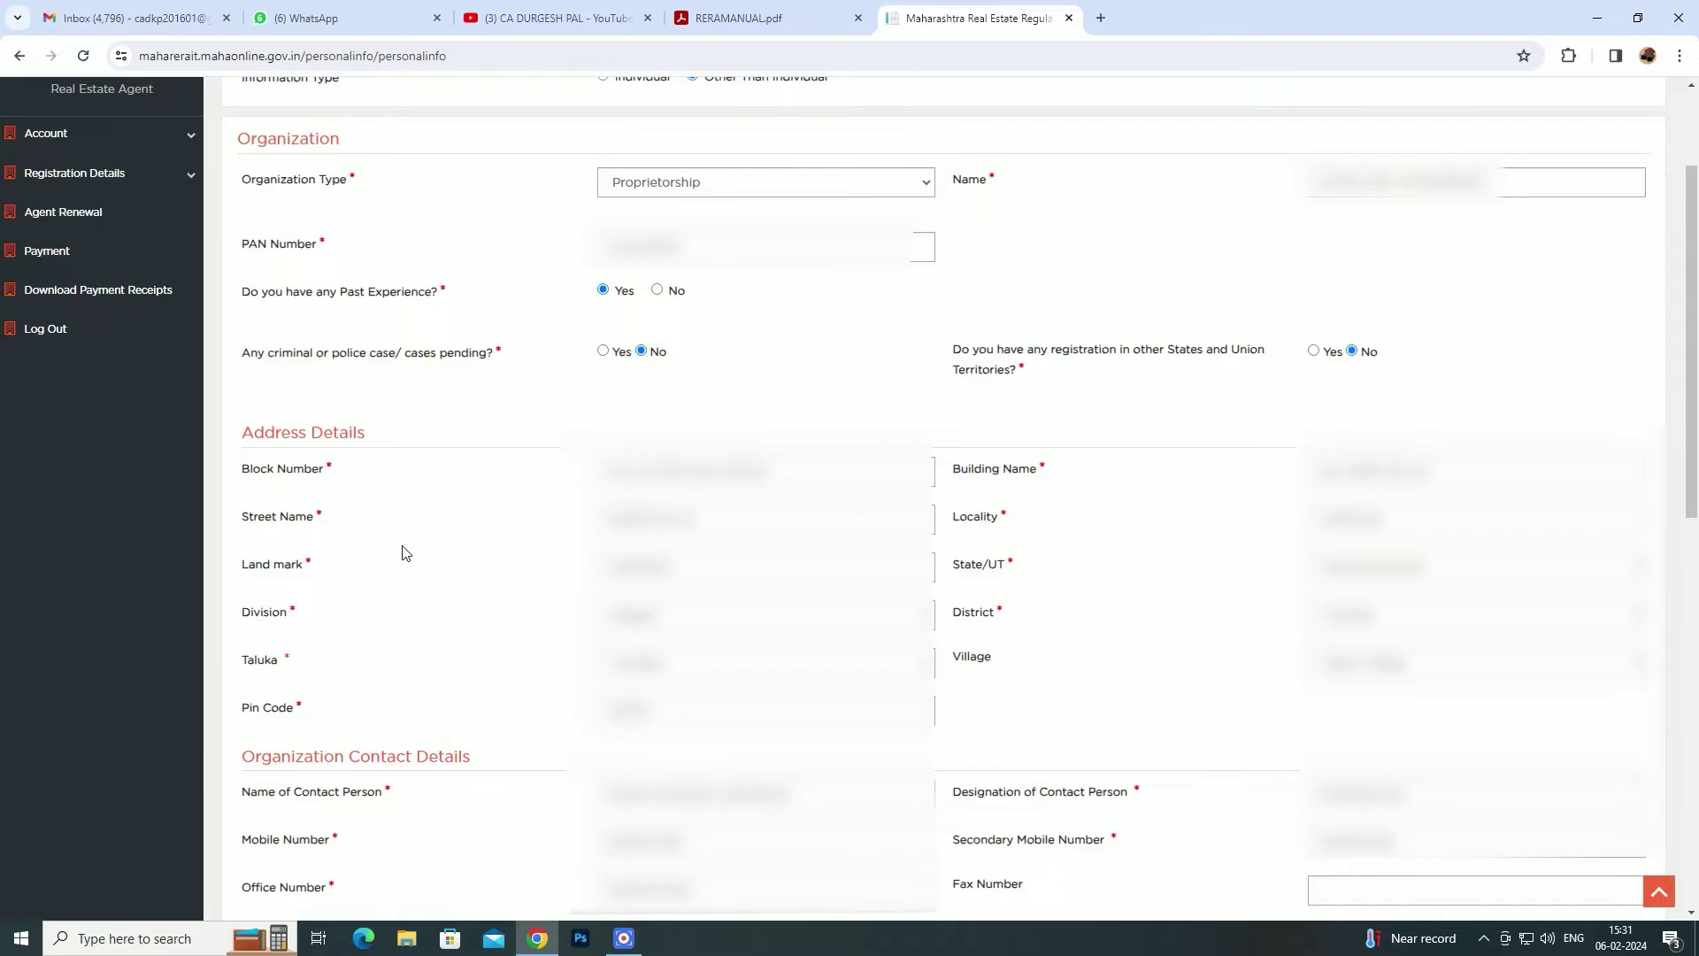
pyautogui.scroll(-4, 403, 553)
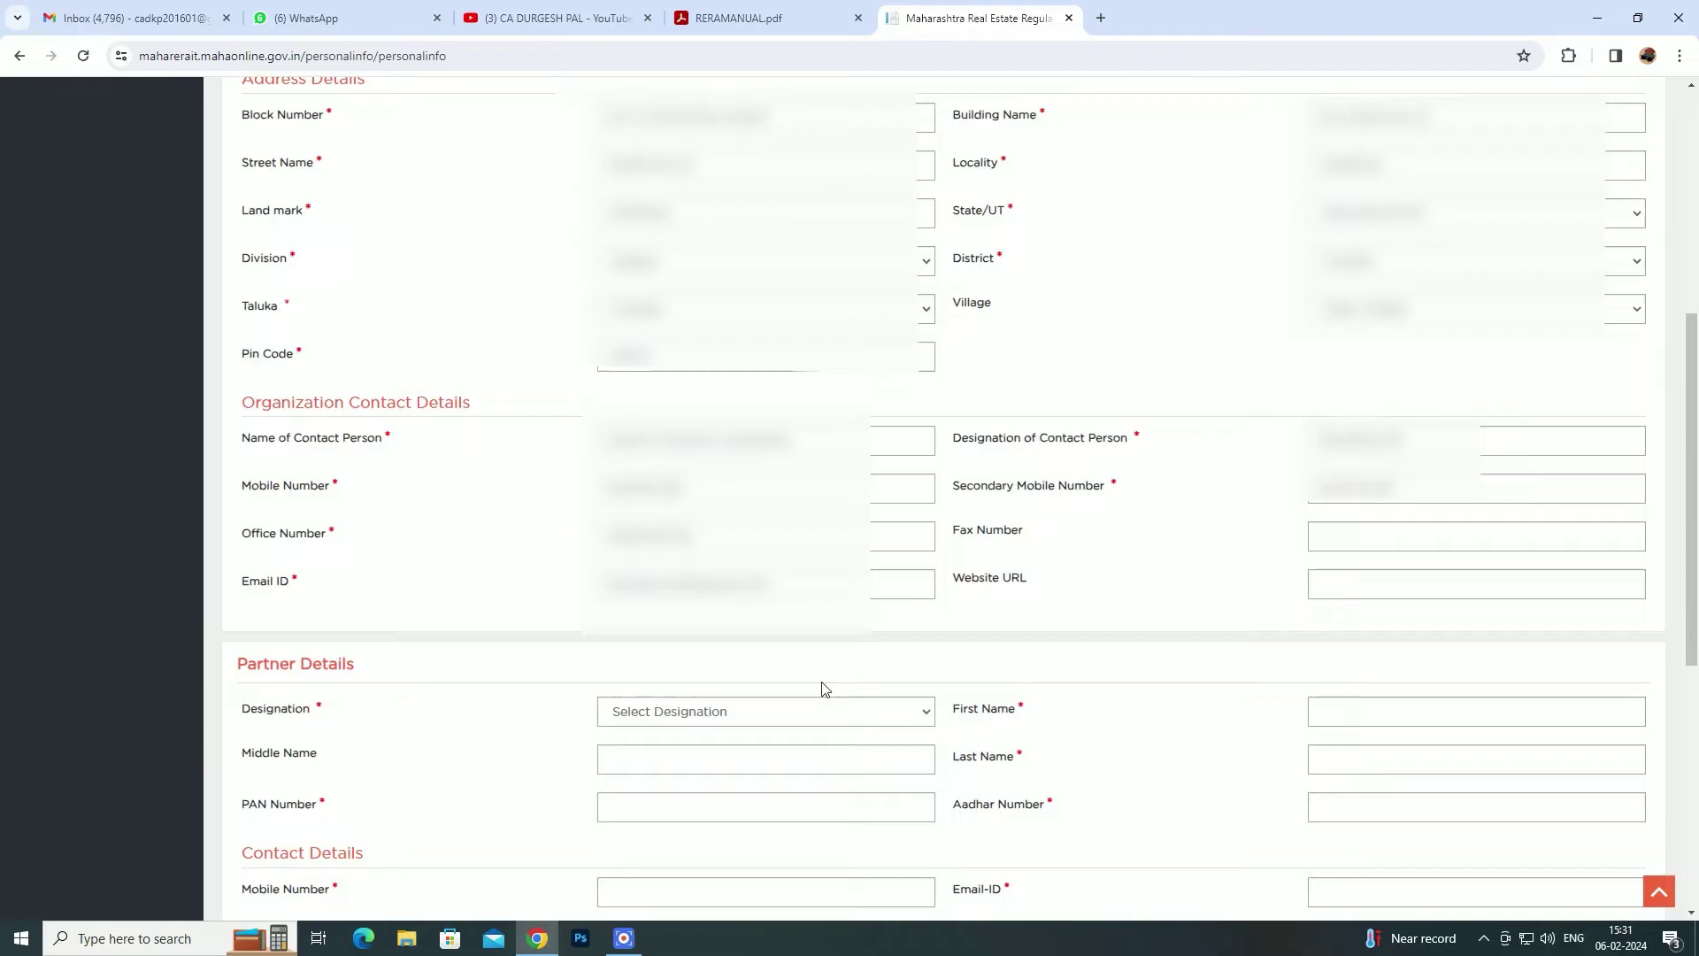
# - Try Proprietor and then Authorized Signatory as the partner designation
pyautogui.scroll(-2, 296, 520)
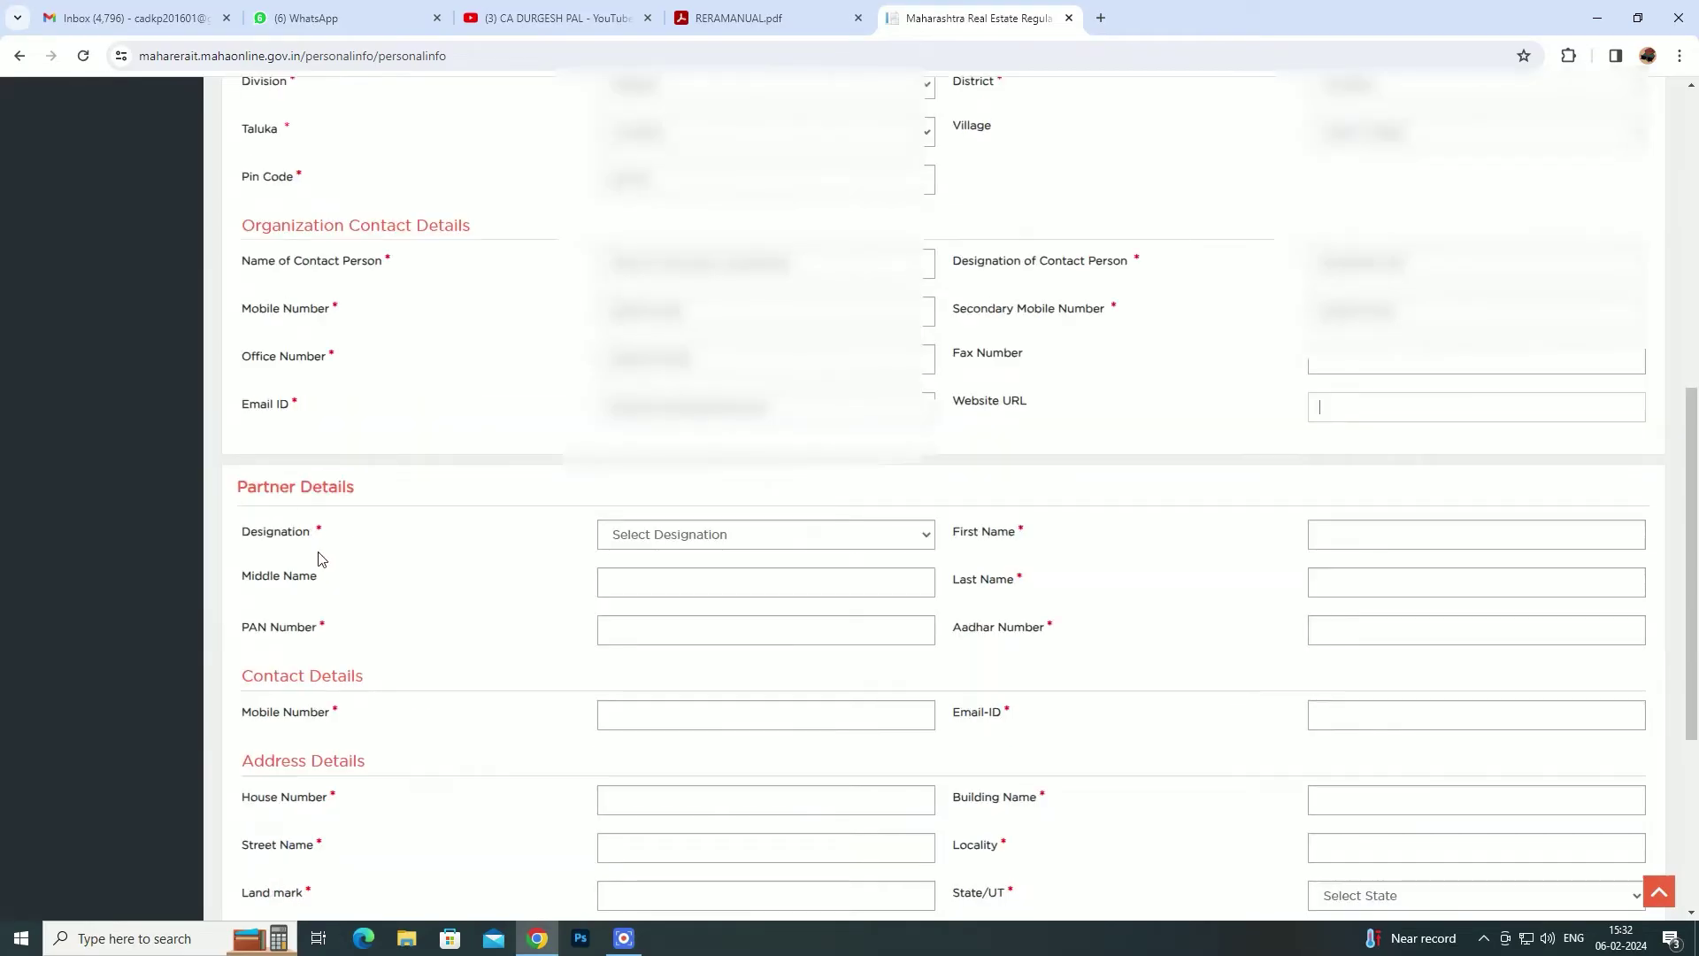
pyautogui.click(653, 538)
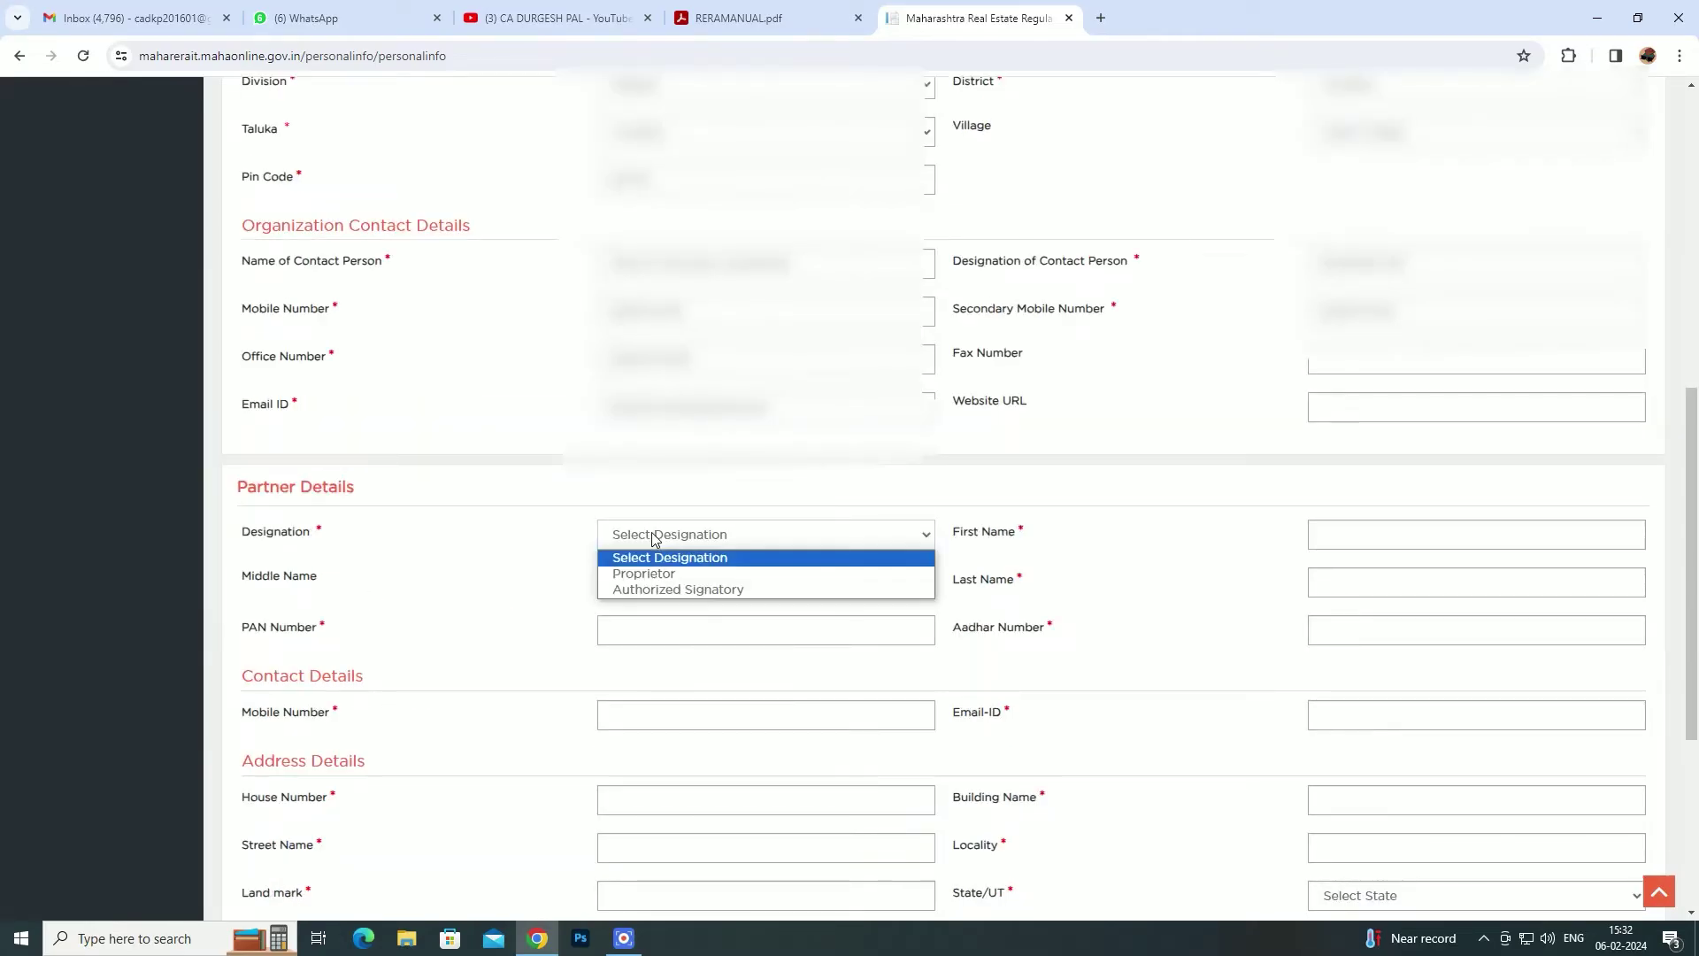
pyautogui.click(639, 575)
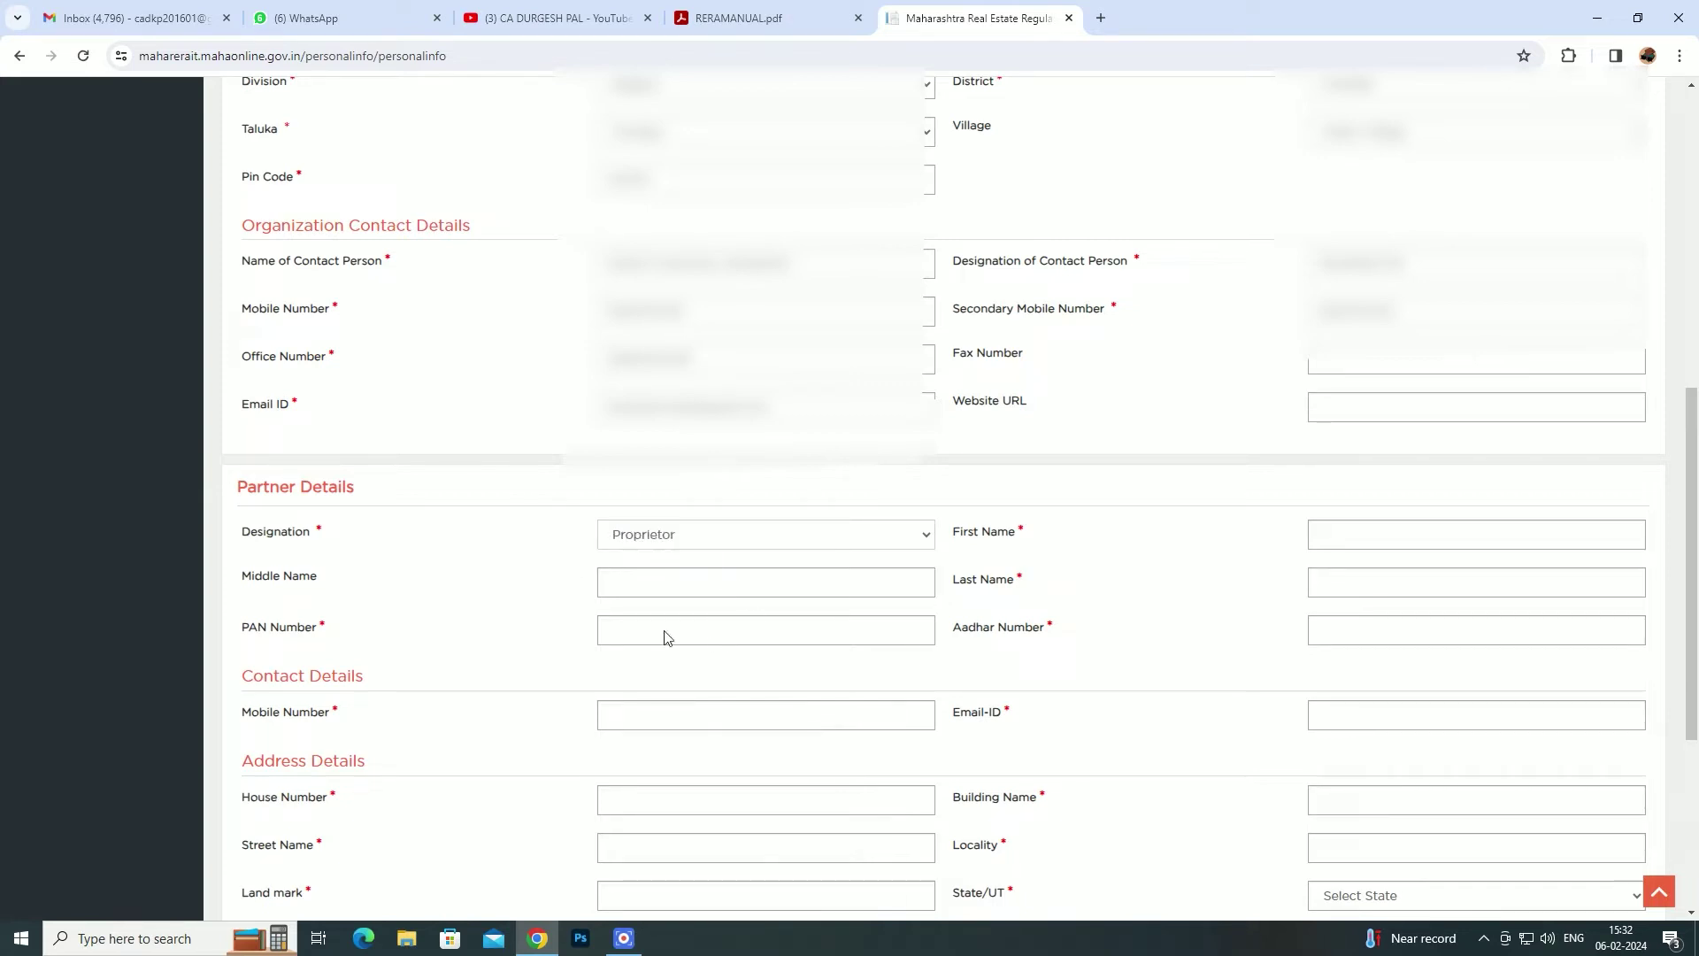
pyautogui.click(662, 533)
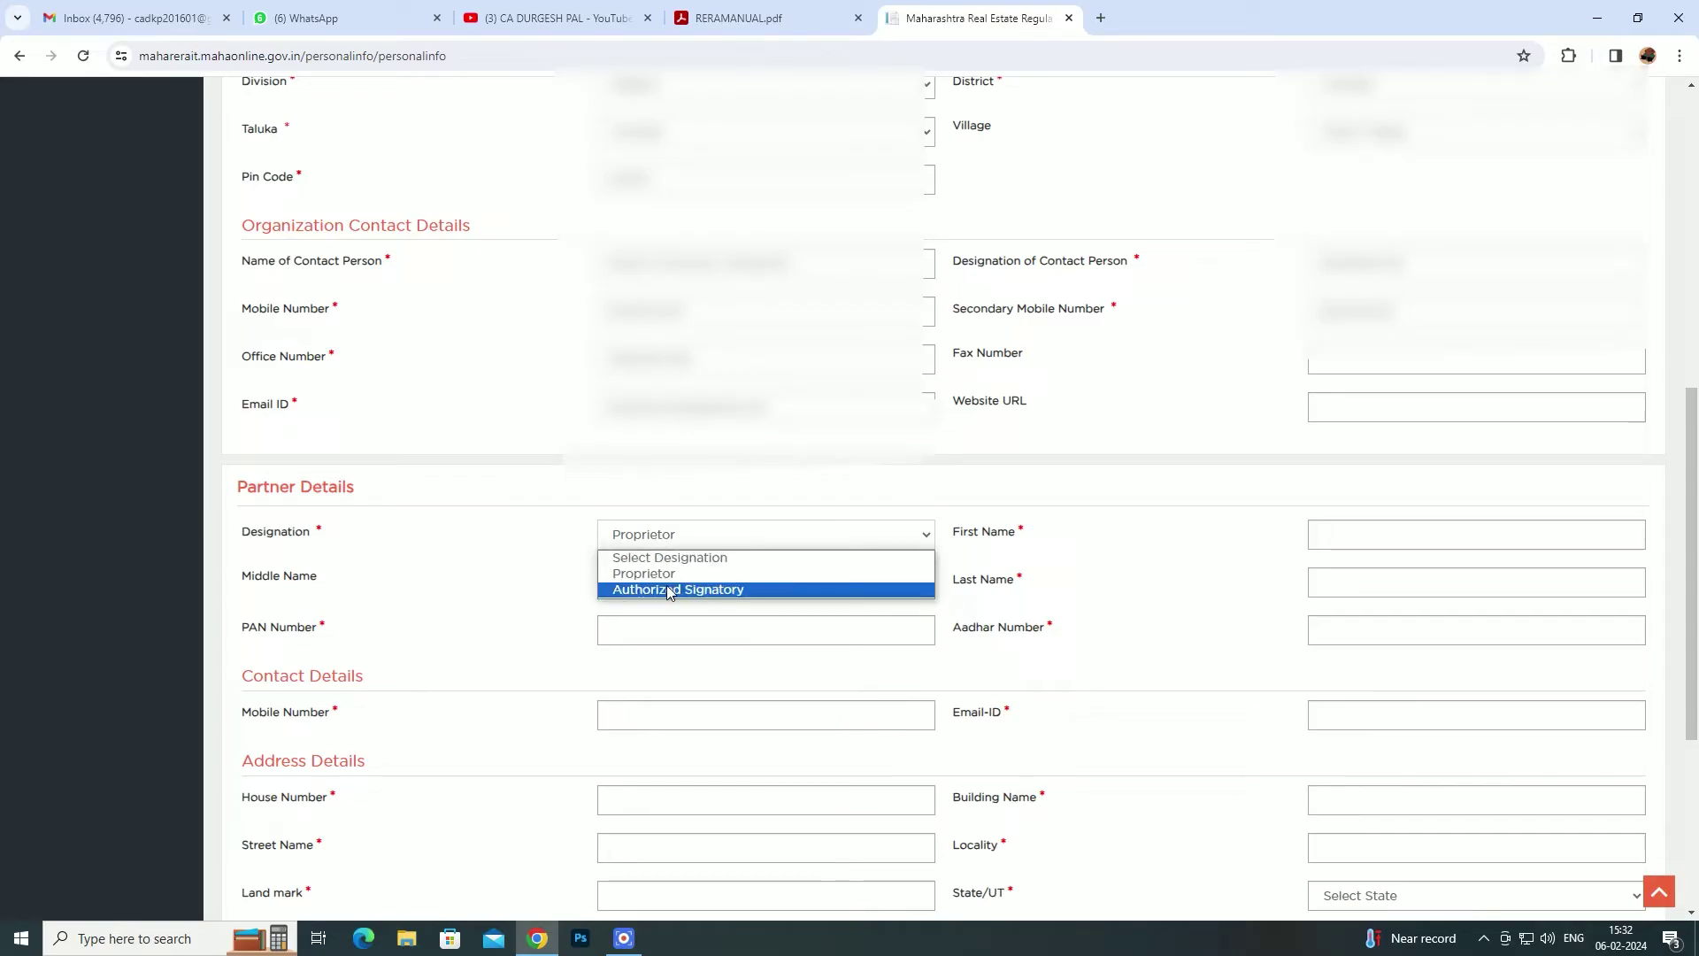
pyautogui.click(667, 589)
pyautogui.click(631, 538)
pyautogui.click(441, 558)
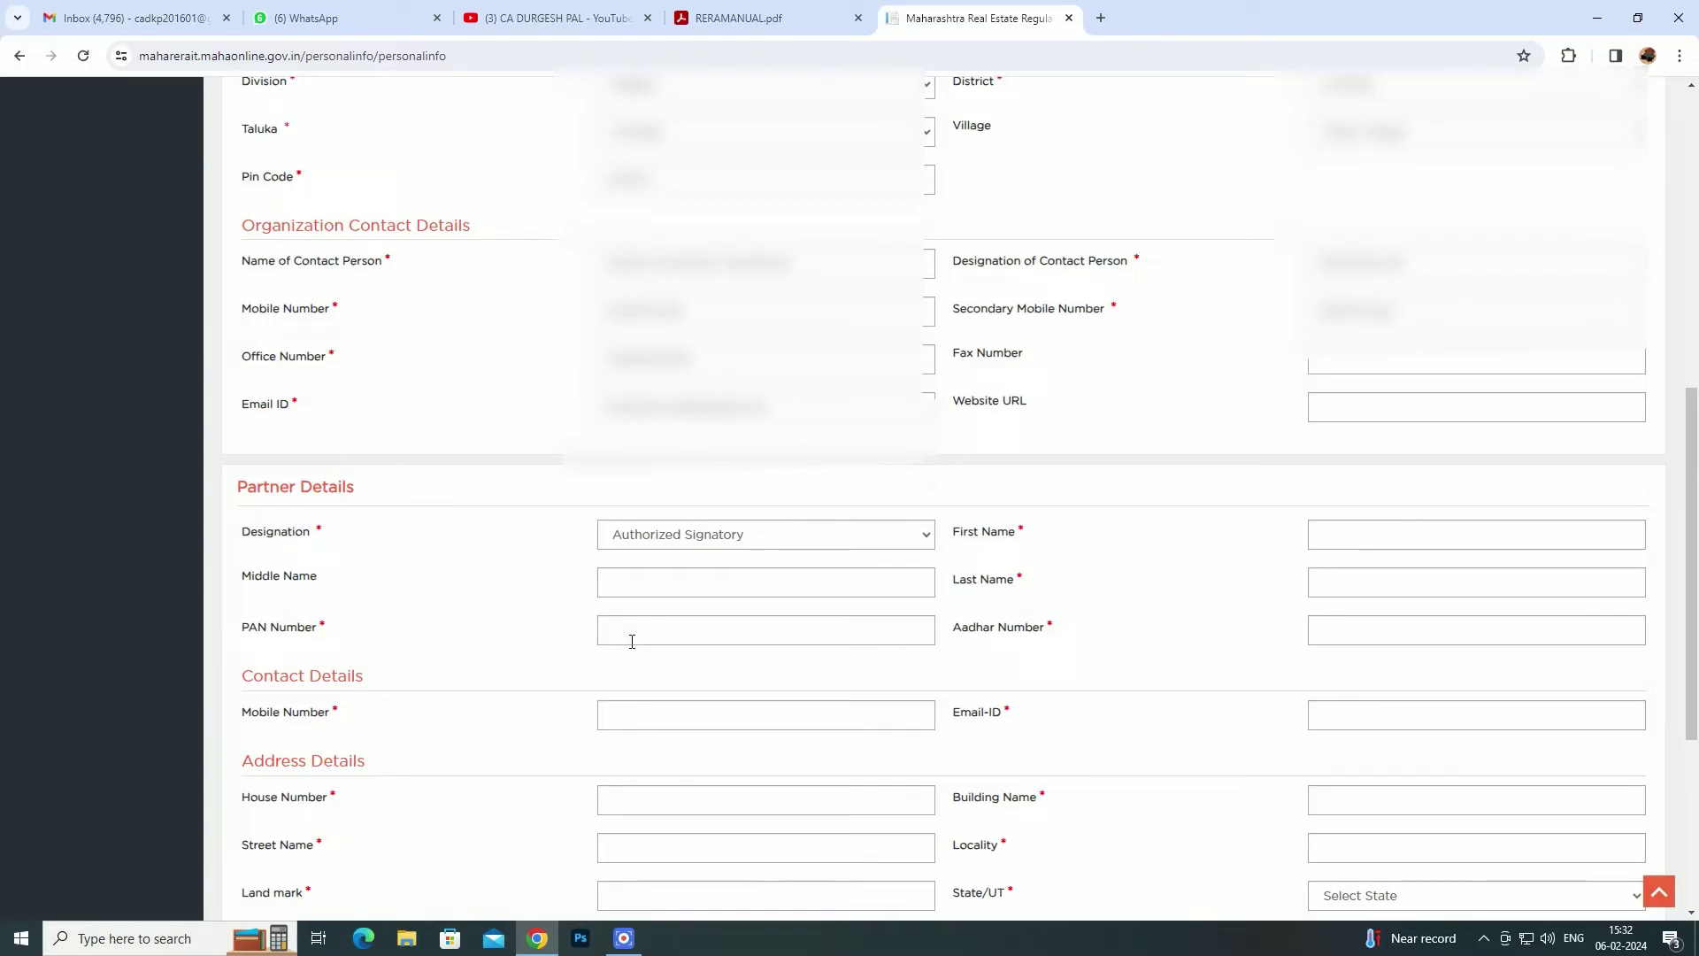
# - Set the Organization Type to Partnership and scroll down to the empty Partner Details form
pyautogui.scroll(6, 630, 638)
pyautogui.click(665, 195)
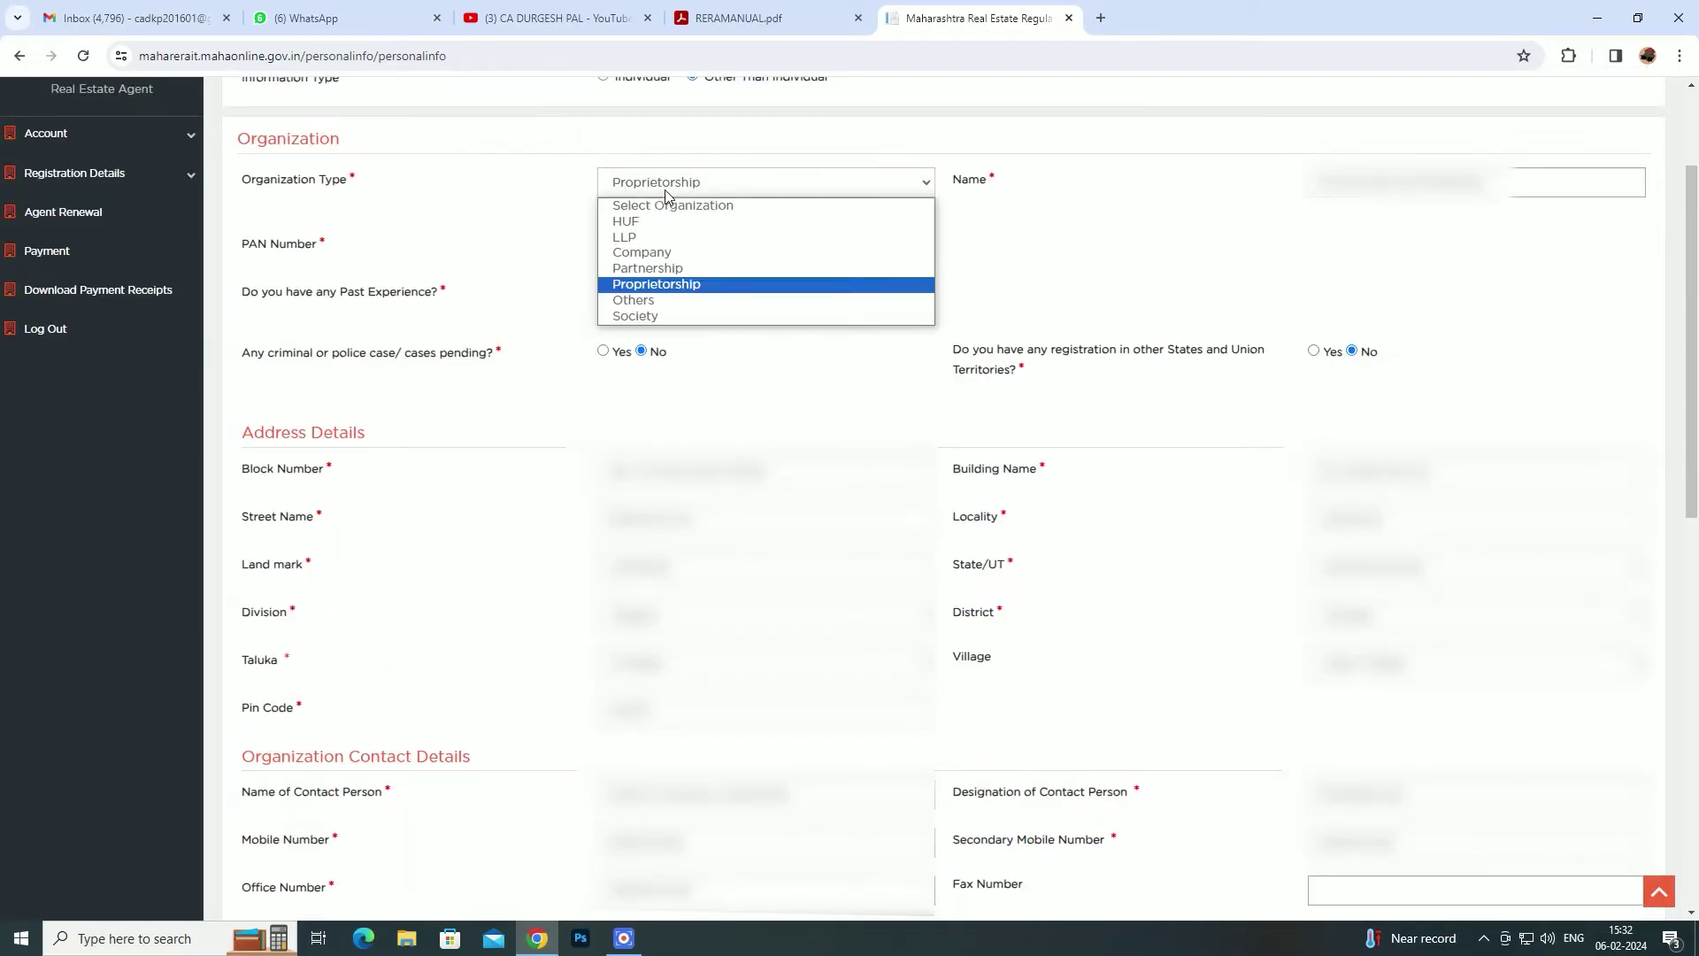
pyautogui.click(672, 316)
pyautogui.scroll(-6, 637, 645)
pyautogui.scroll(1, 696, 640)
pyautogui.click(695, 634)
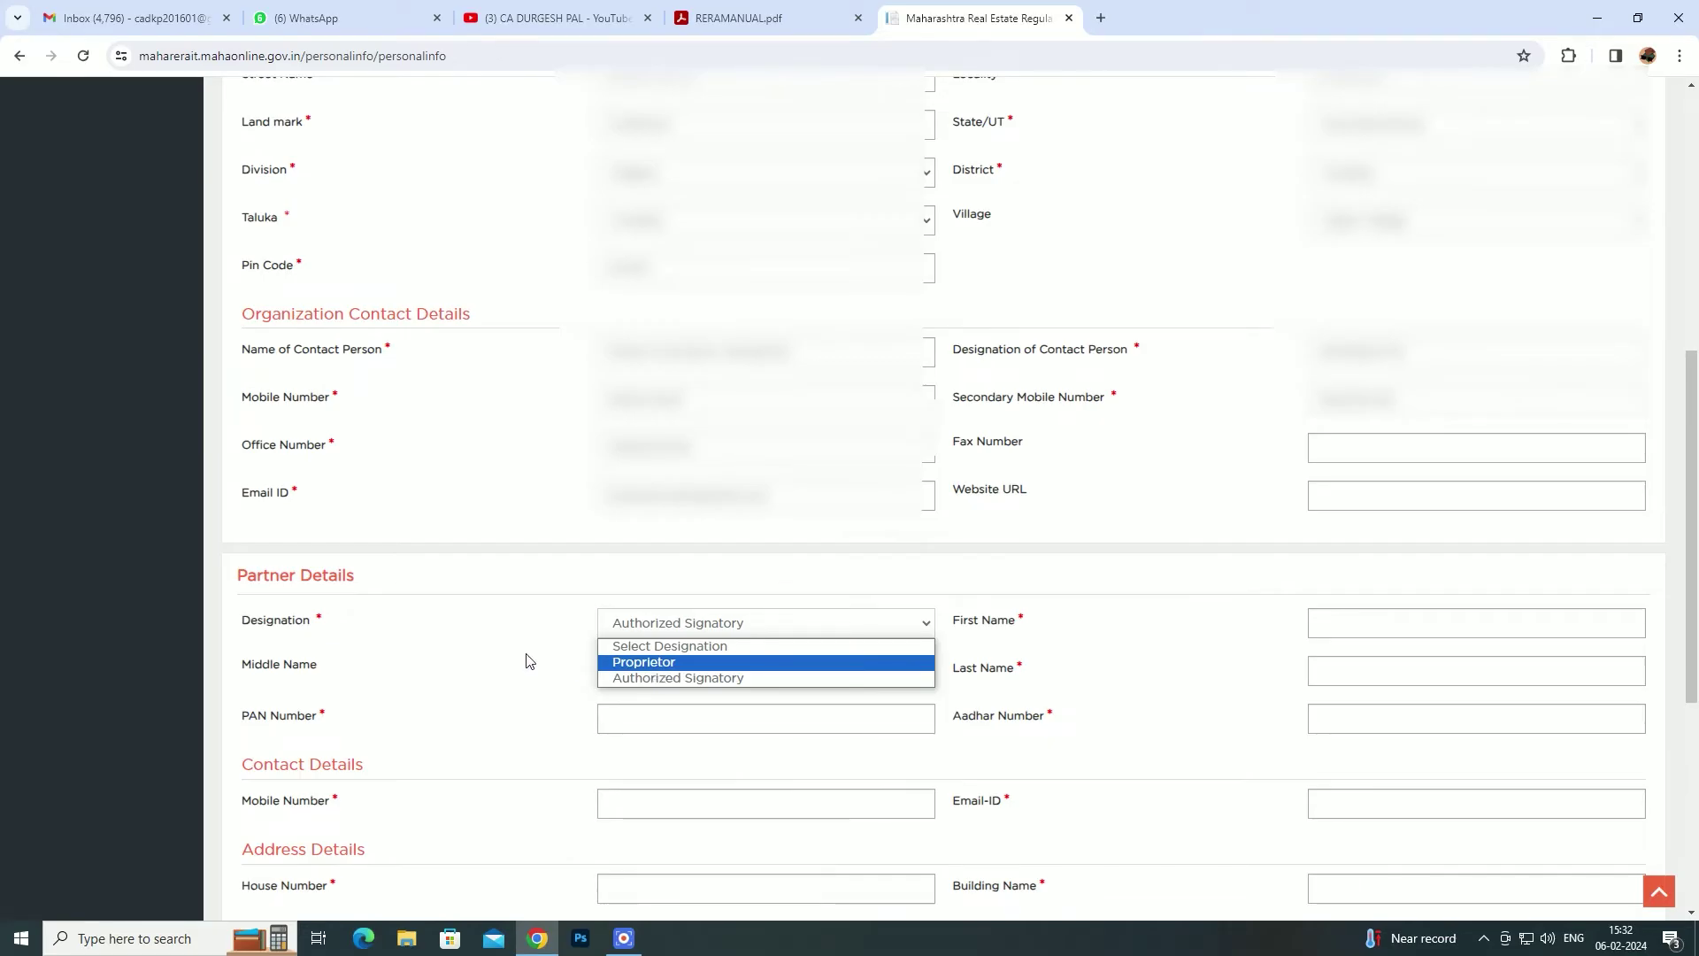
pyautogui.scroll(-1, 632, 643)
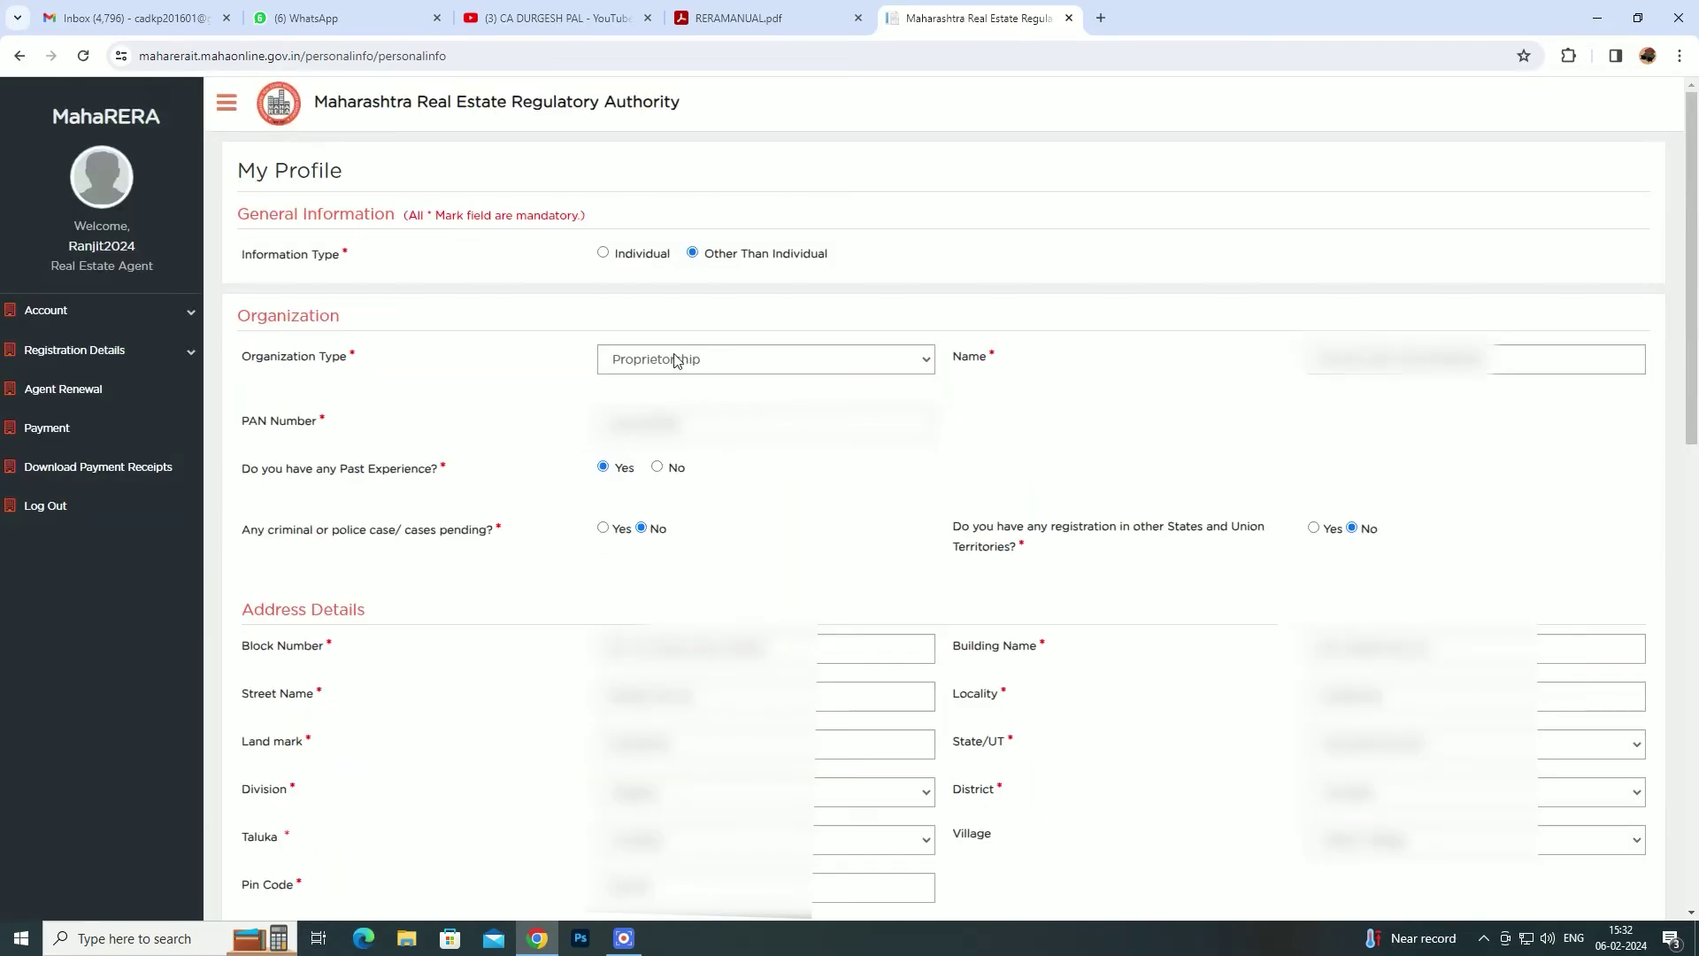
pyautogui.click(674, 358)
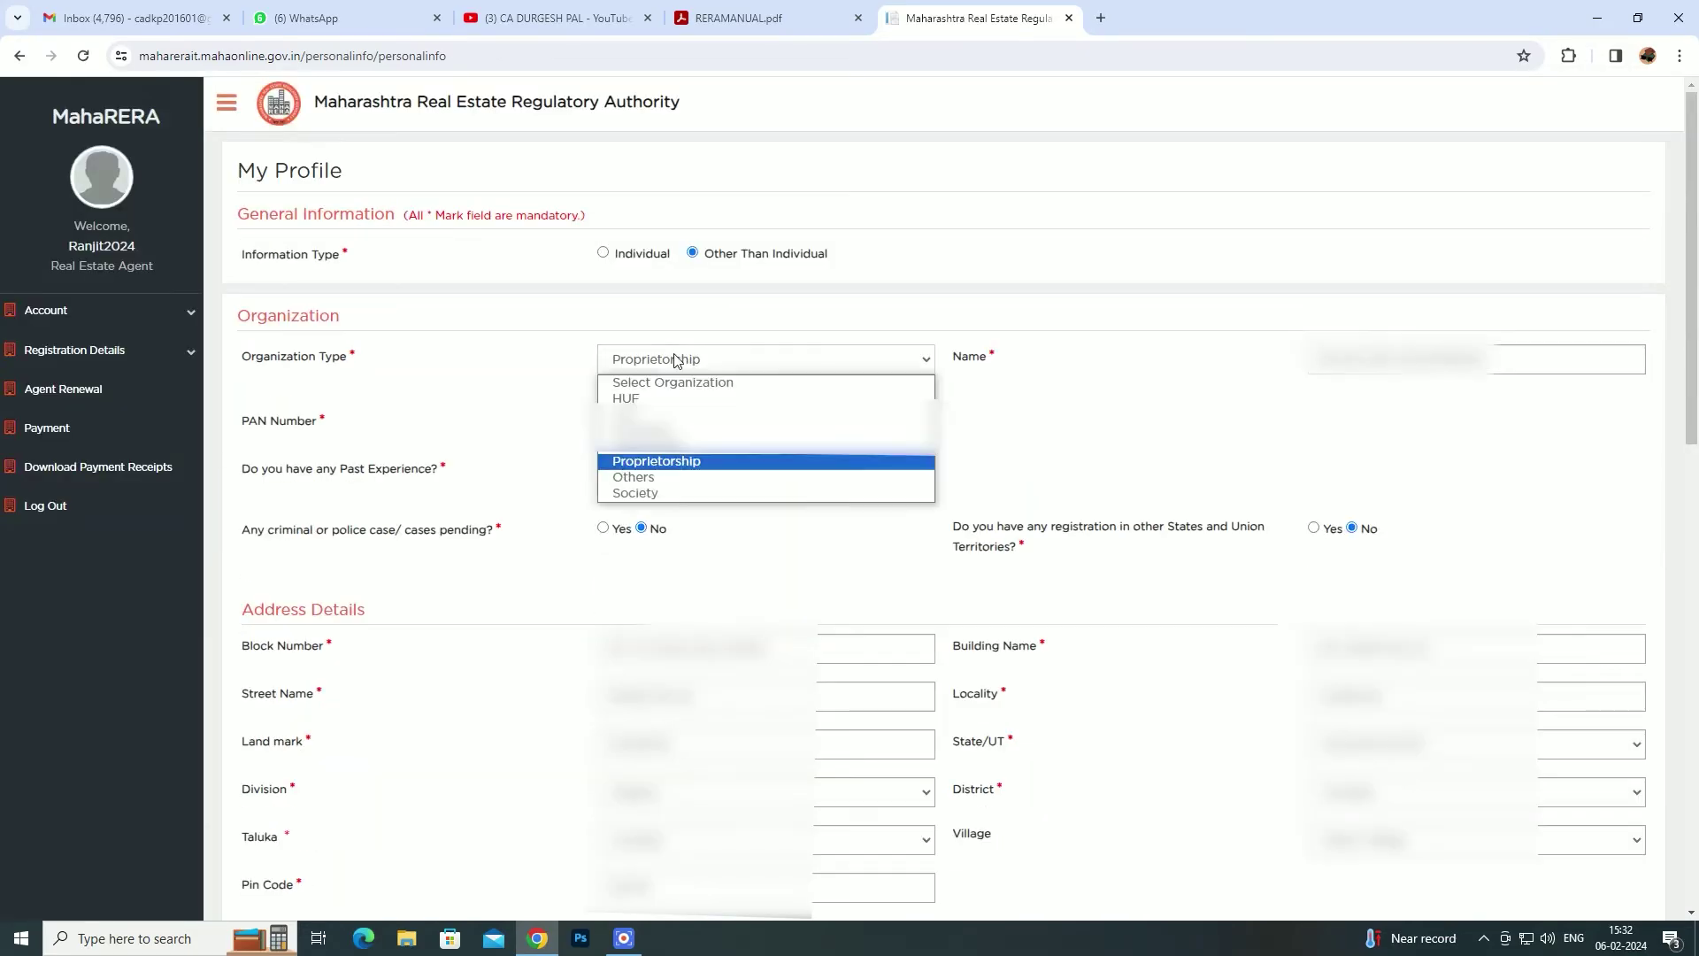
pyautogui.click(683, 453)
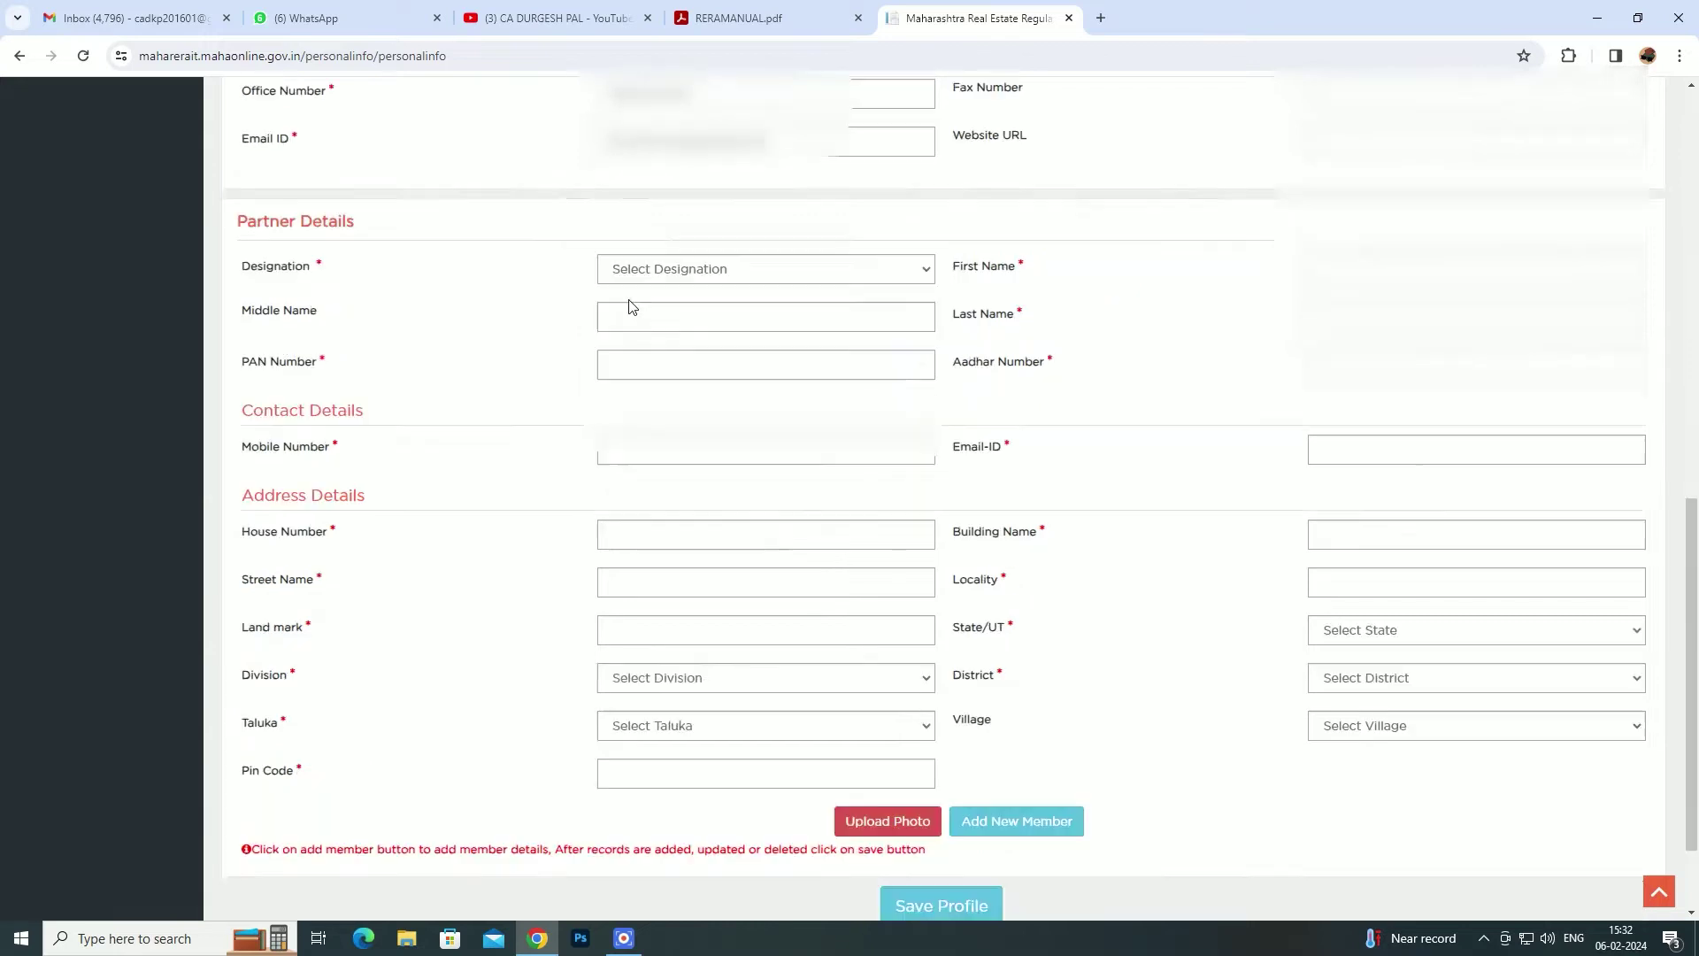
pyautogui.click(684, 270)
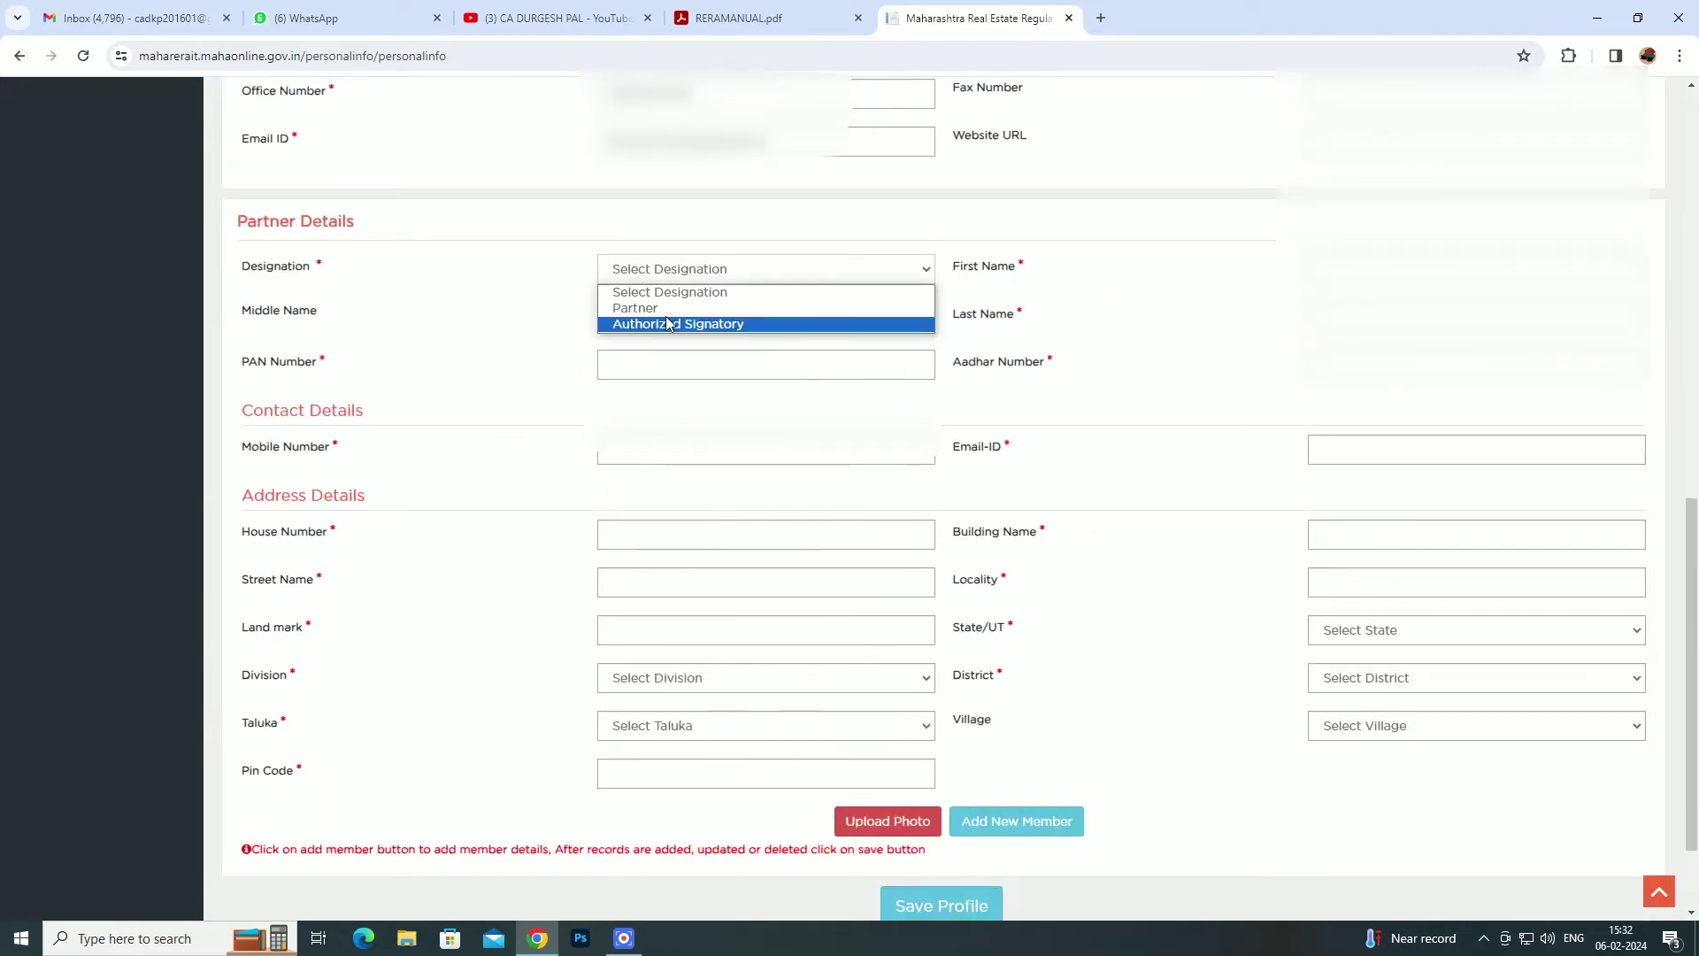
pyautogui.click(418, 381)
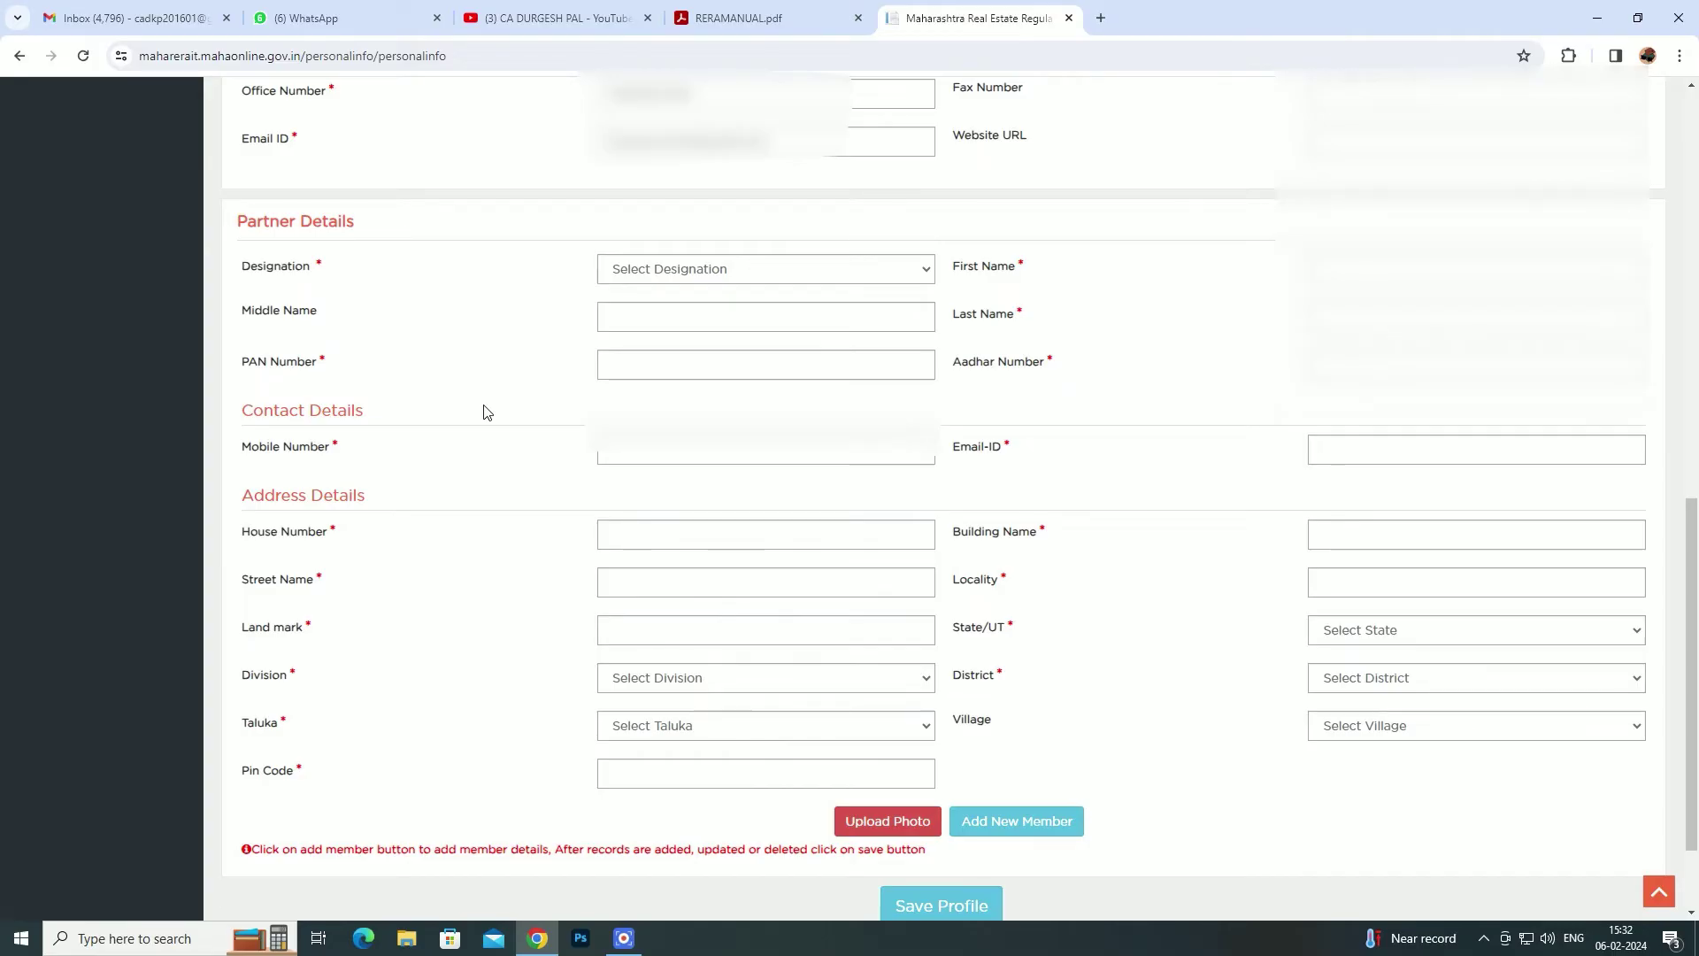
pyautogui.scroll(-1, 483, 412)
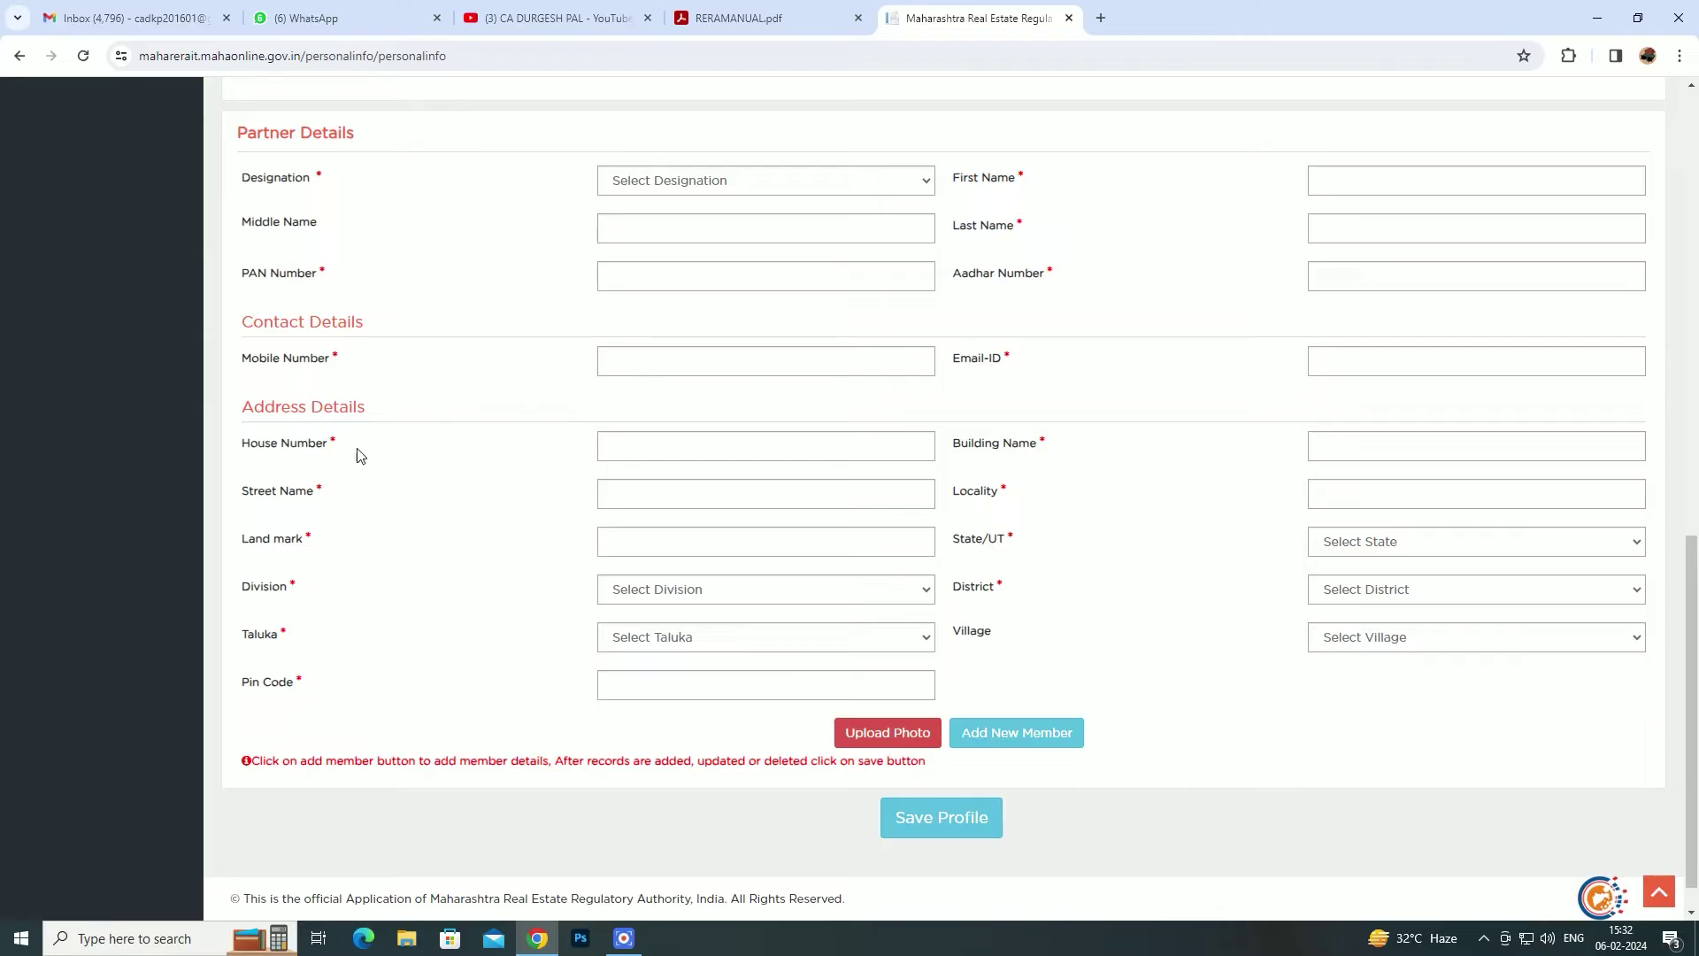
pyautogui.scroll(-1, 843, 625)
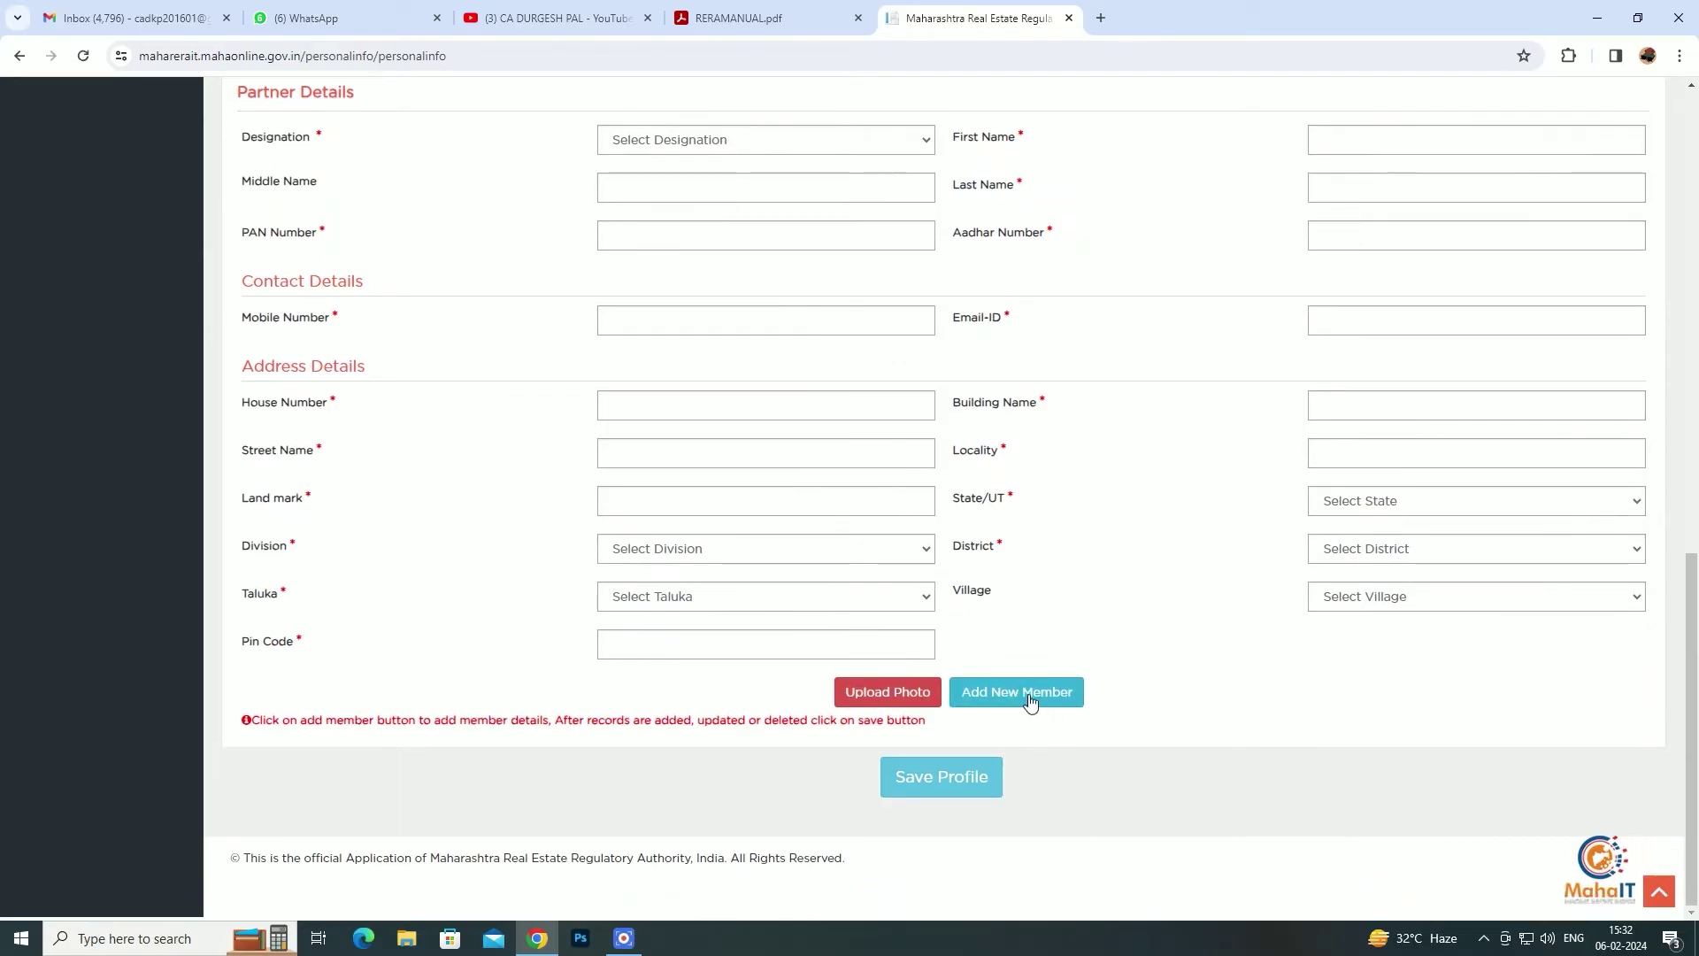
pyautogui.click(880, 699)
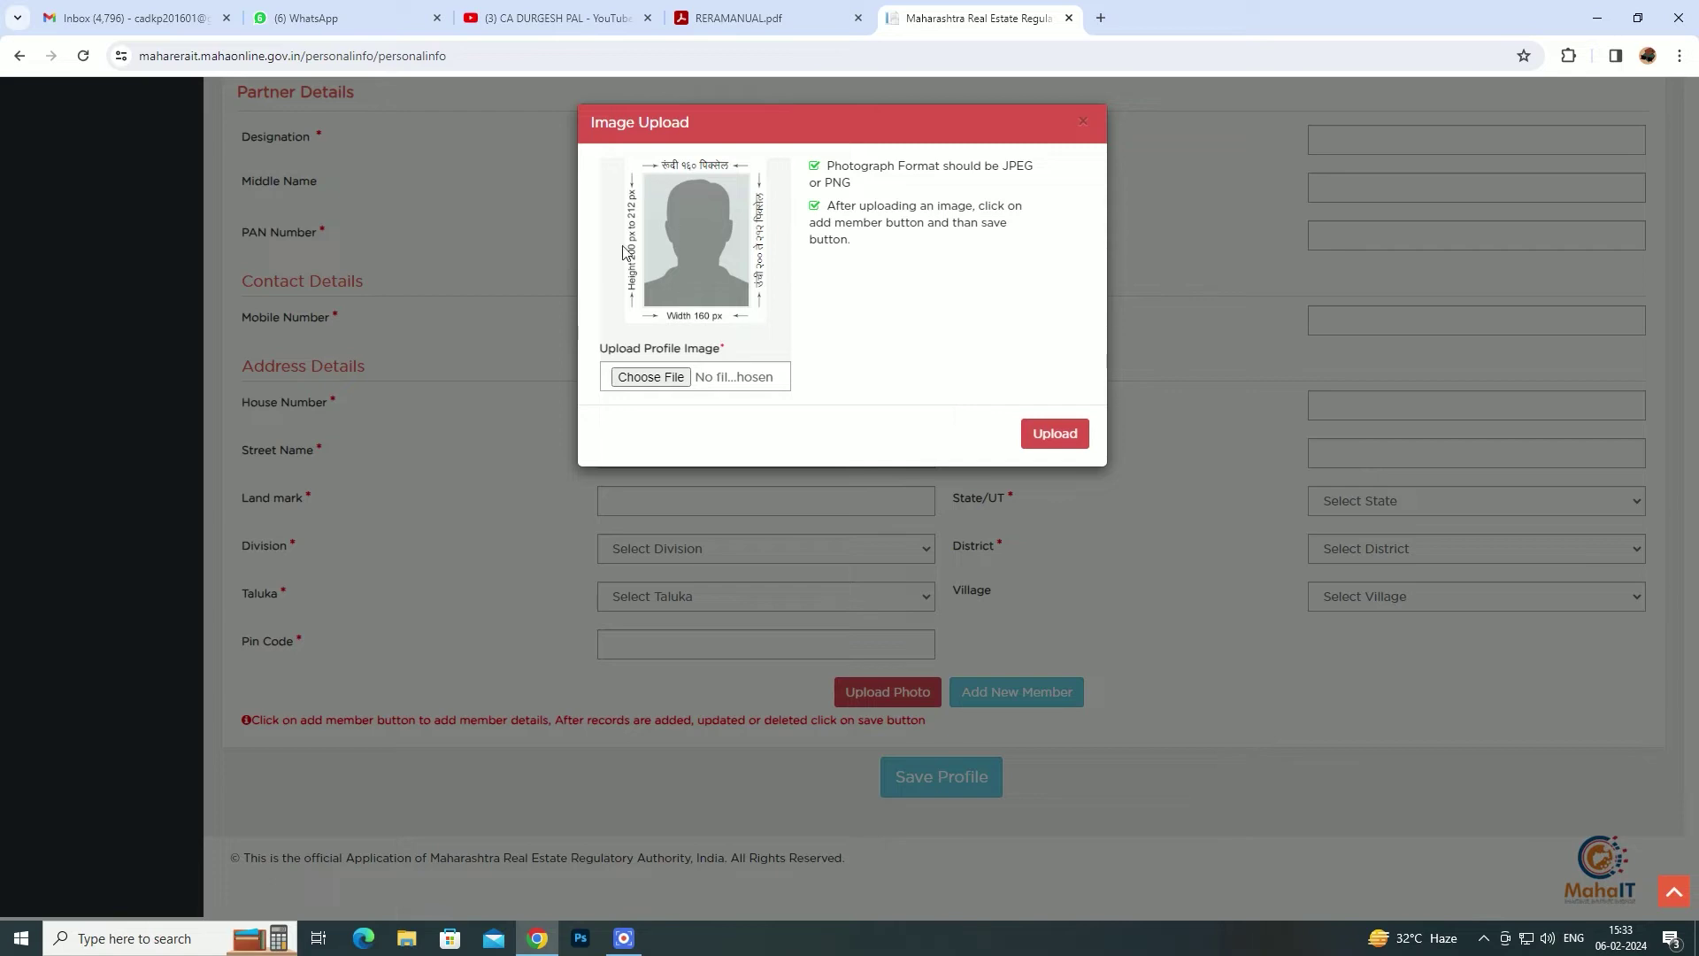
pyautogui.click(1082, 122)
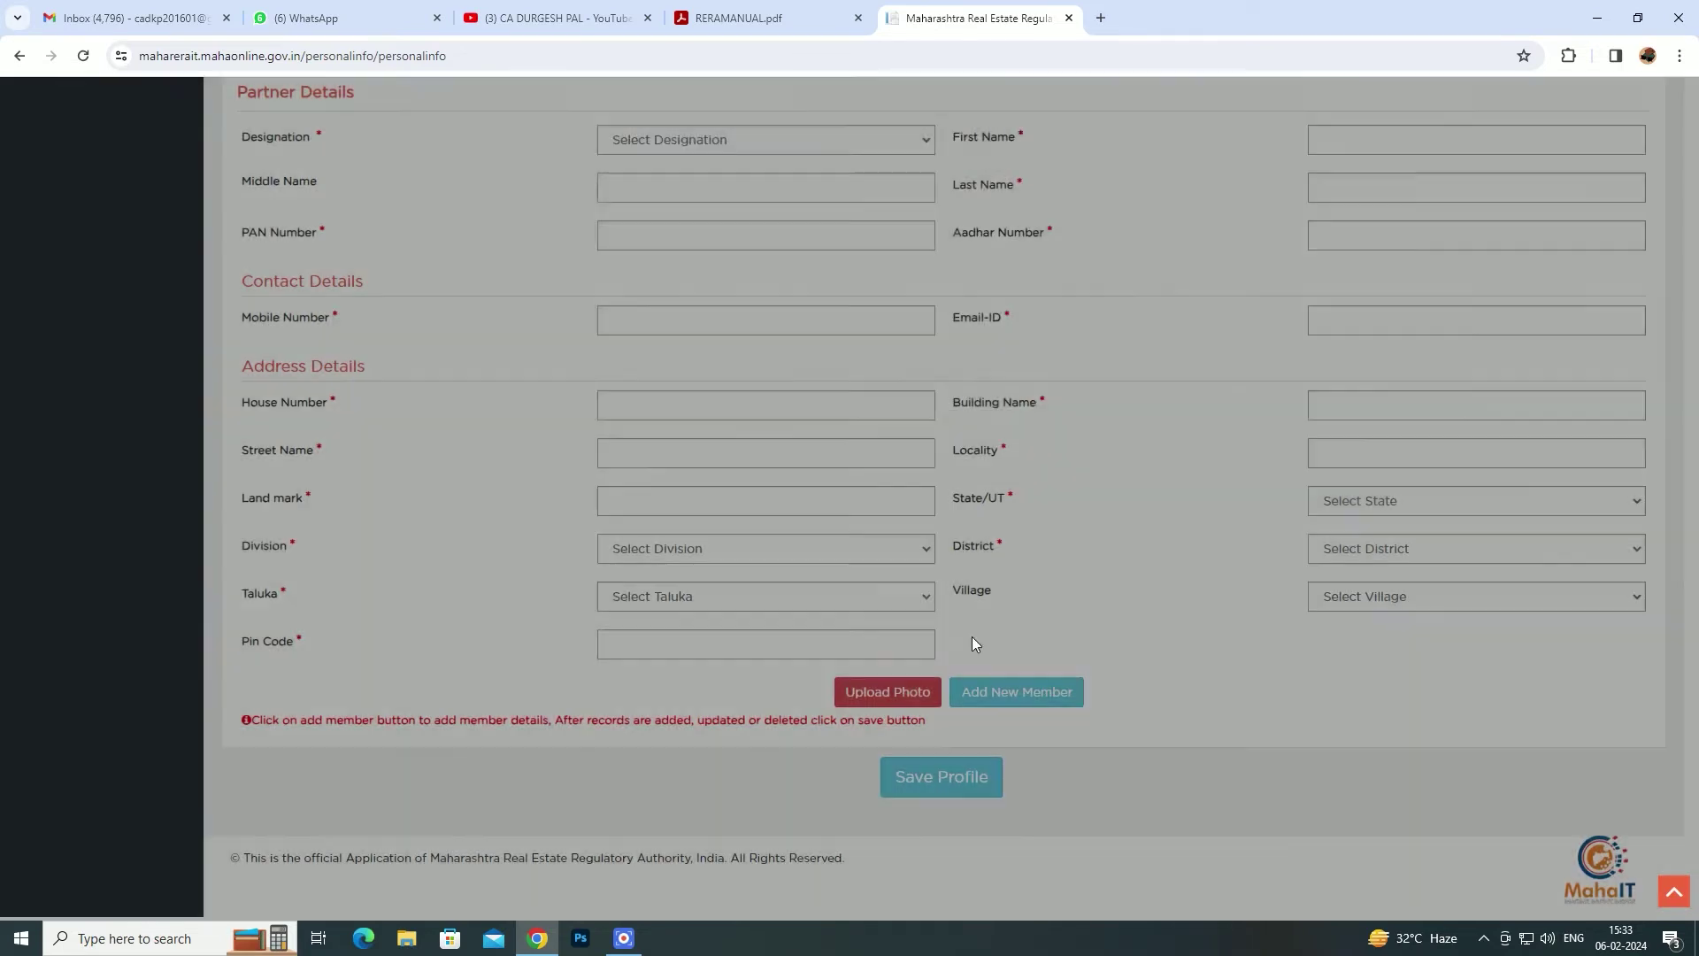
# - Save the Partnership profile, confirm the success message, and expand Account and Registration Details in the sidebar
pyautogui.click(951, 790)
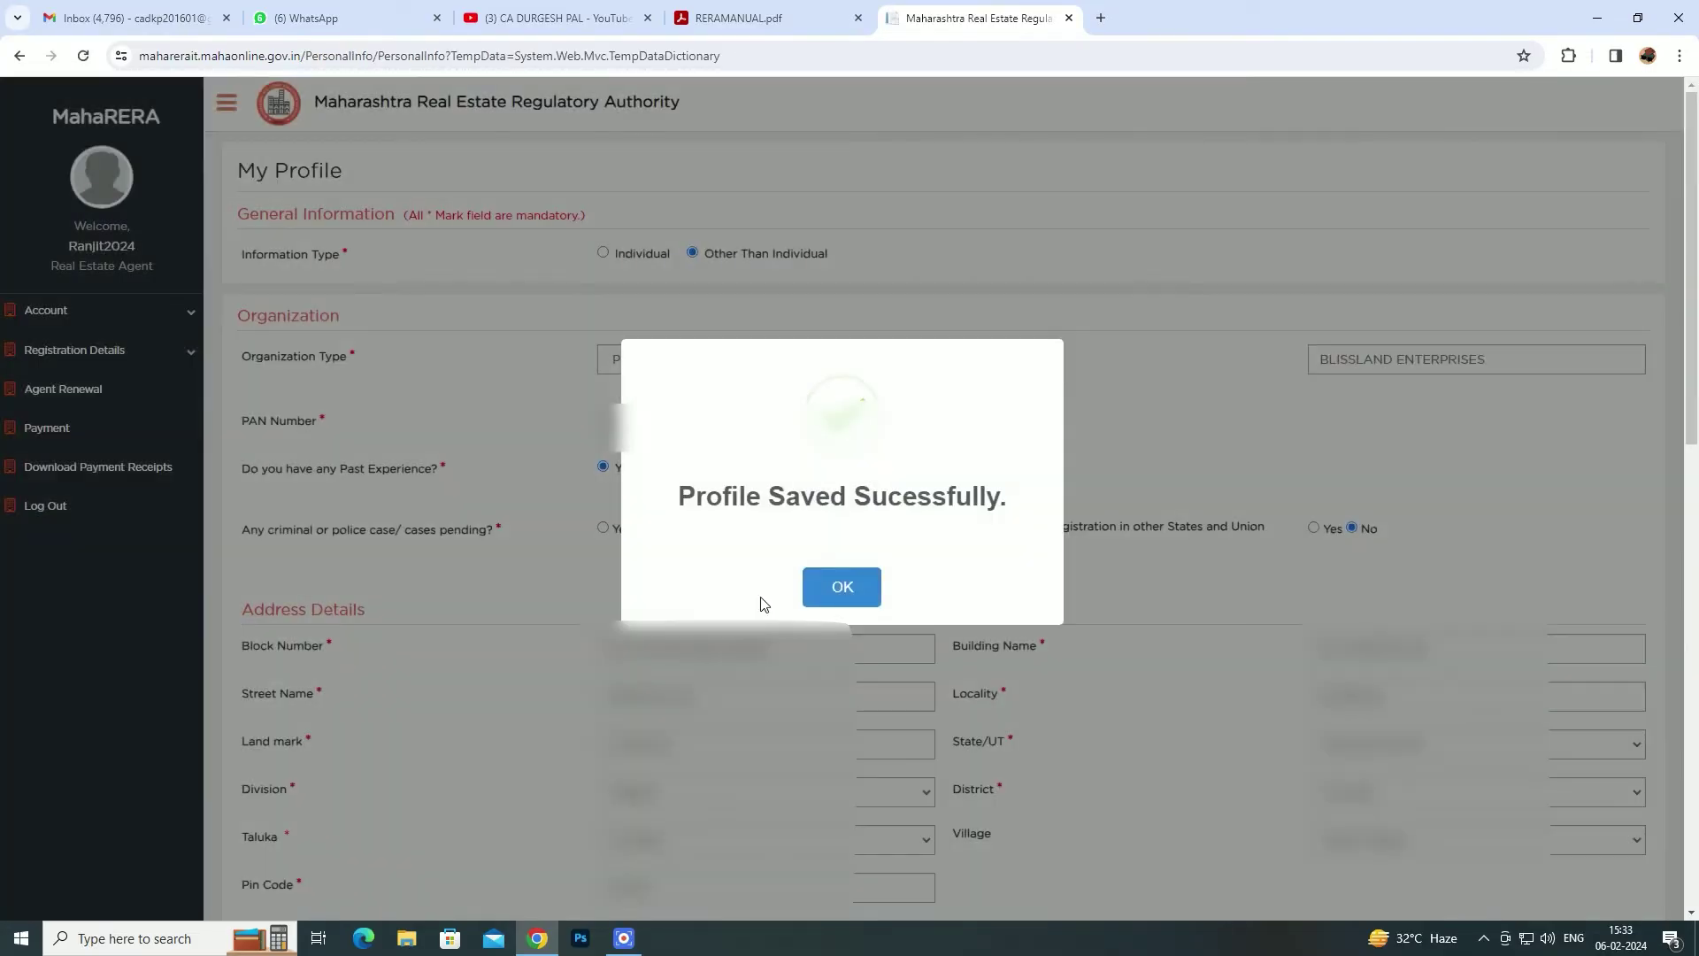
pyautogui.click(836, 590)
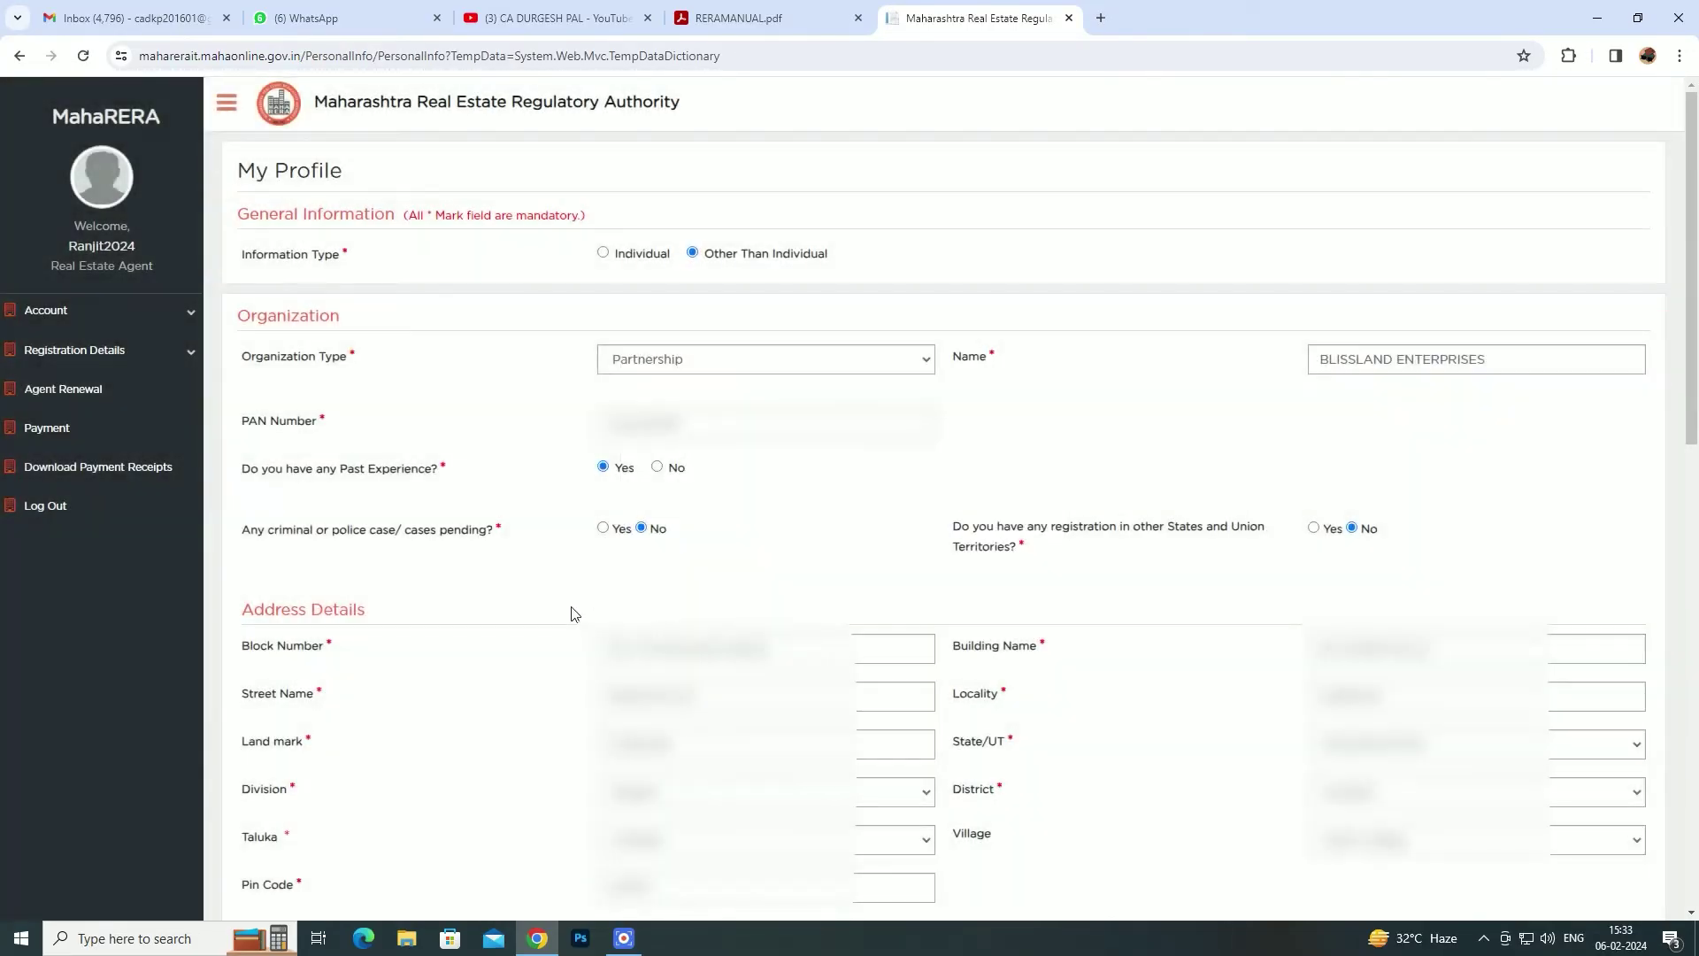
pyautogui.click(190, 357)
pyautogui.click(190, 312)
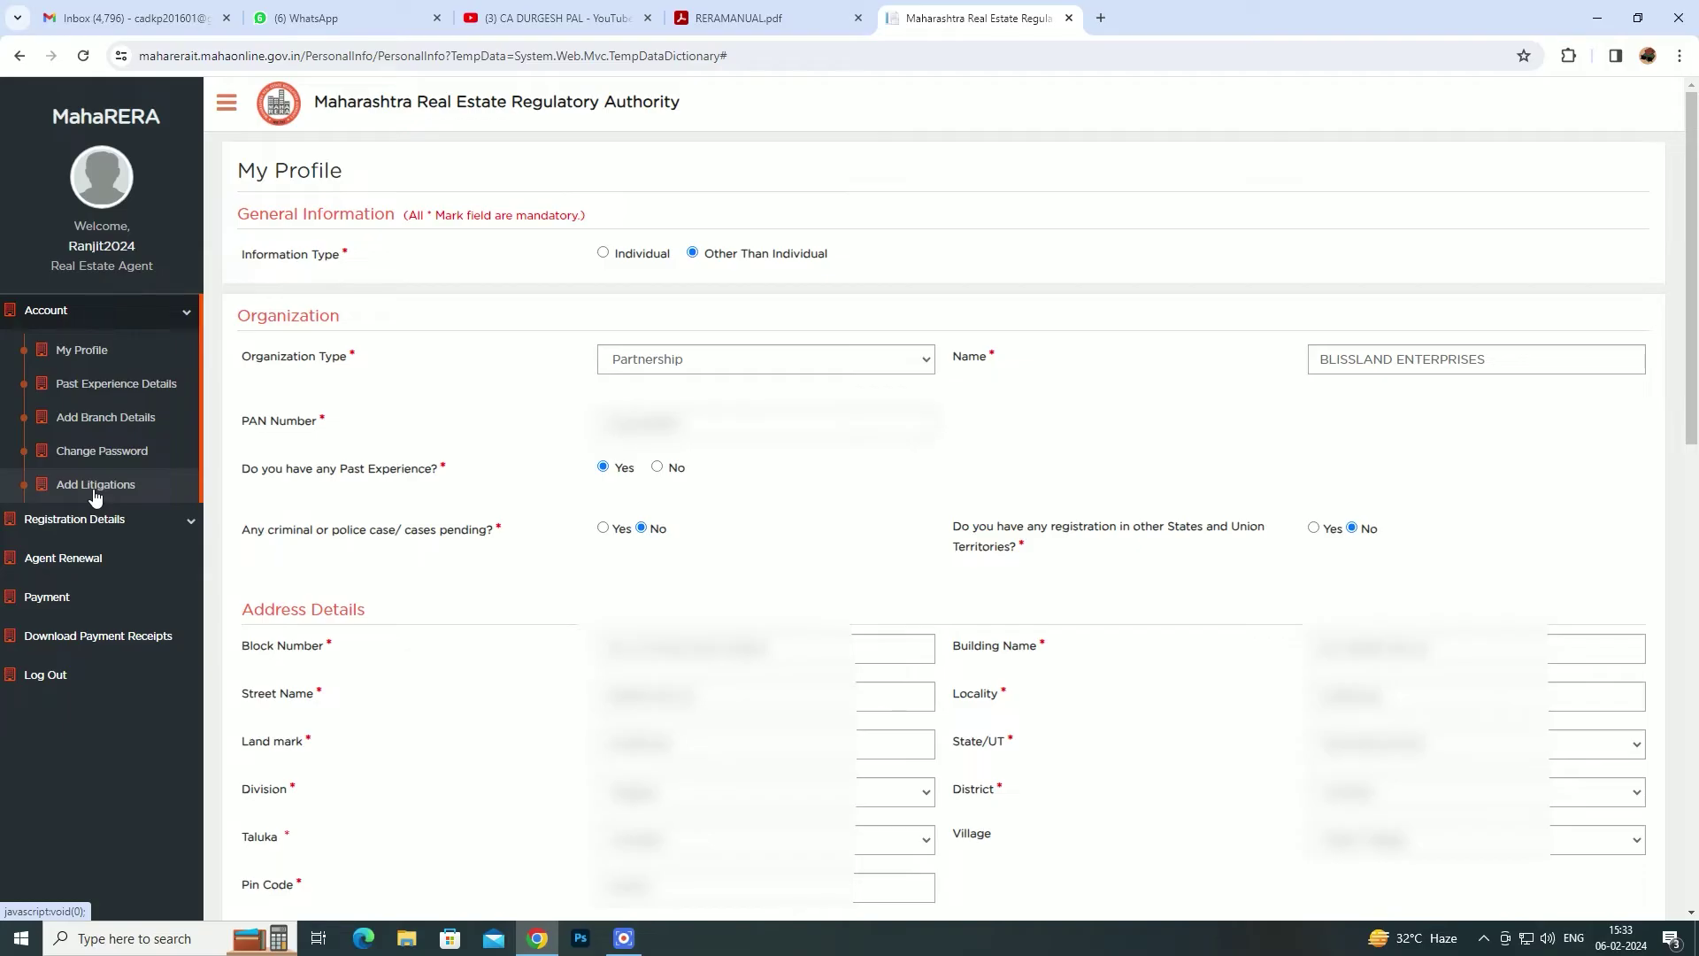
pyautogui.click(192, 527)
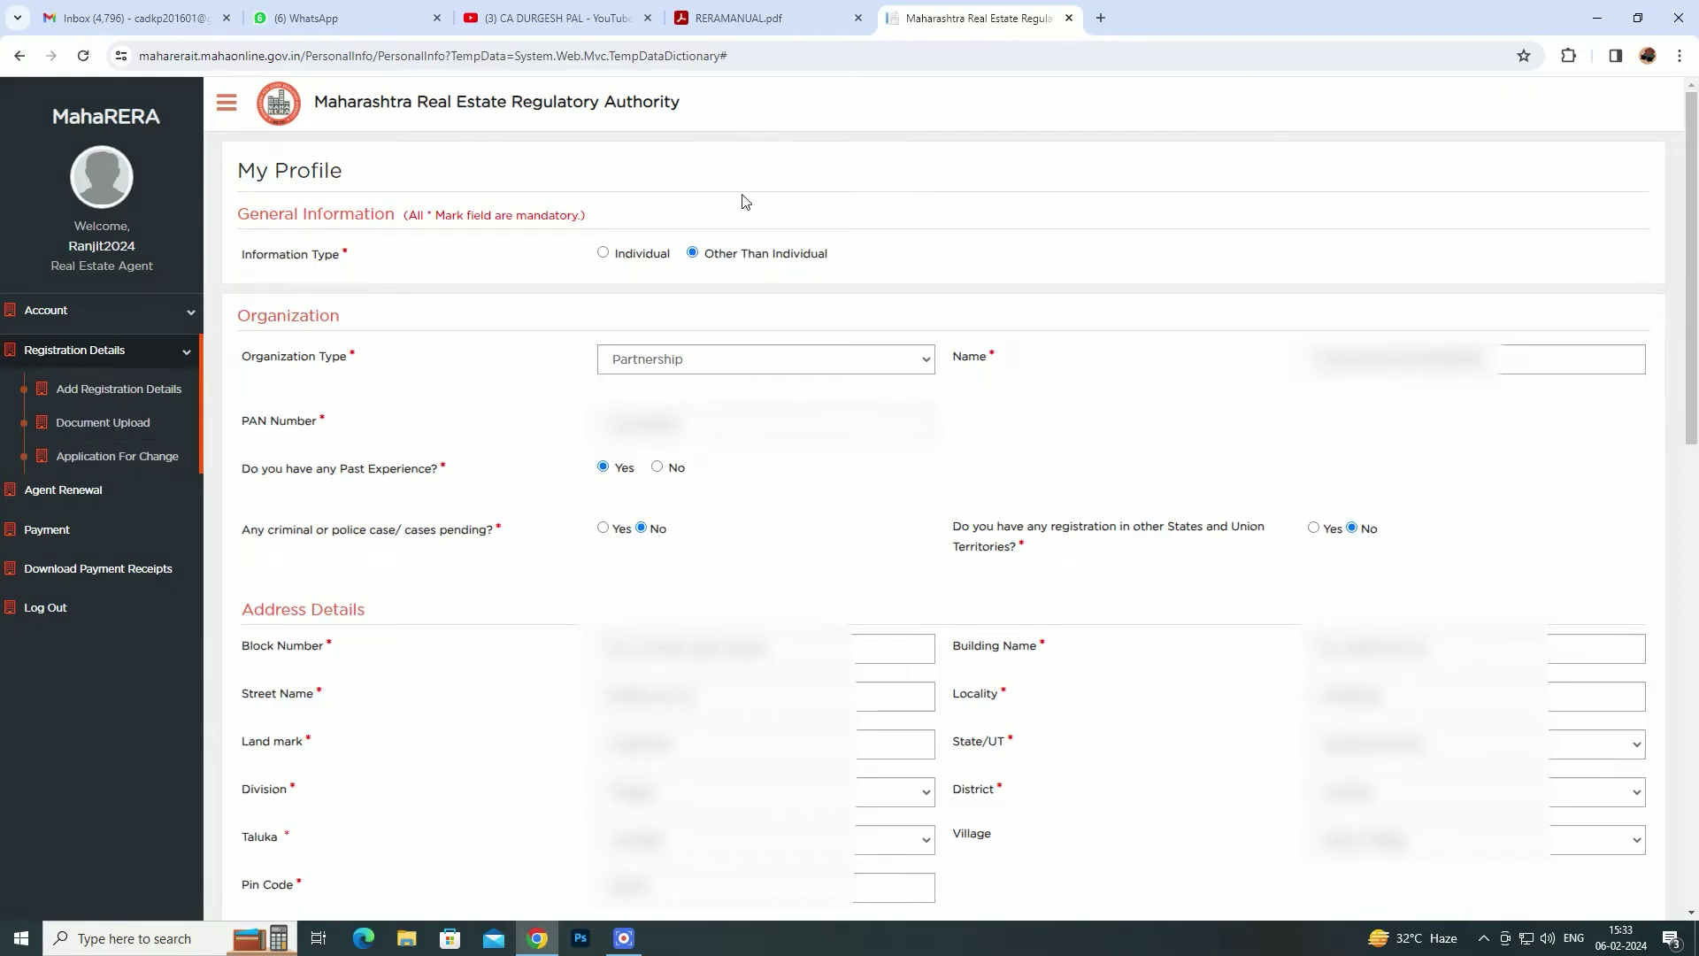
# - Switch to RERAMANUAL.pdf and scroll from the contact details pages to 'Past Experience Details:'
pyautogui.click(750, 17)
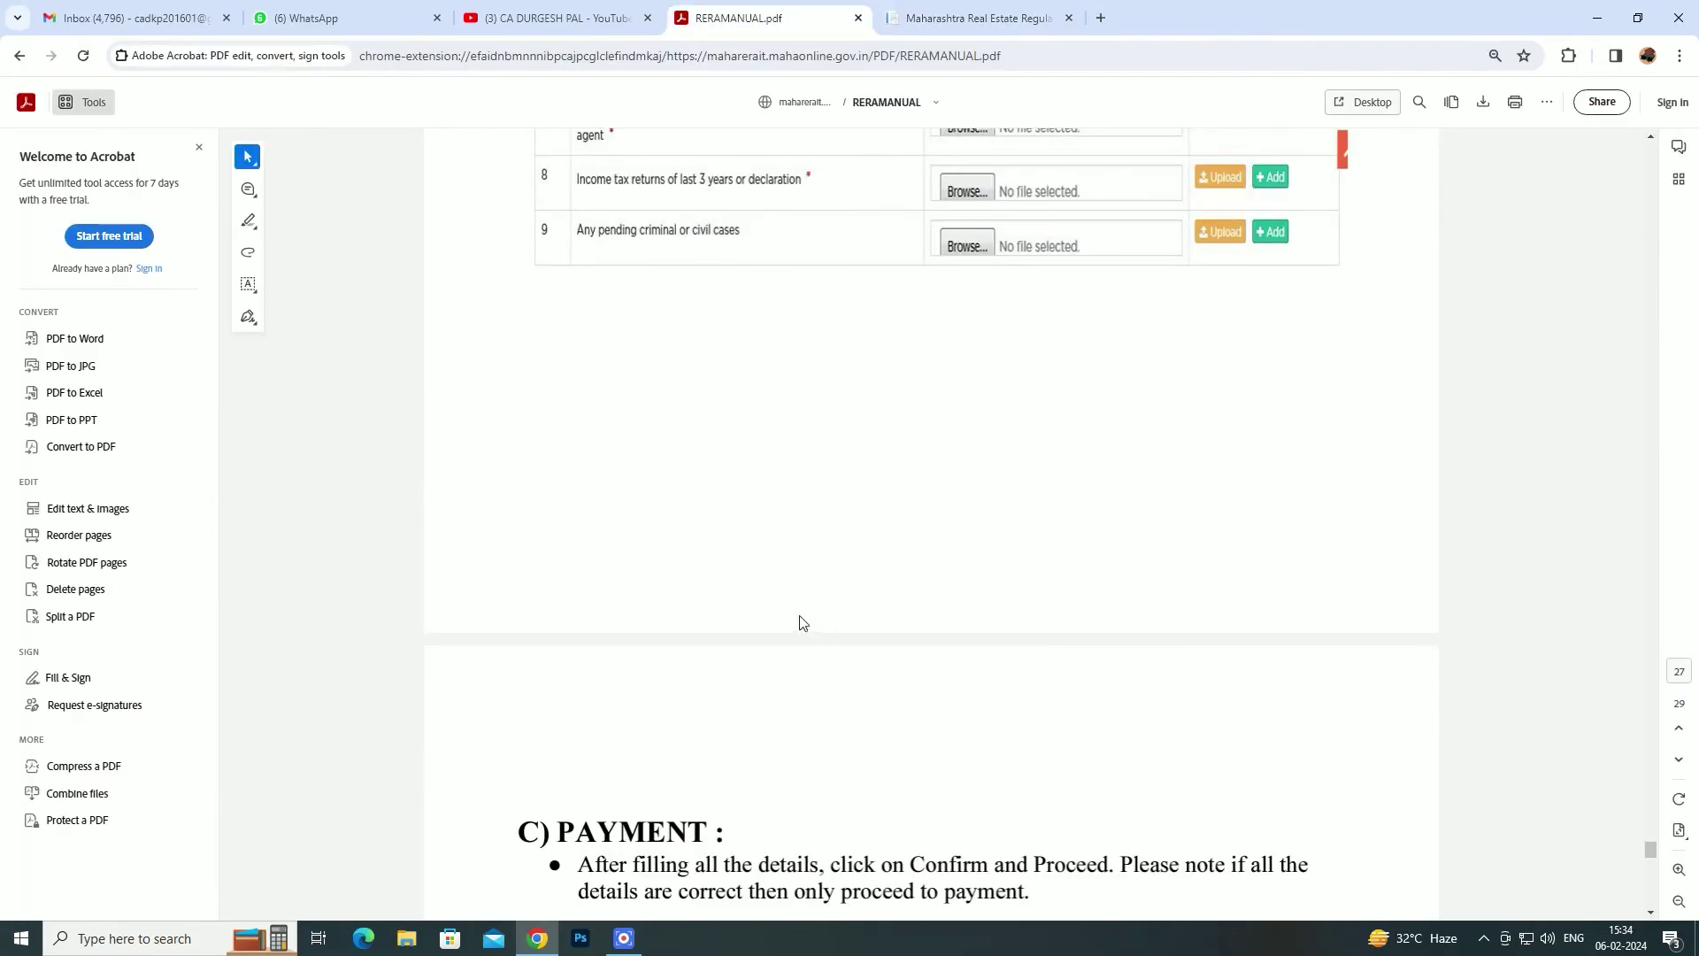
pyautogui.scroll(15, 778, 593)
pyautogui.scroll(10, 796, 588)
pyautogui.scroll(3, 801, 587)
pyautogui.scroll(5, 853, 566)
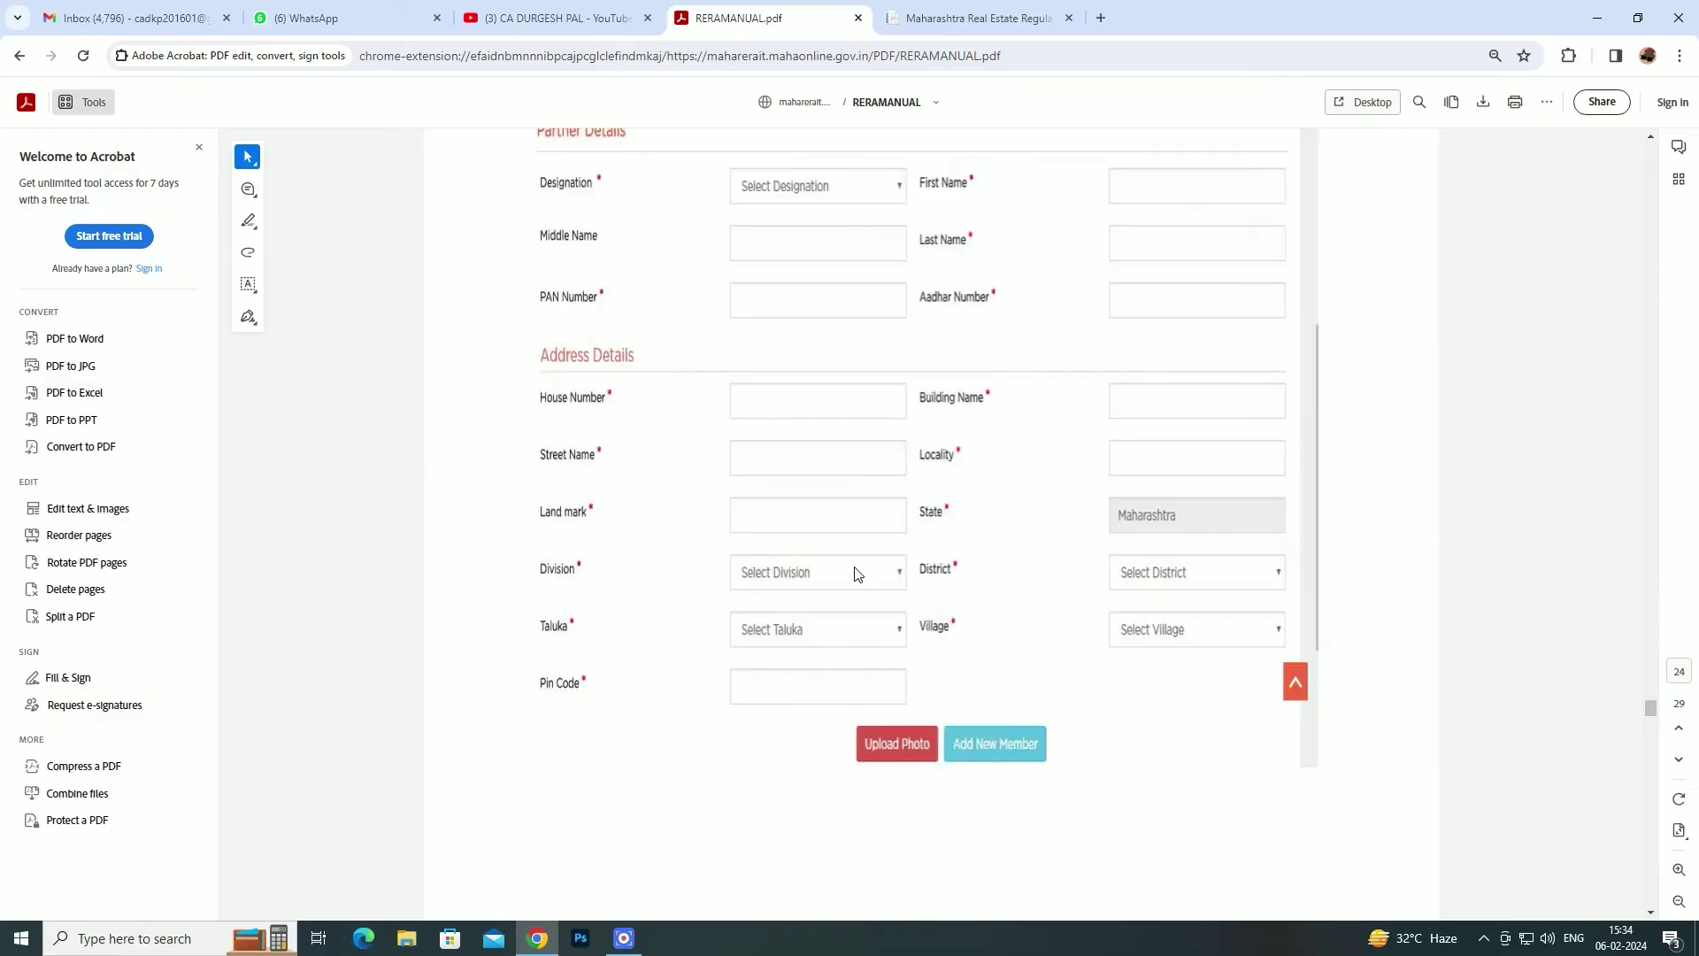
pyautogui.scroll(5, 852, 567)
pyautogui.scroll(10, 851, 566)
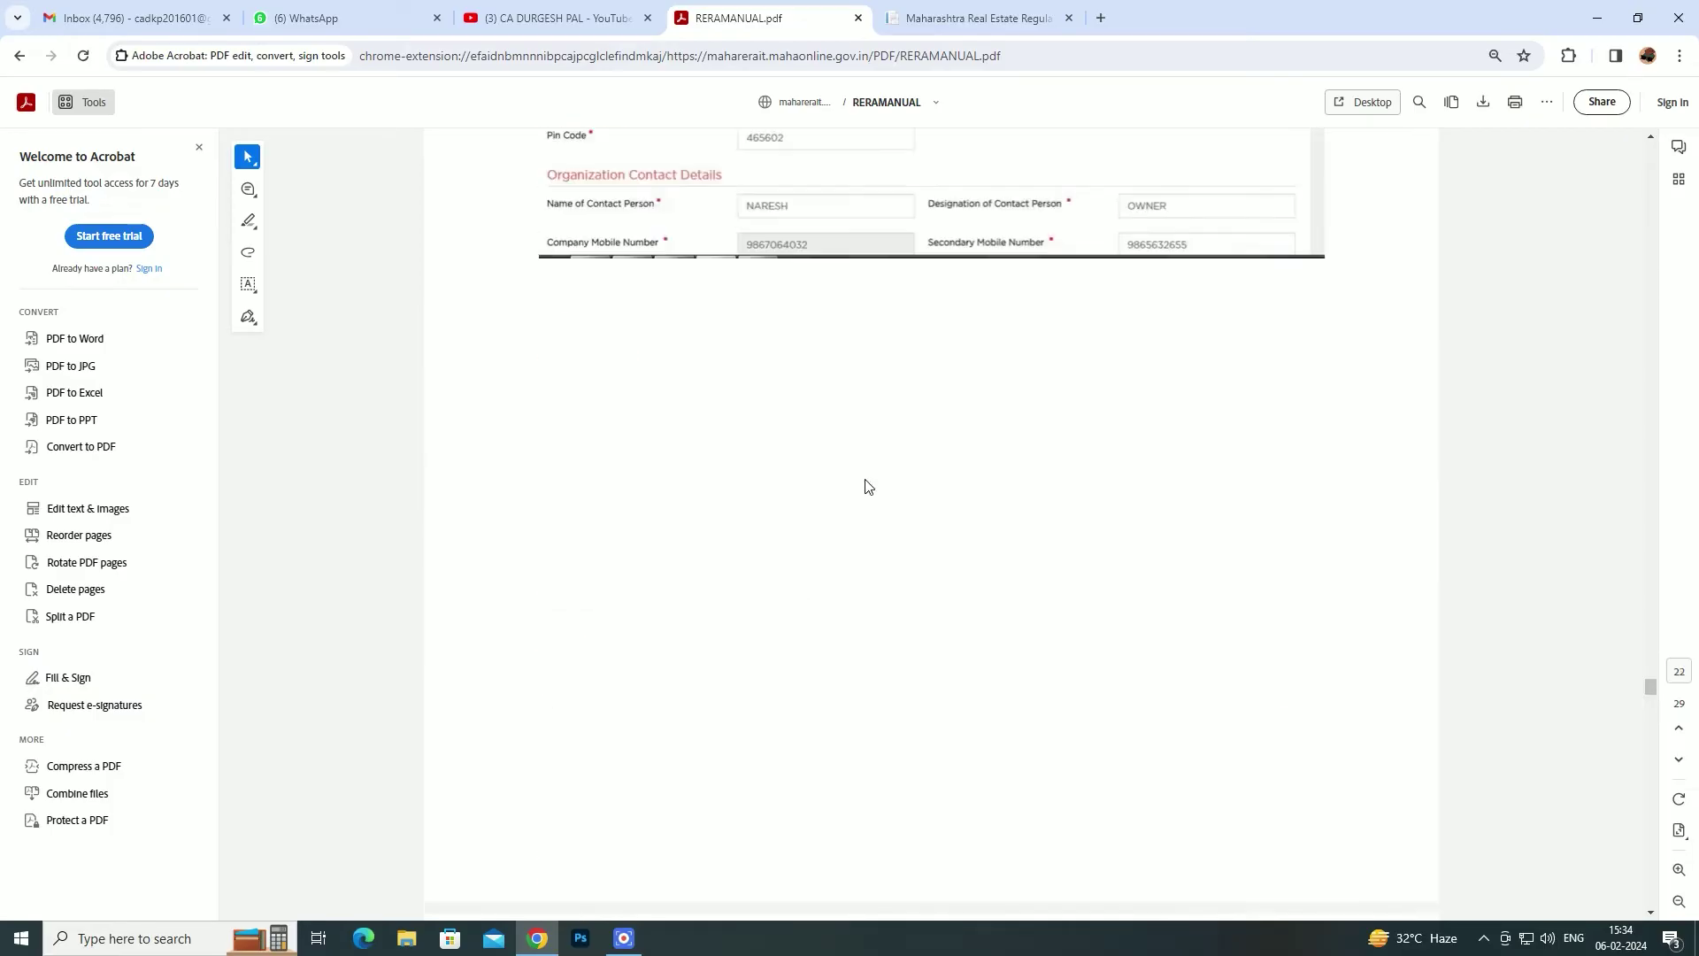
pyautogui.scroll(10, 868, 486)
pyautogui.scroll(15, 877, 492)
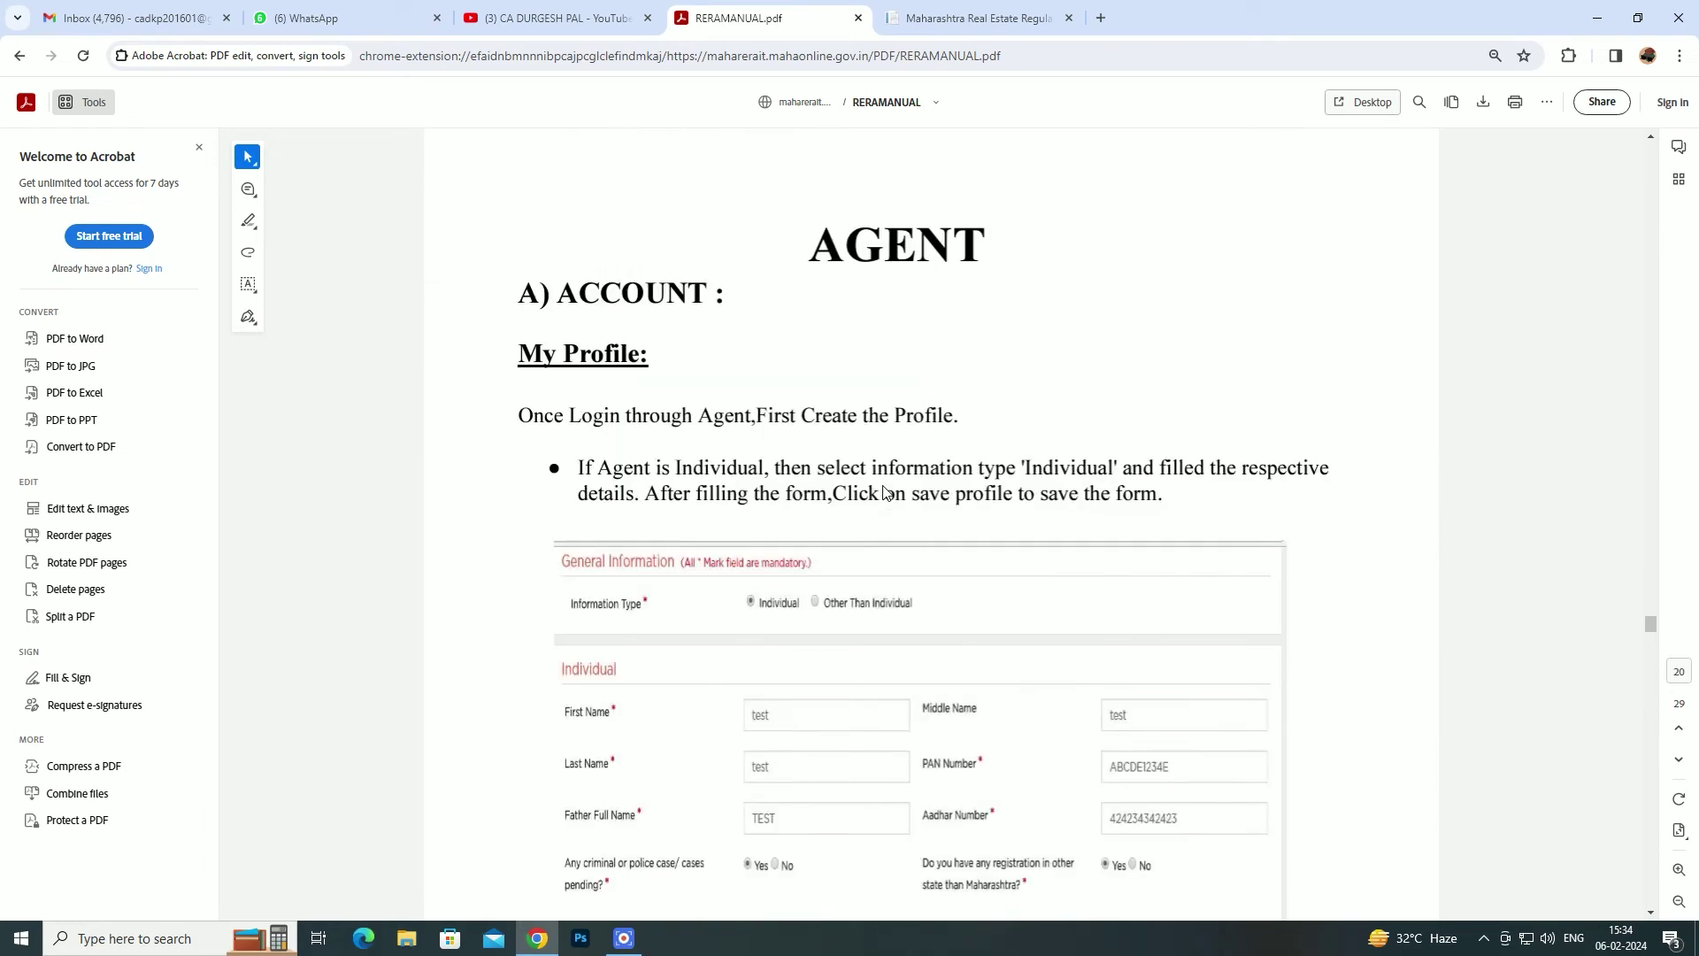
pyautogui.scroll(-10, 872, 513)
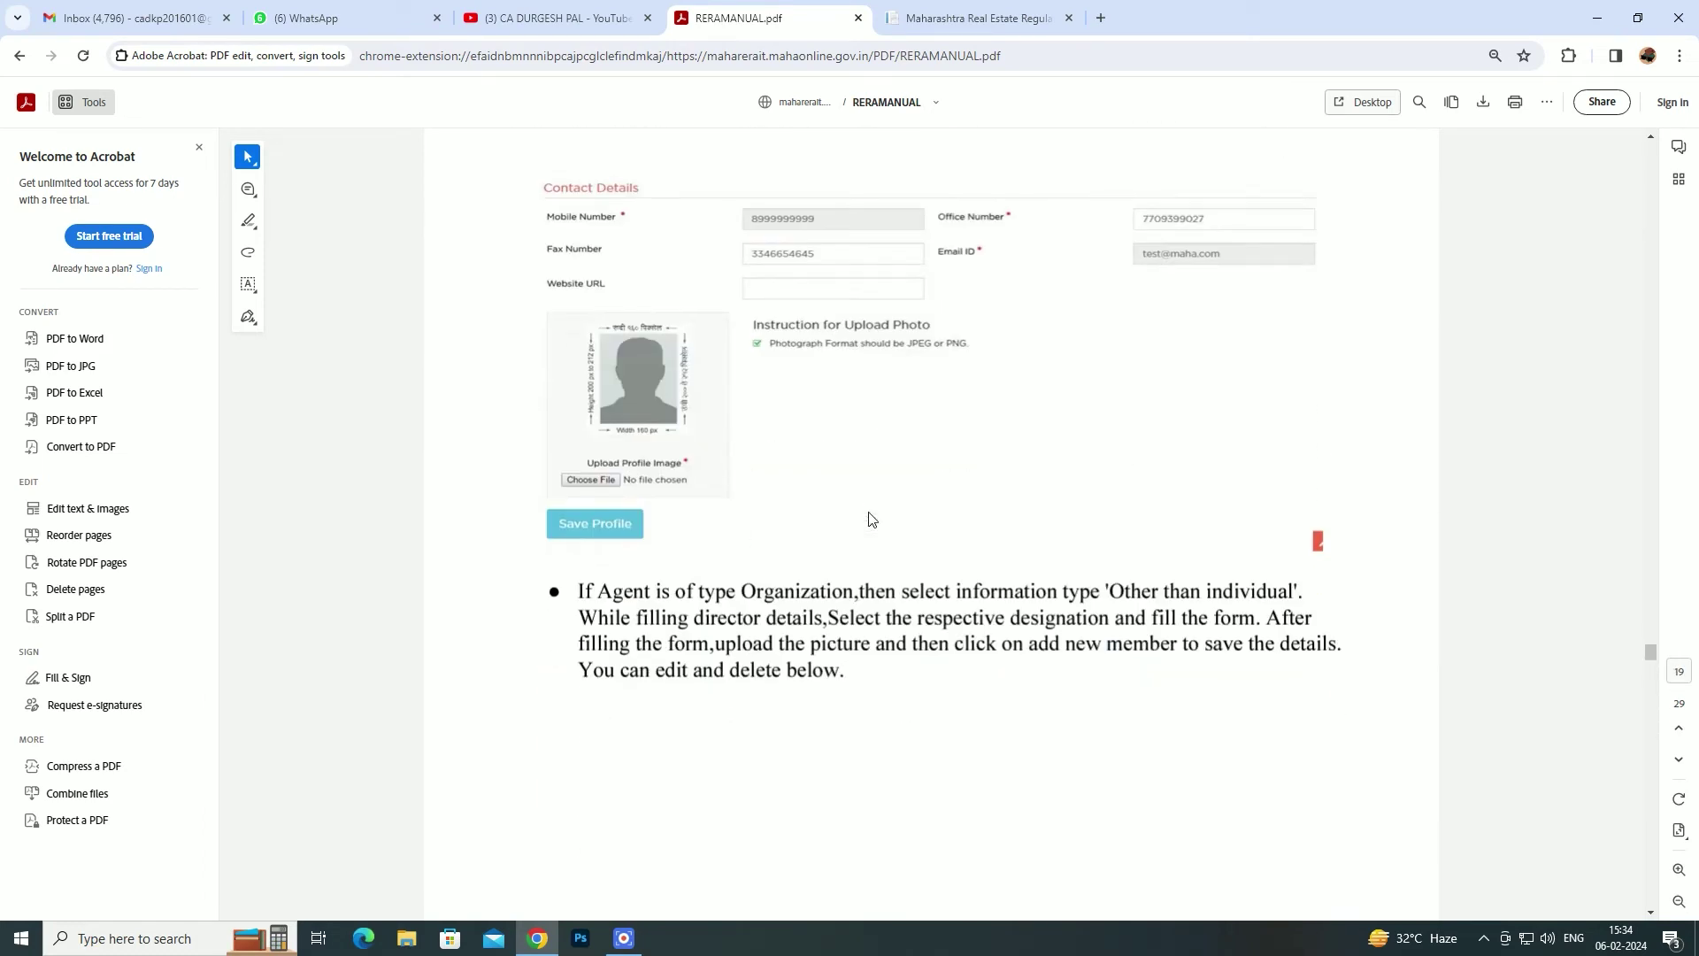
pyautogui.scroll(-4, 743, 580)
pyautogui.scroll(-5, 752, 558)
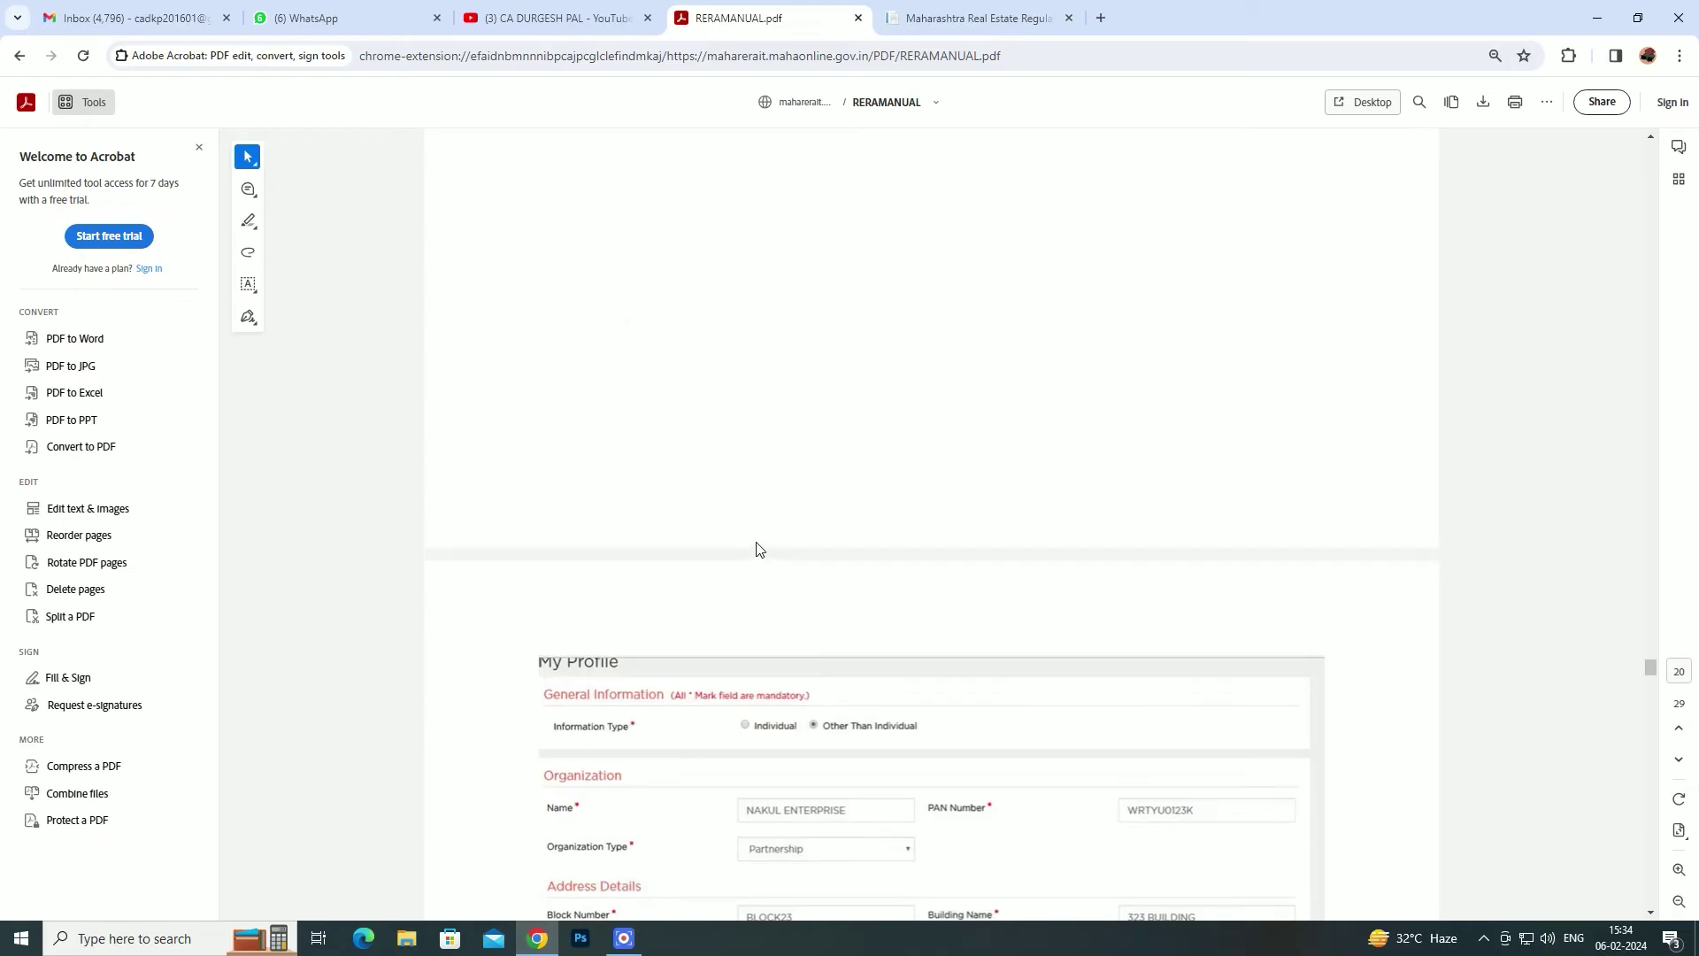
pyautogui.scroll(-9, 756, 548)
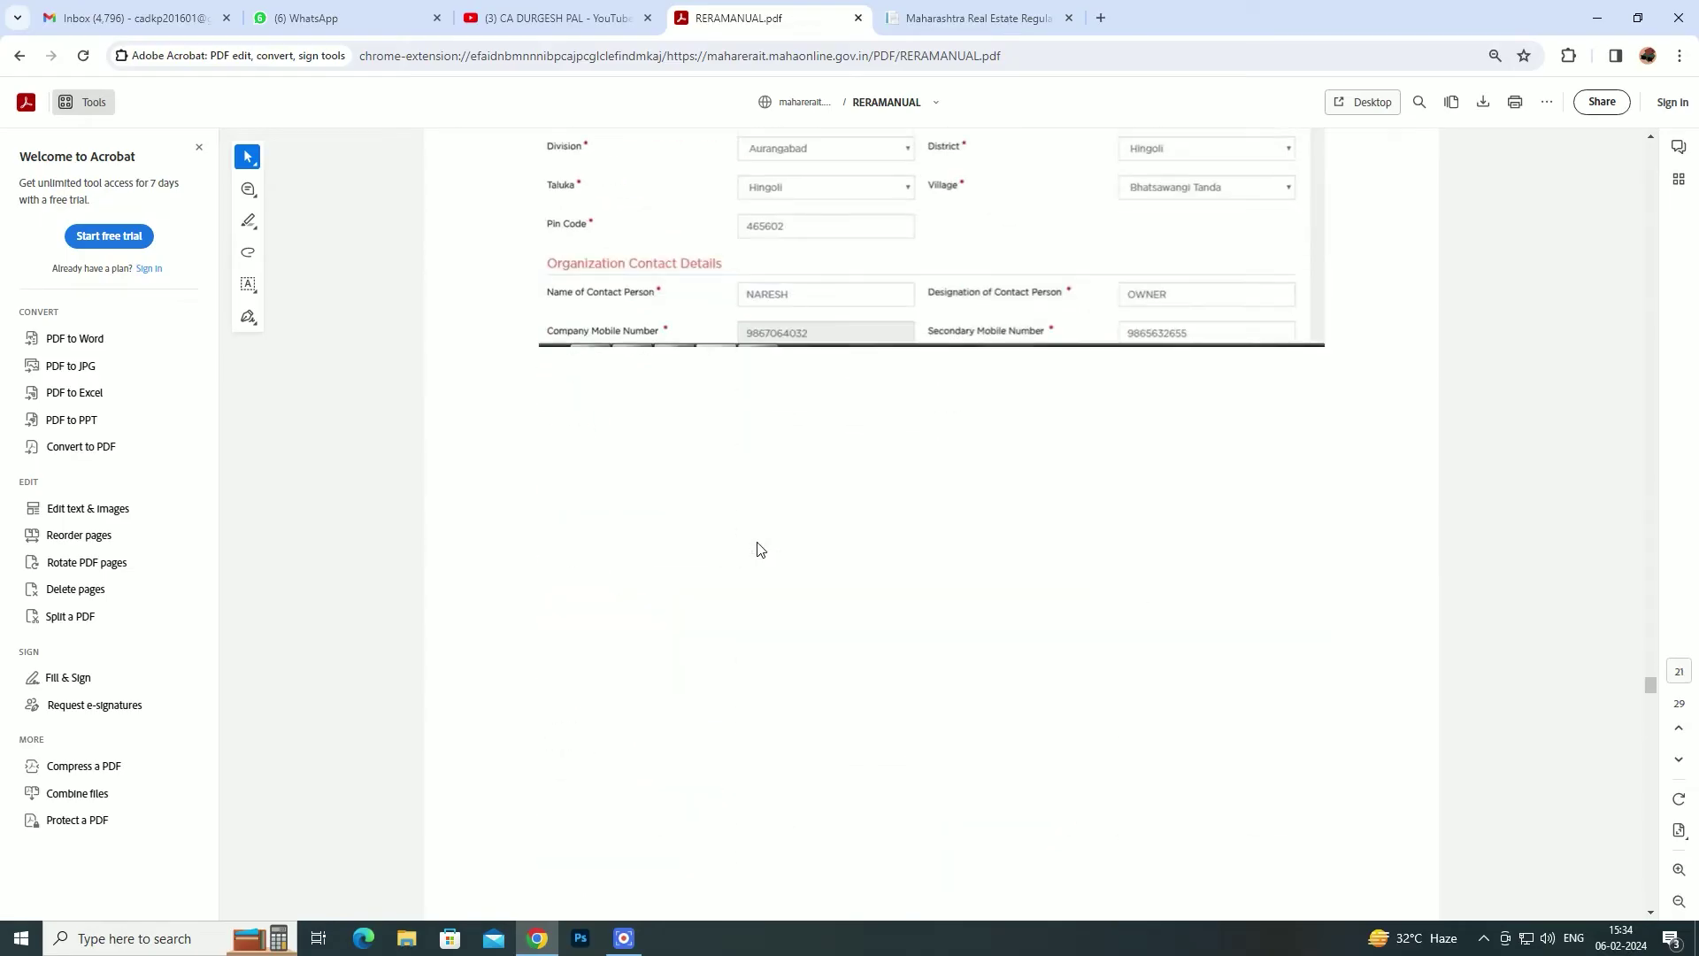
pyautogui.scroll(-10, 757, 549)
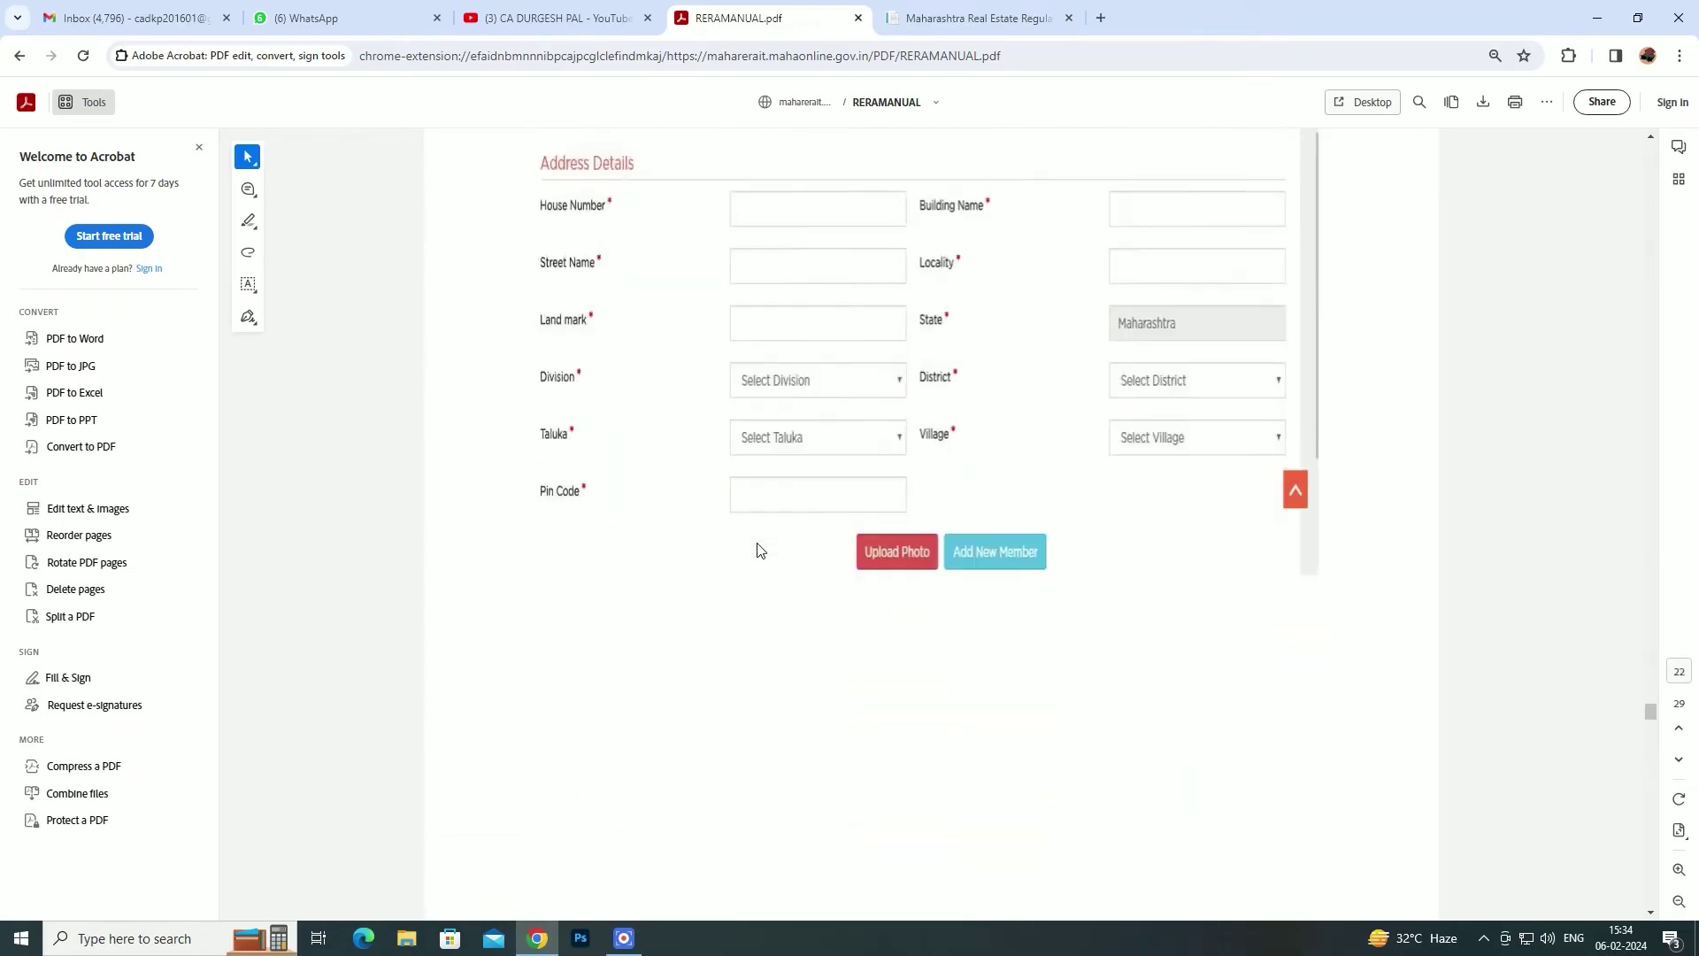
pyautogui.scroll(-3, 759, 550)
pyautogui.scroll(-2, 758, 550)
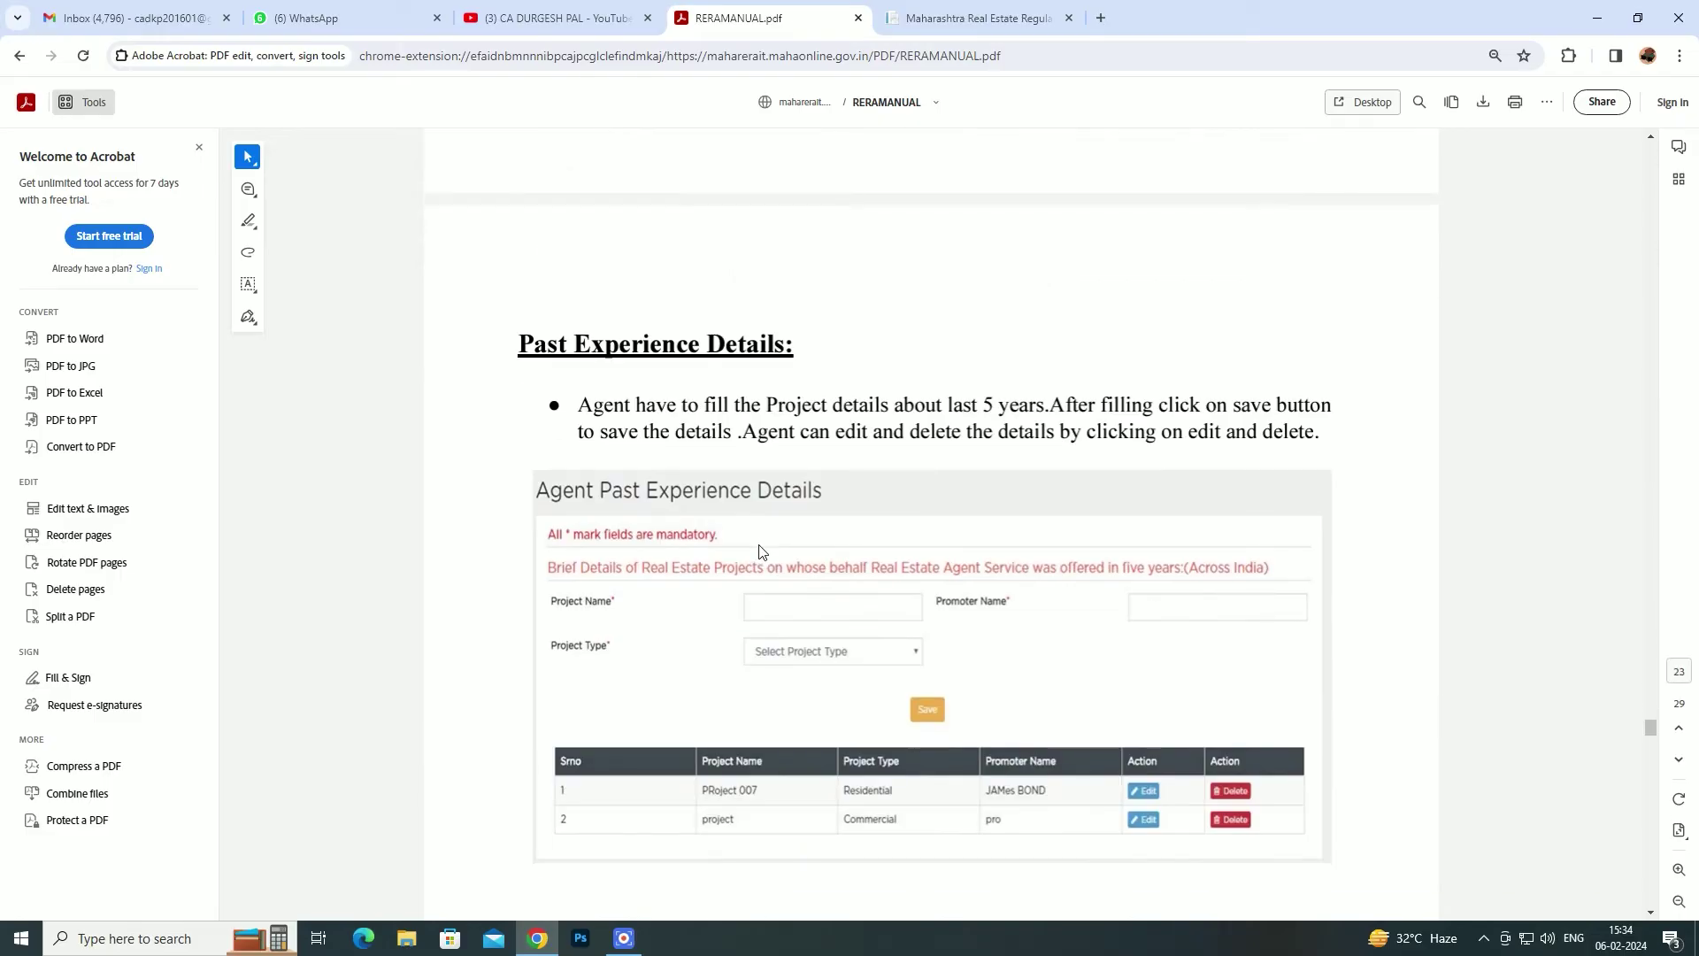
pyautogui.scroll(-1, 700, 504)
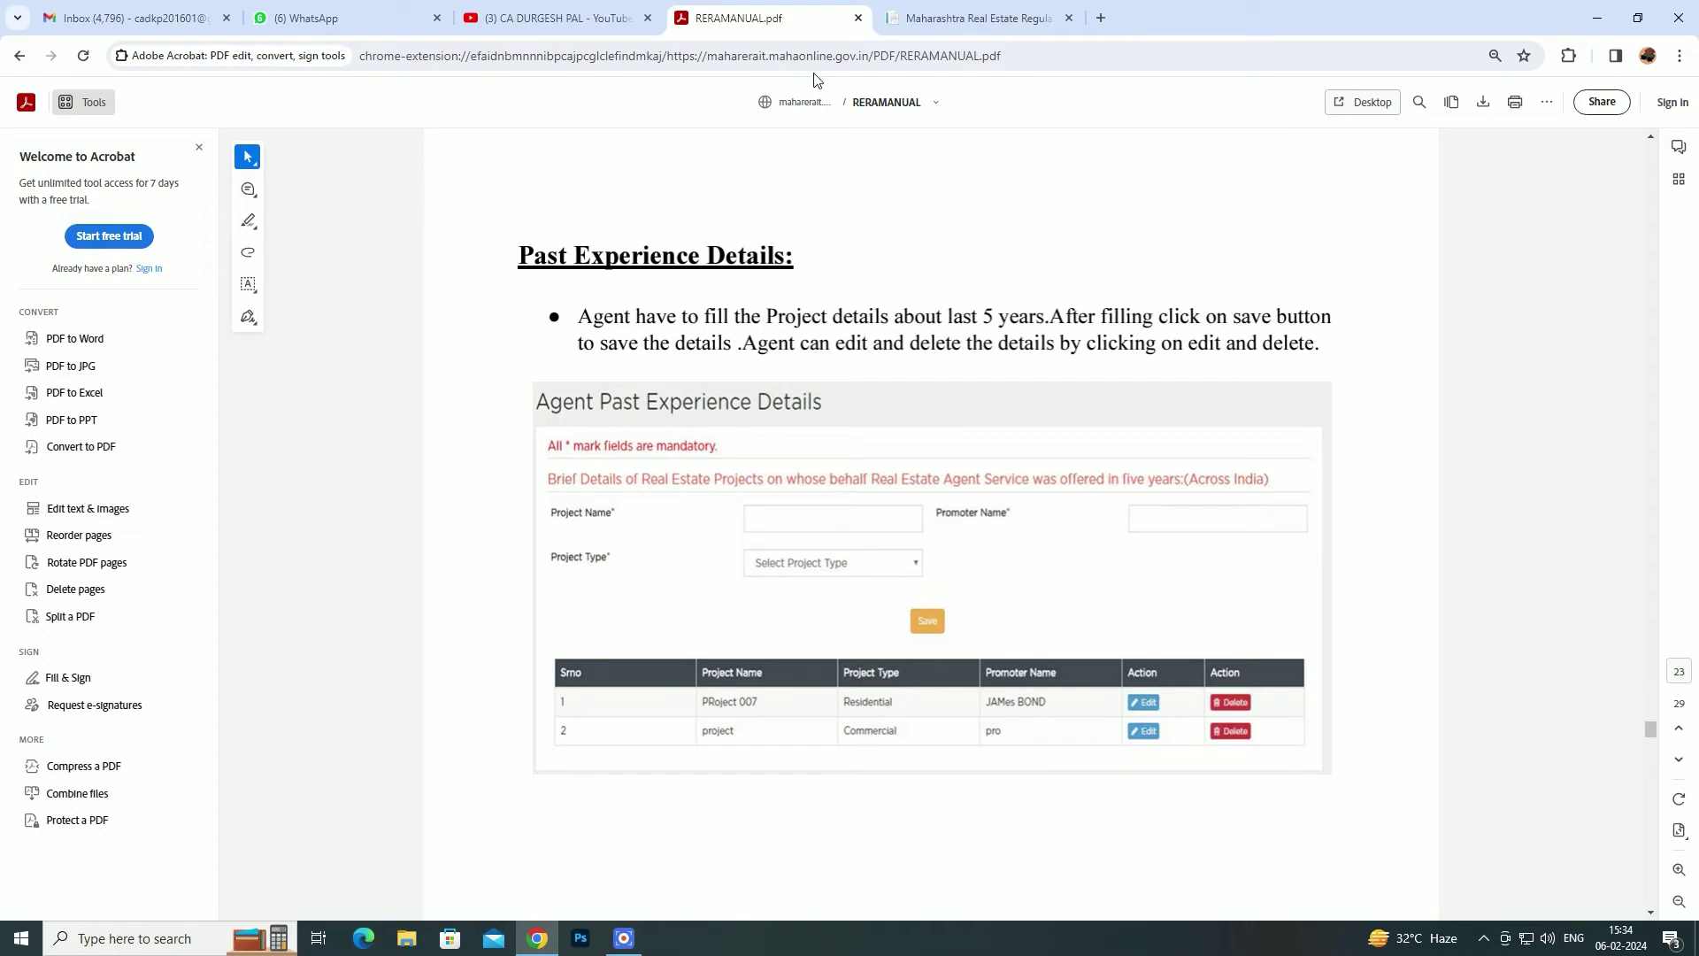
# - Check the portal's Account options, then scroll the manual to 'Add Branch Details:' for comparison
pyautogui.click(978, 18)
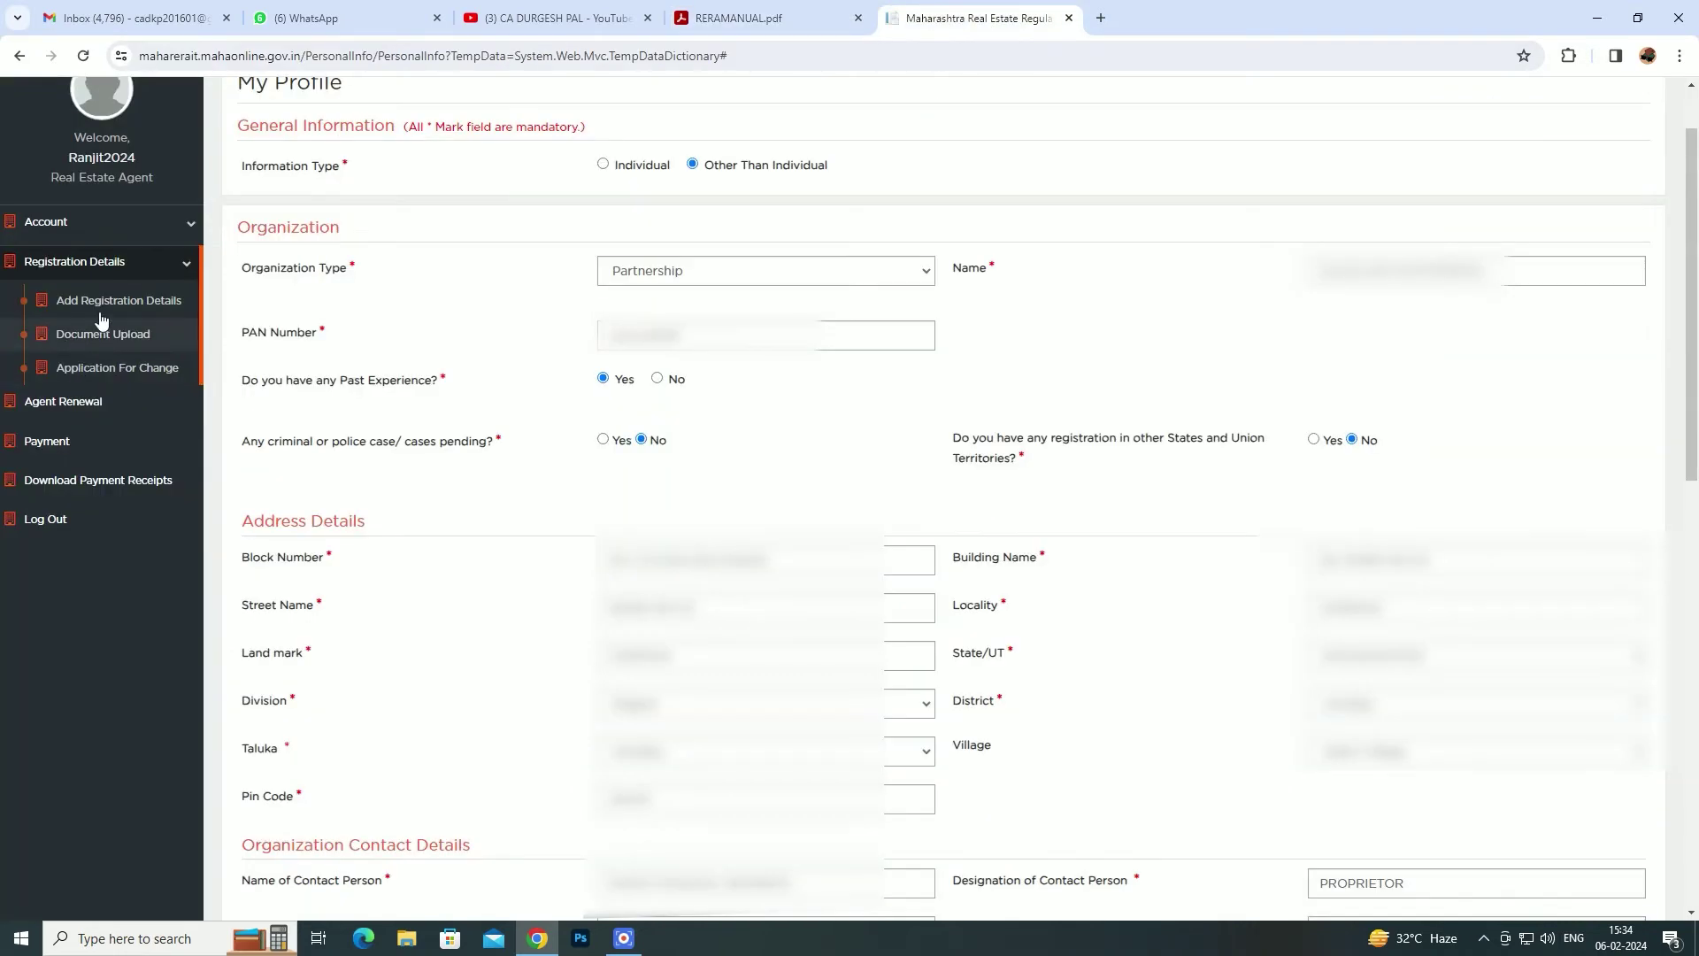
pyautogui.click(191, 223)
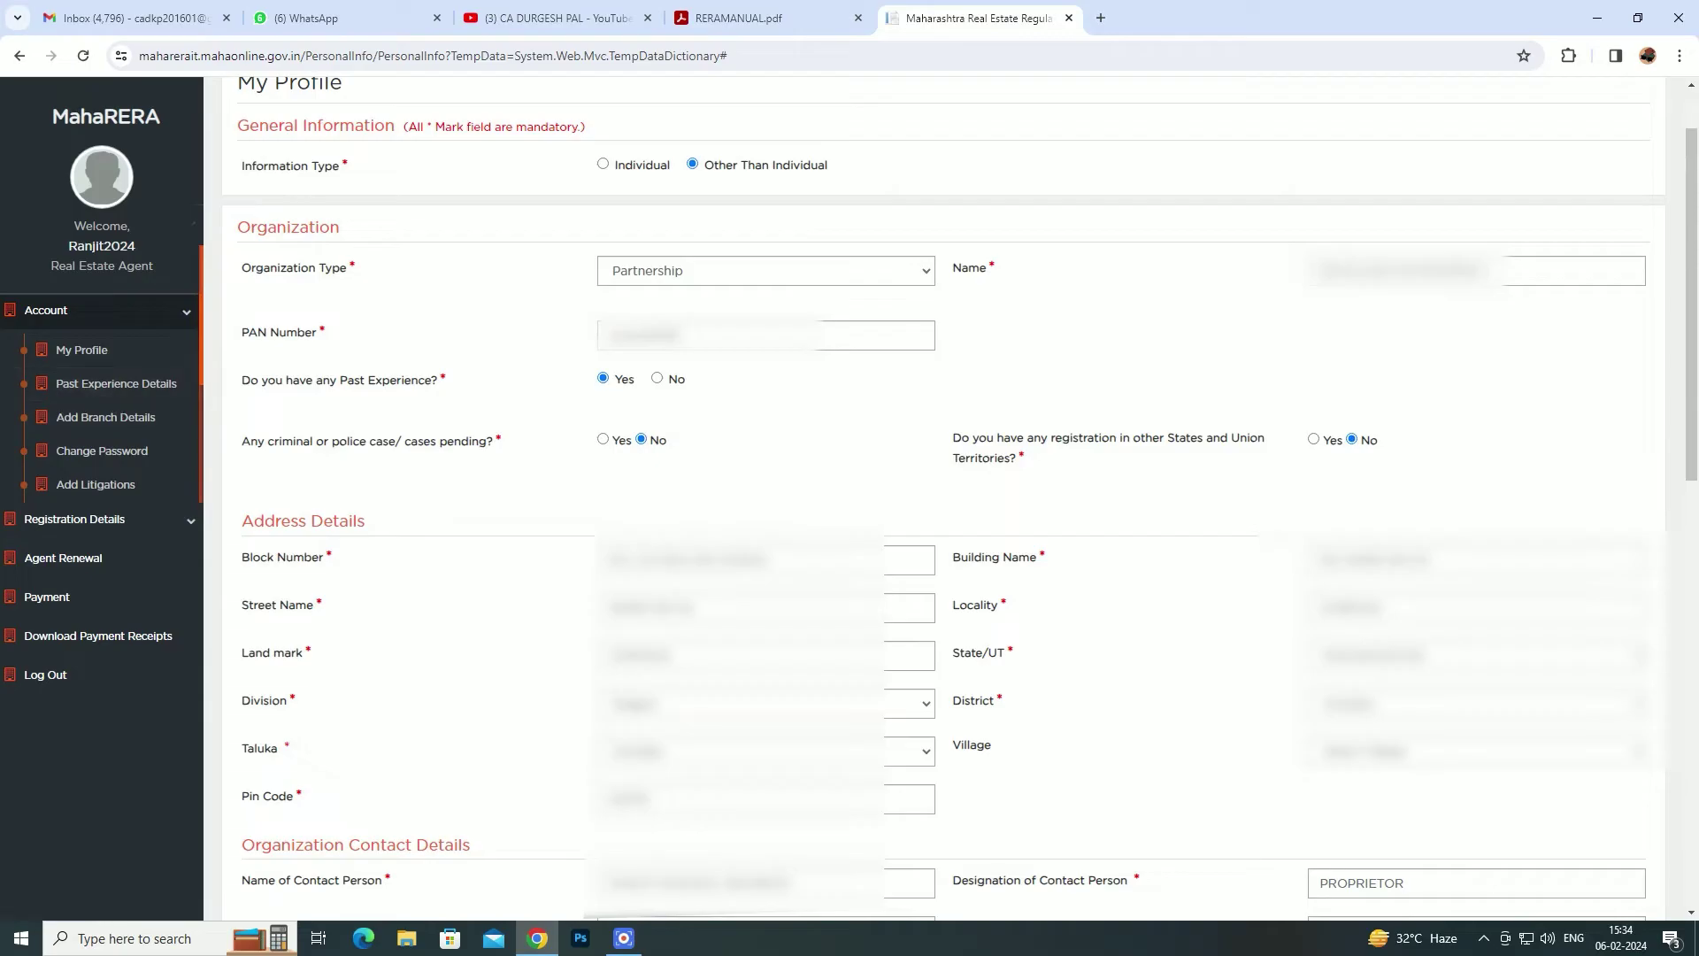
pyautogui.hotkey('ctrl', 'shift', 'Tab')
pyautogui.scroll(-1, 868, 609)
pyautogui.scroll(-10, 868, 609)
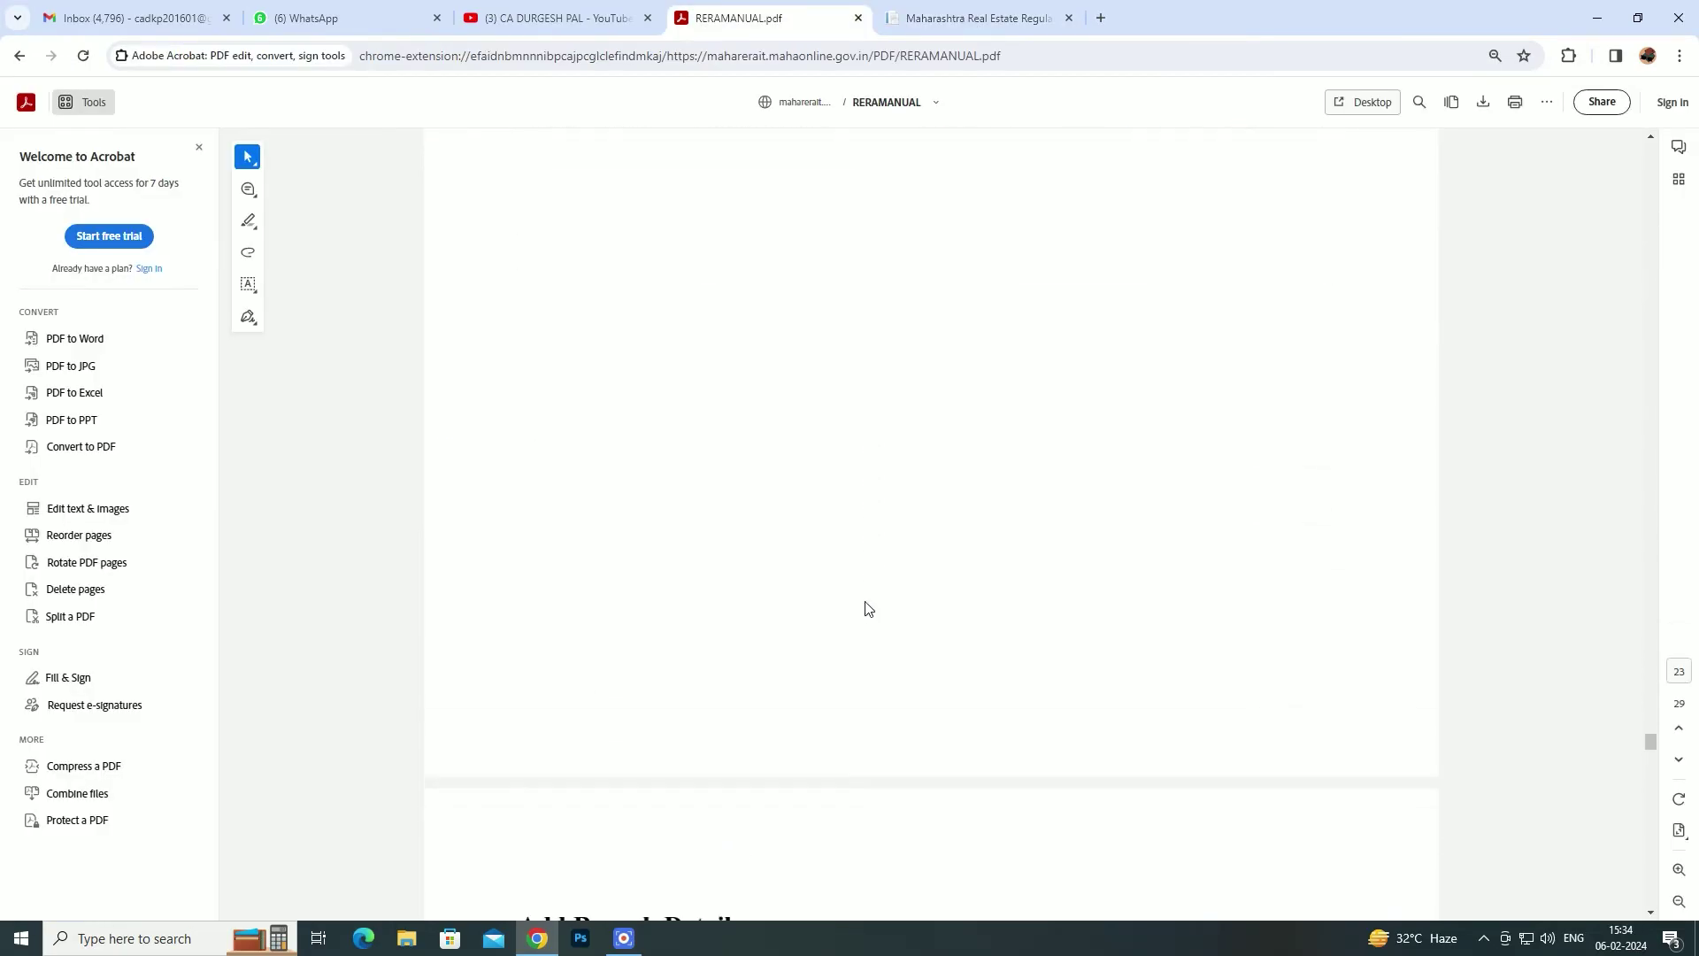
pyautogui.scroll(-2, 868, 608)
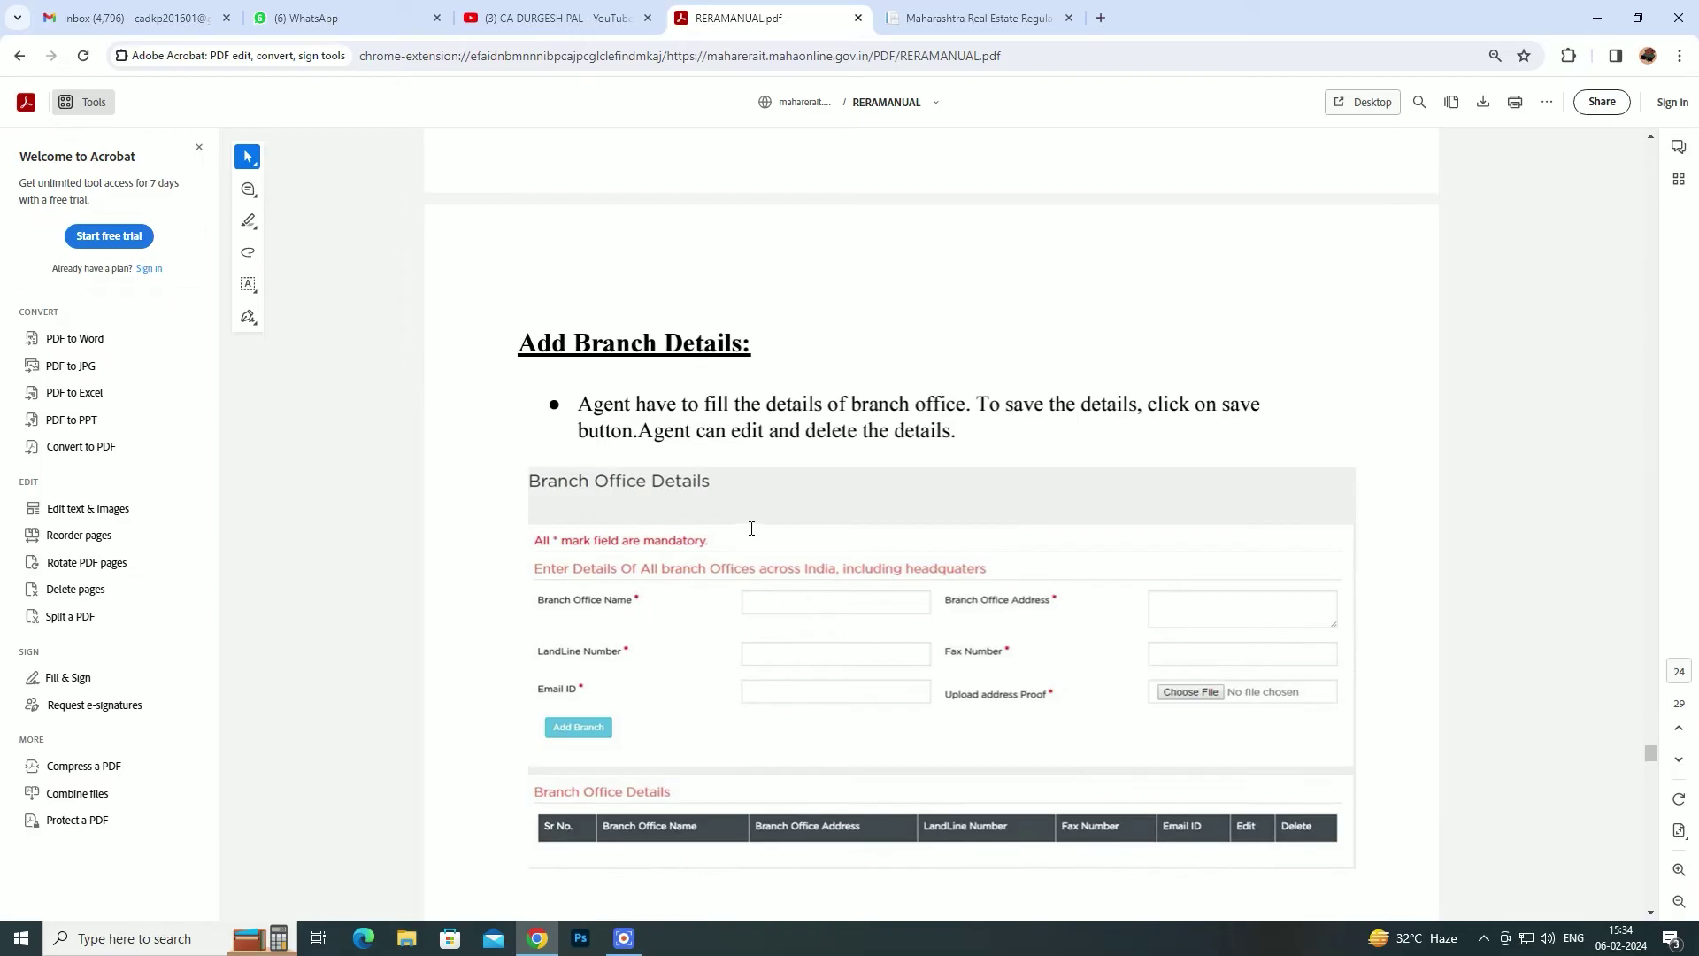
pyautogui.scroll(-1, 752, 528)
pyautogui.click(1001, 12)
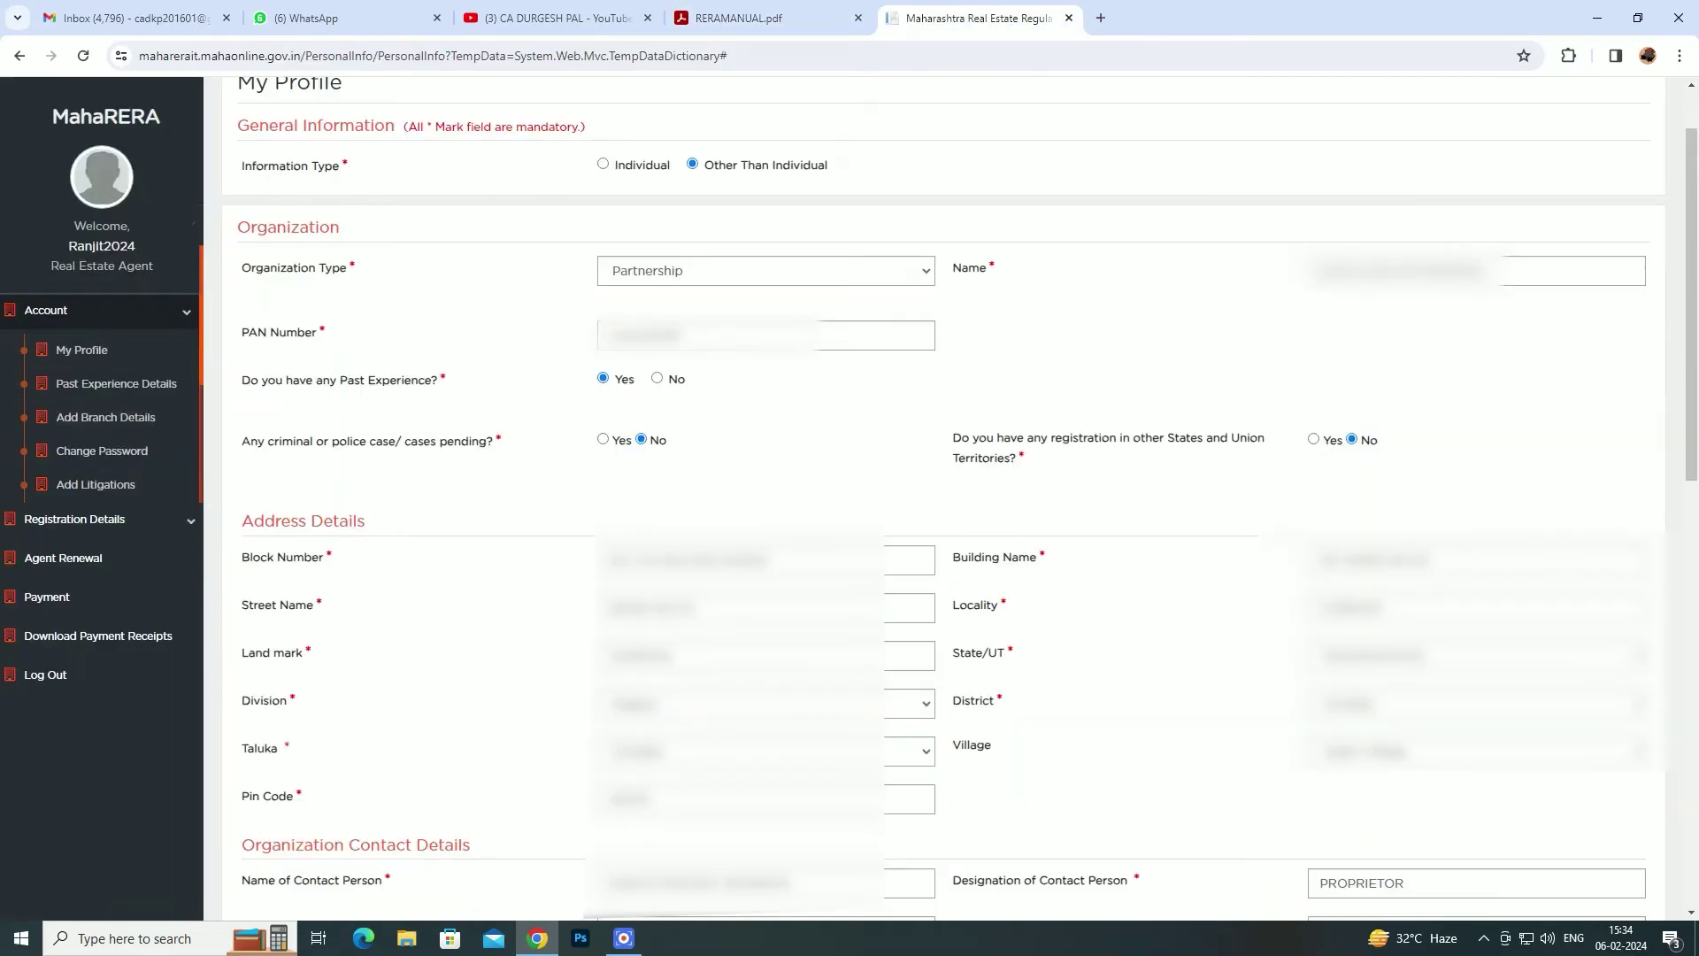
pyautogui.click(765, 18)
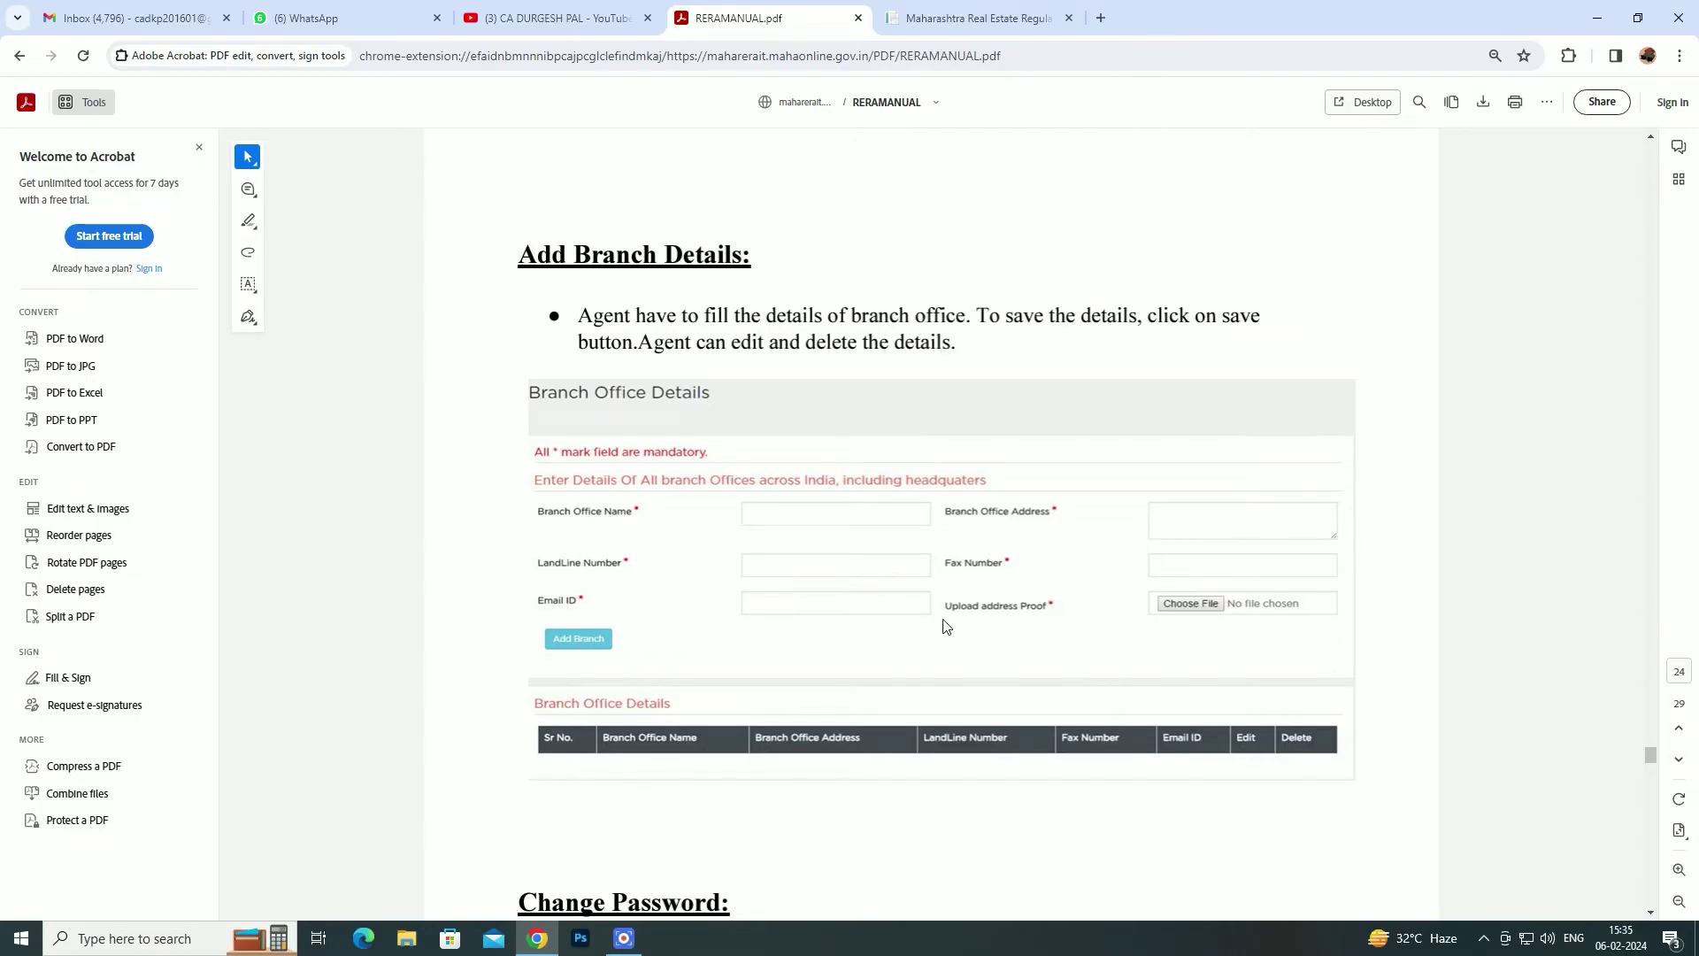
# - Compare the portal with the manual's Change Password and Add Litigations pages
pyautogui.click(974, 18)
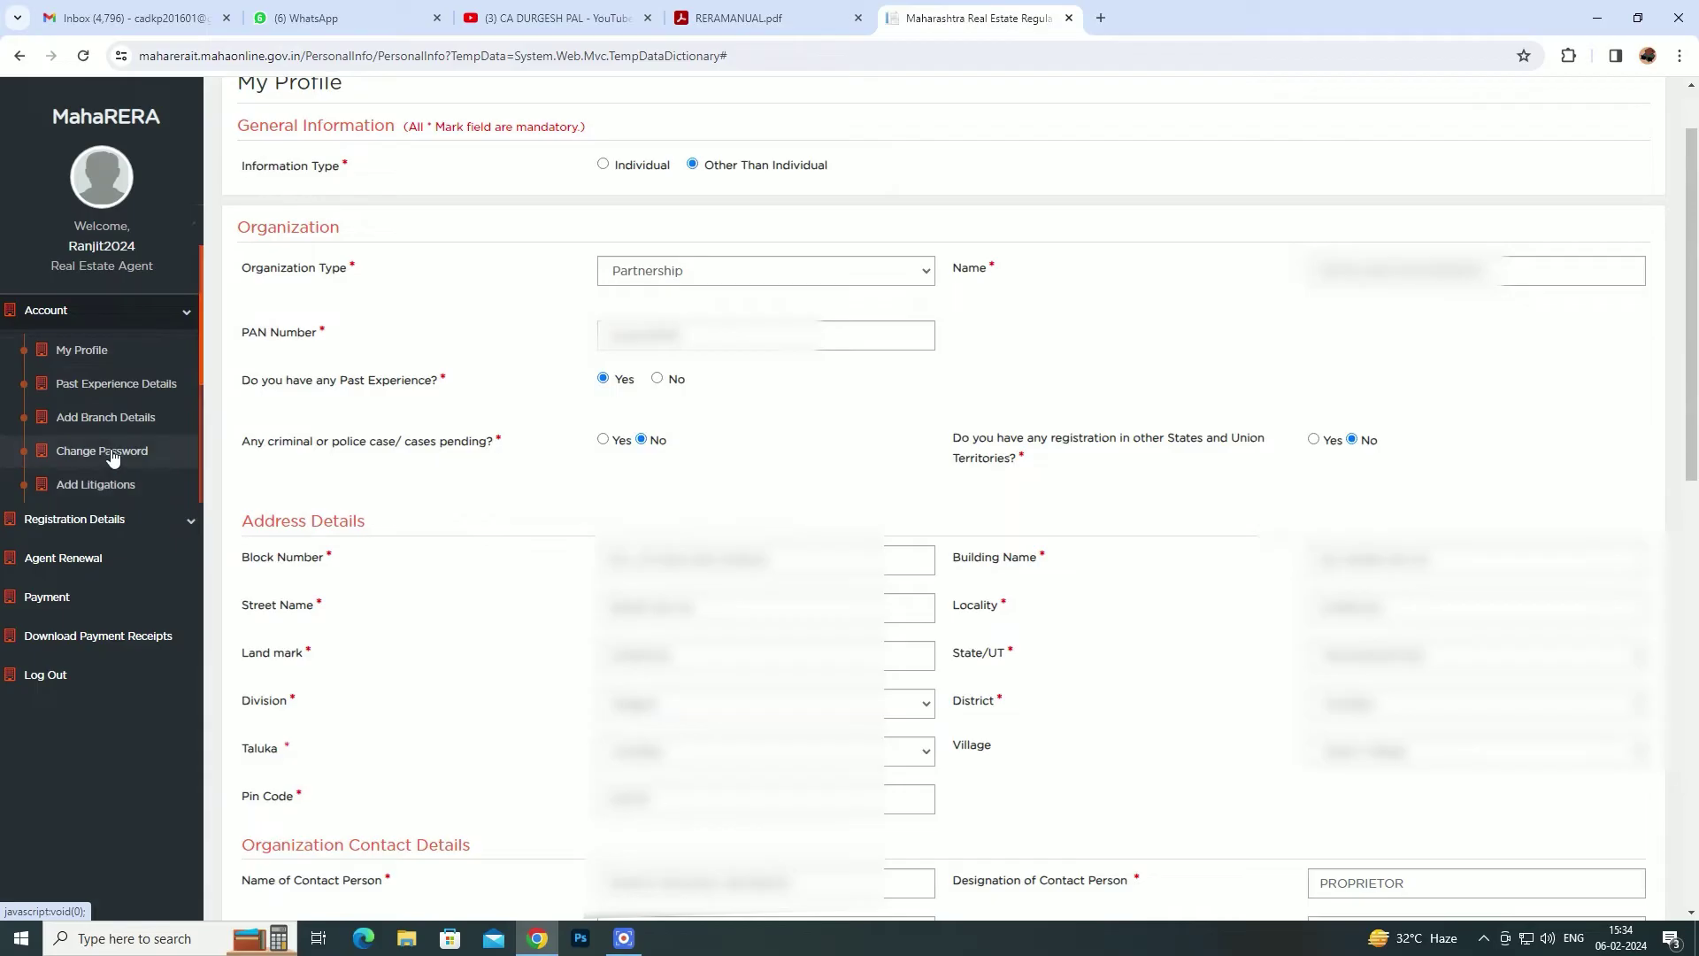
pyautogui.click(751, 18)
pyautogui.scroll(-6, 911, 558)
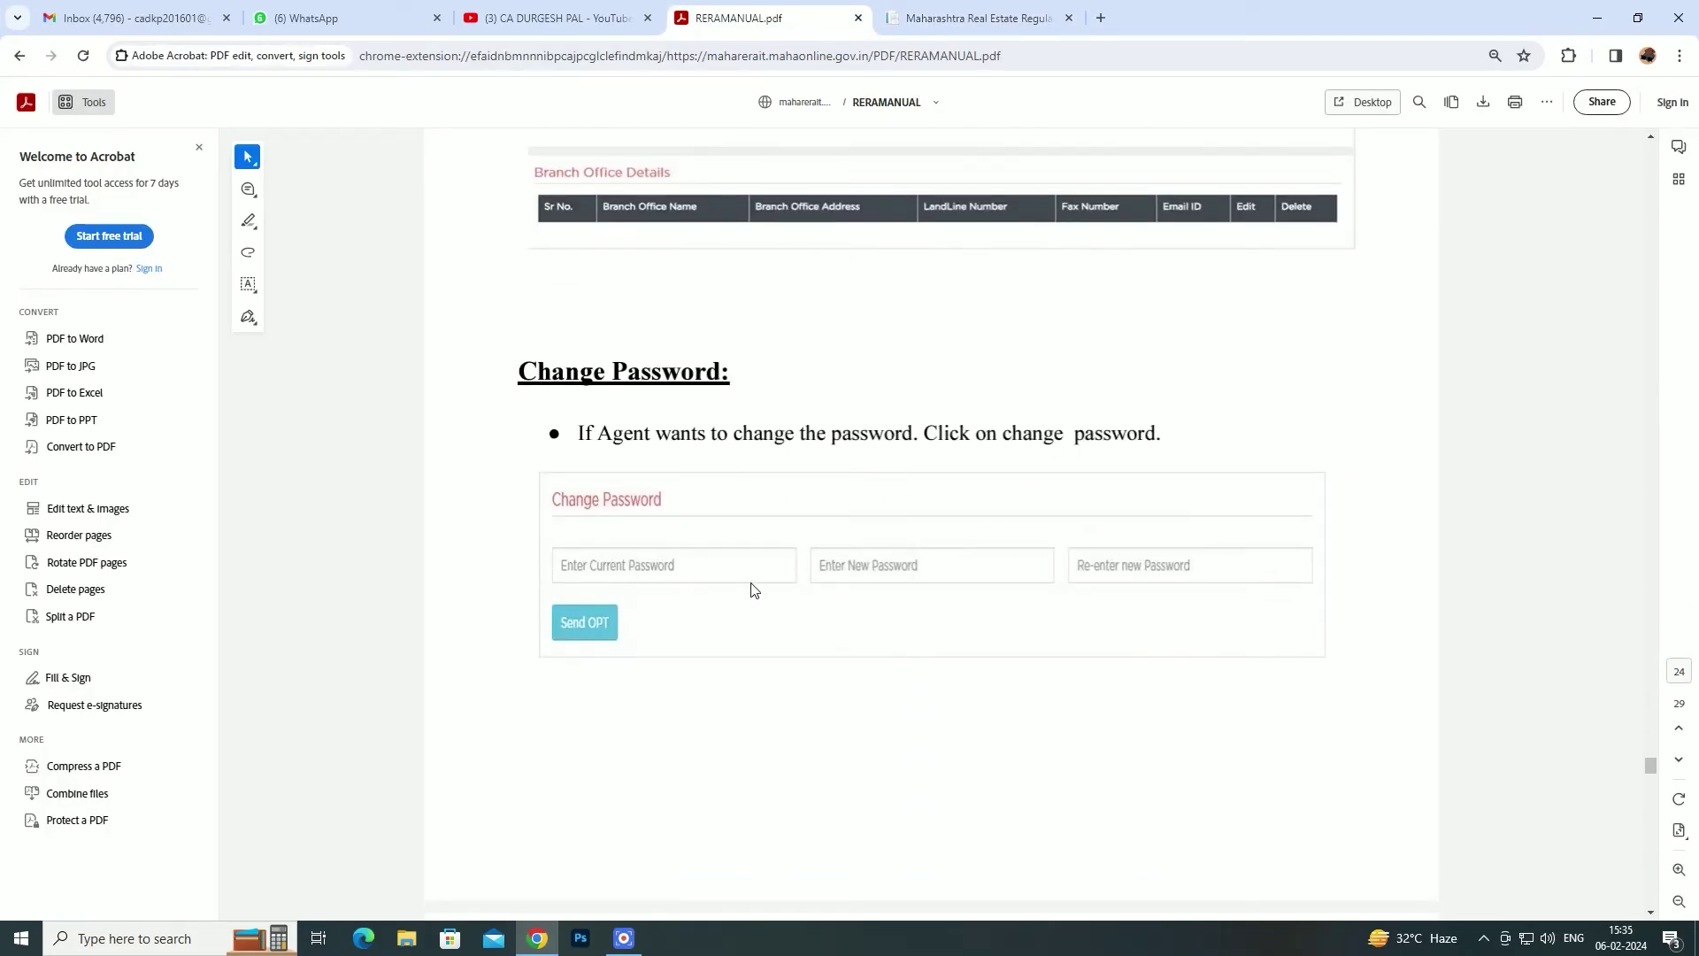
pyautogui.scroll(-8, 753, 589)
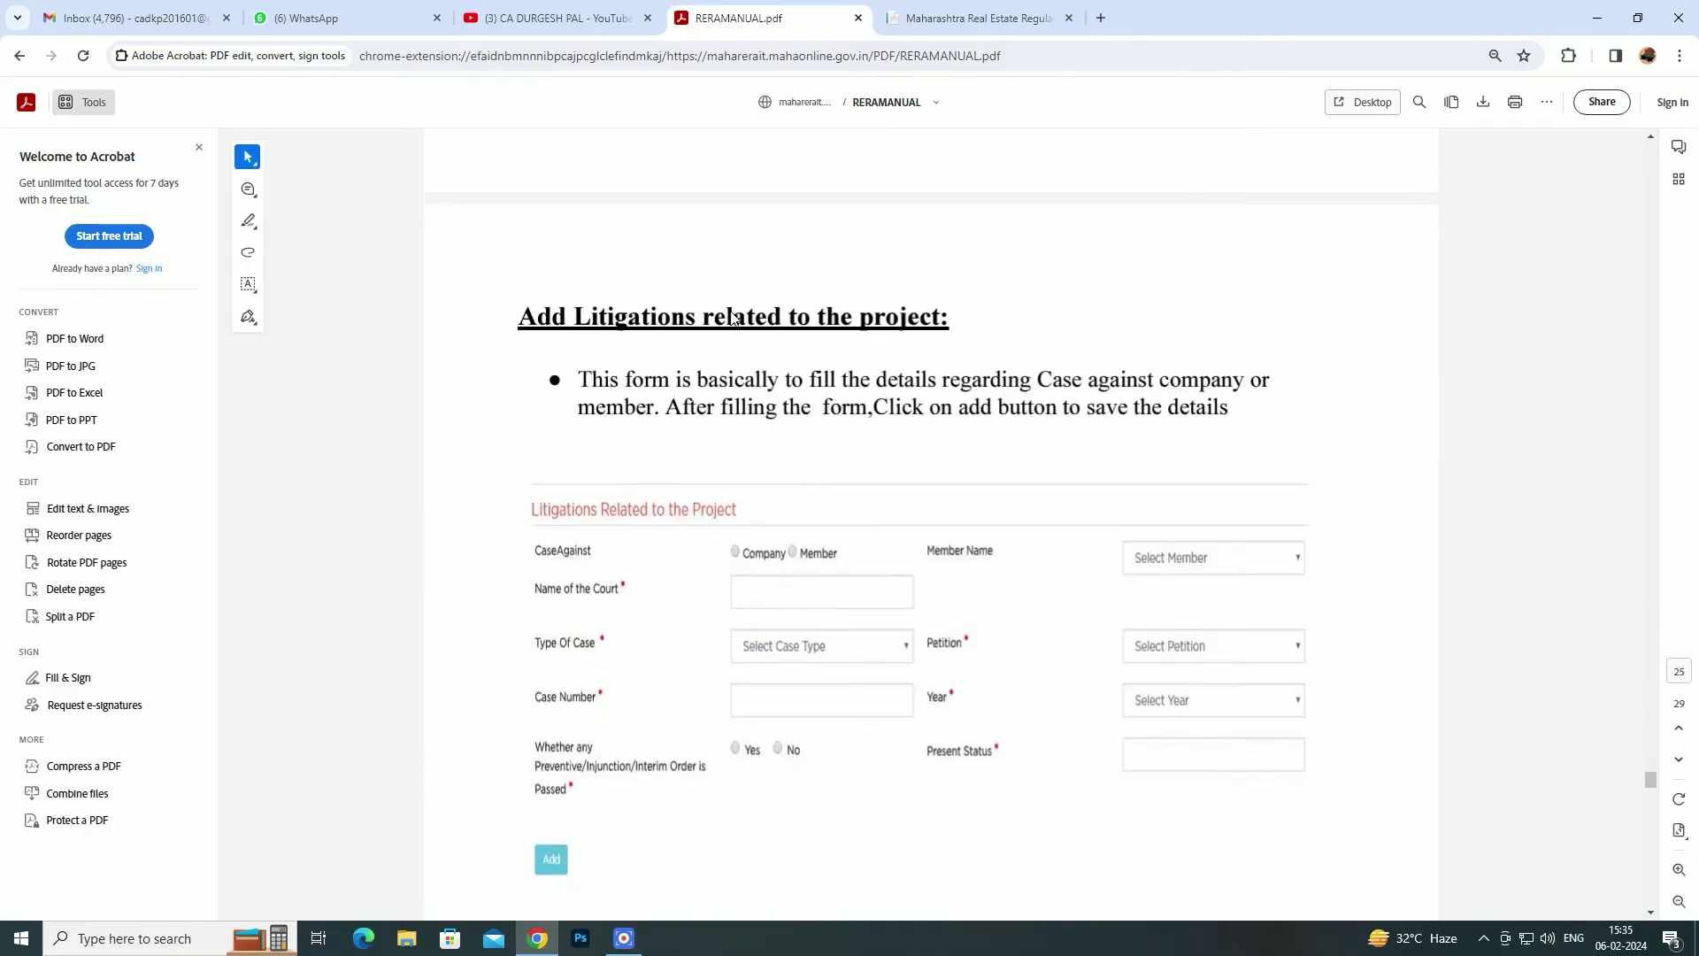
pyautogui.click(942, 19)
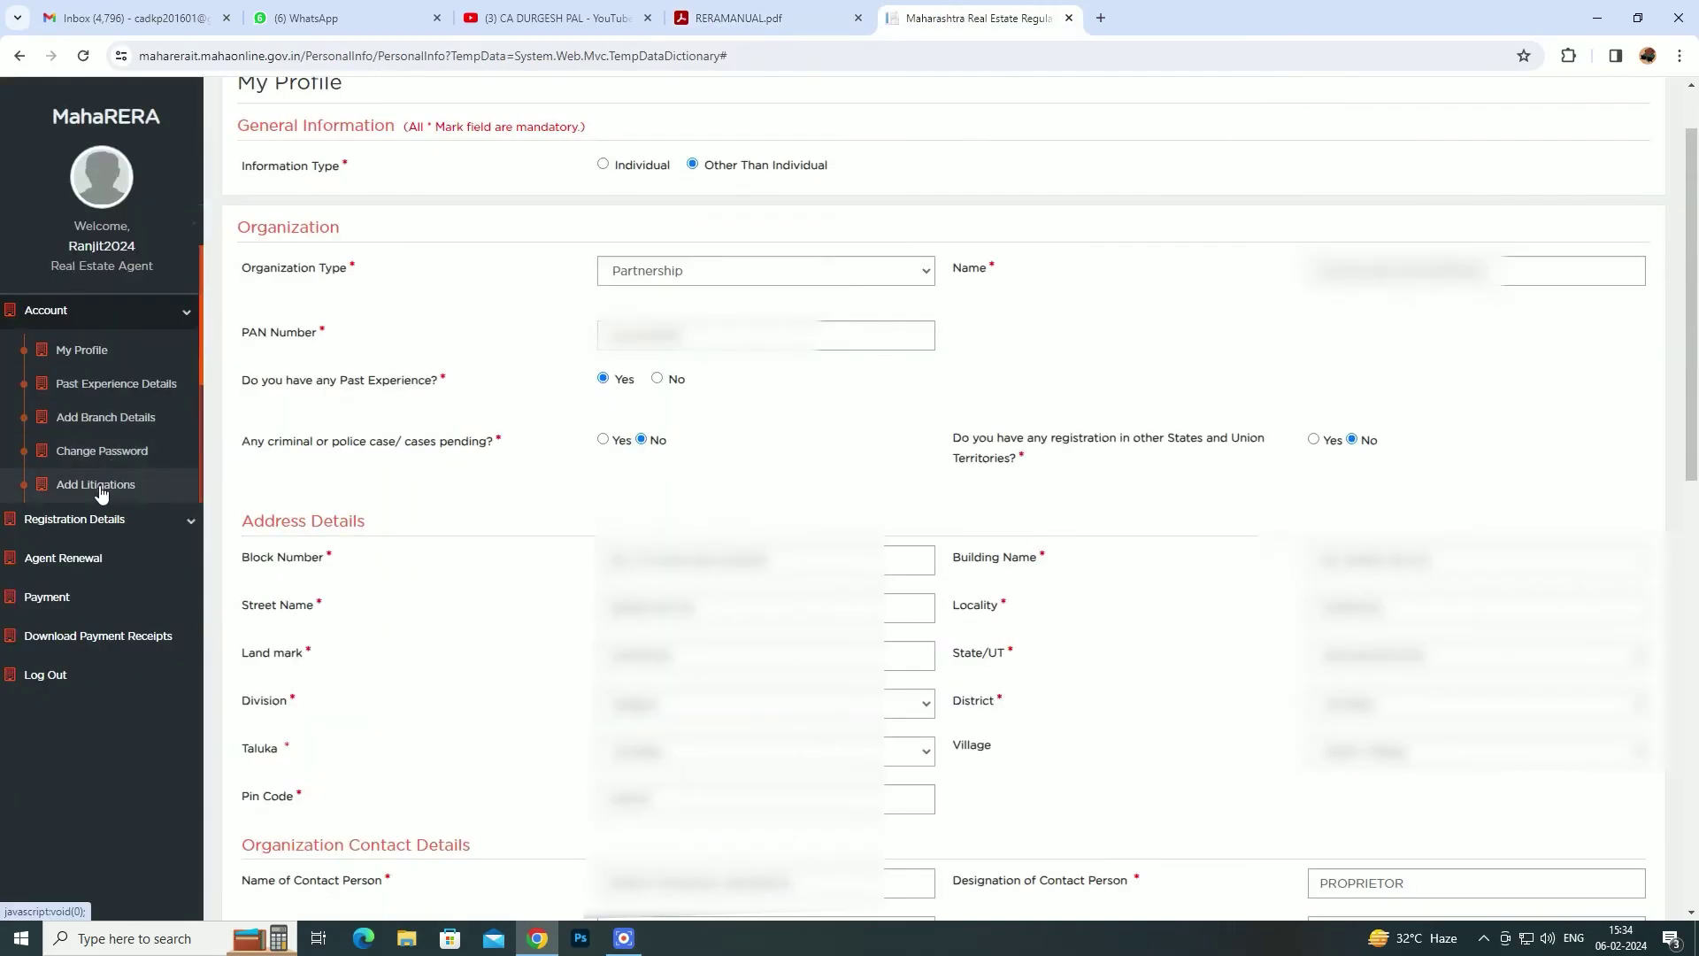
pyautogui.click(768, 18)
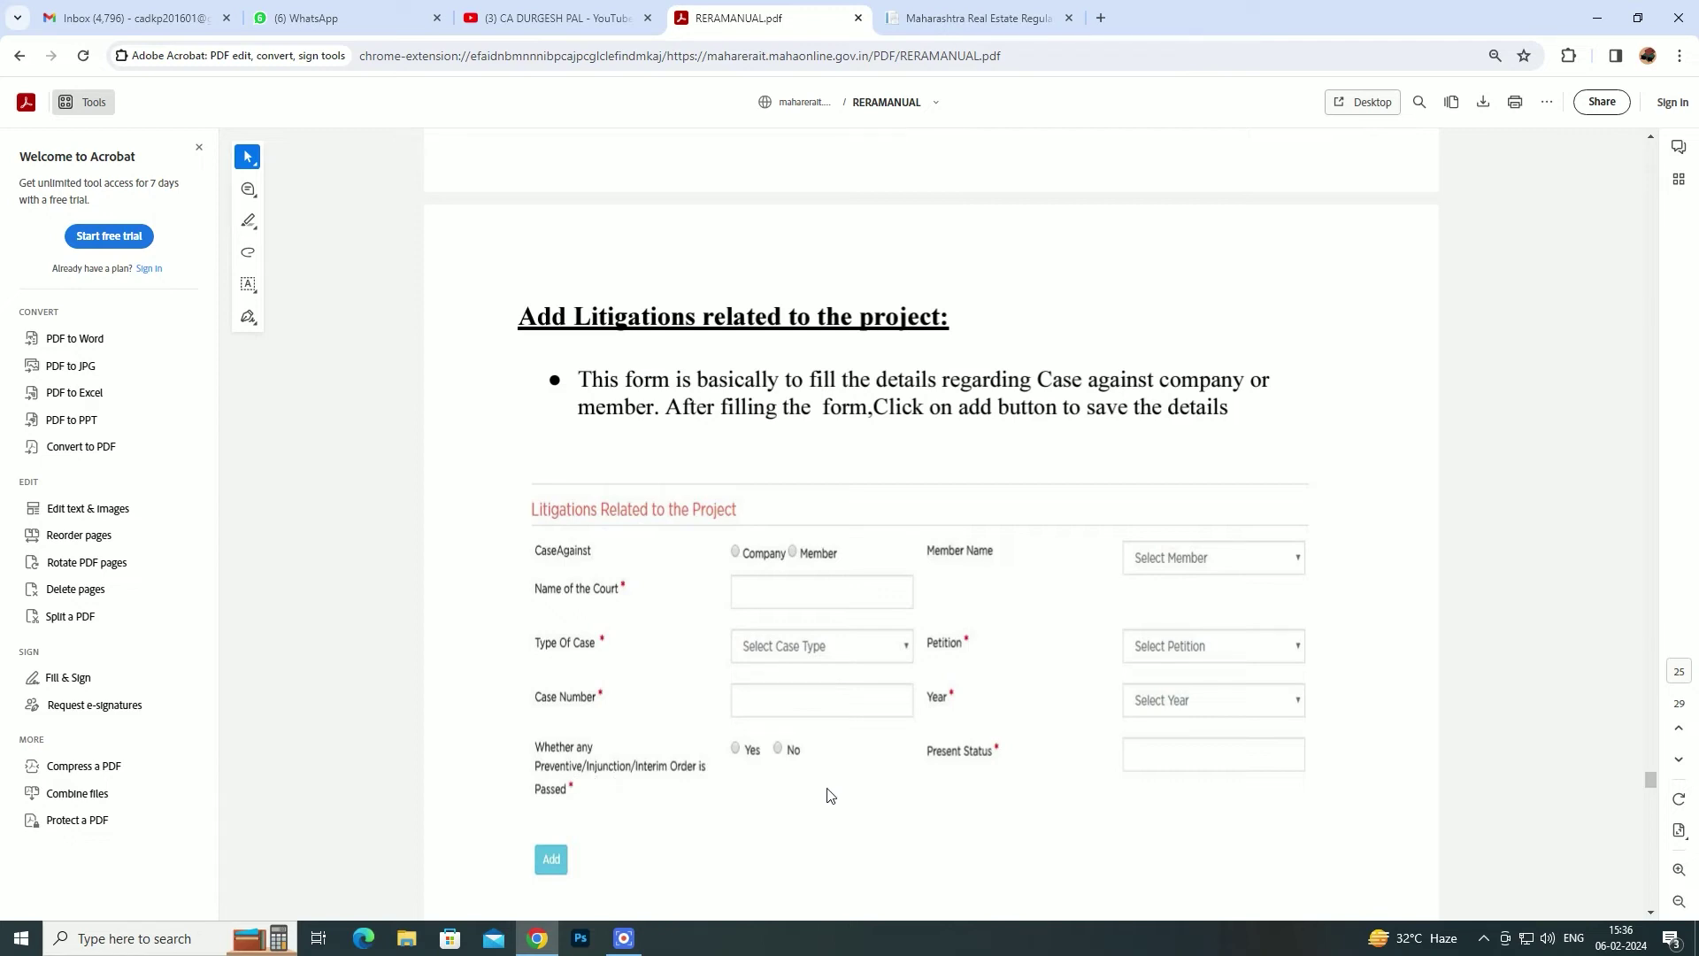
# - Scroll the manual on to the 'B)Registration Details' section
pyautogui.scroll(-1, 867, 748)
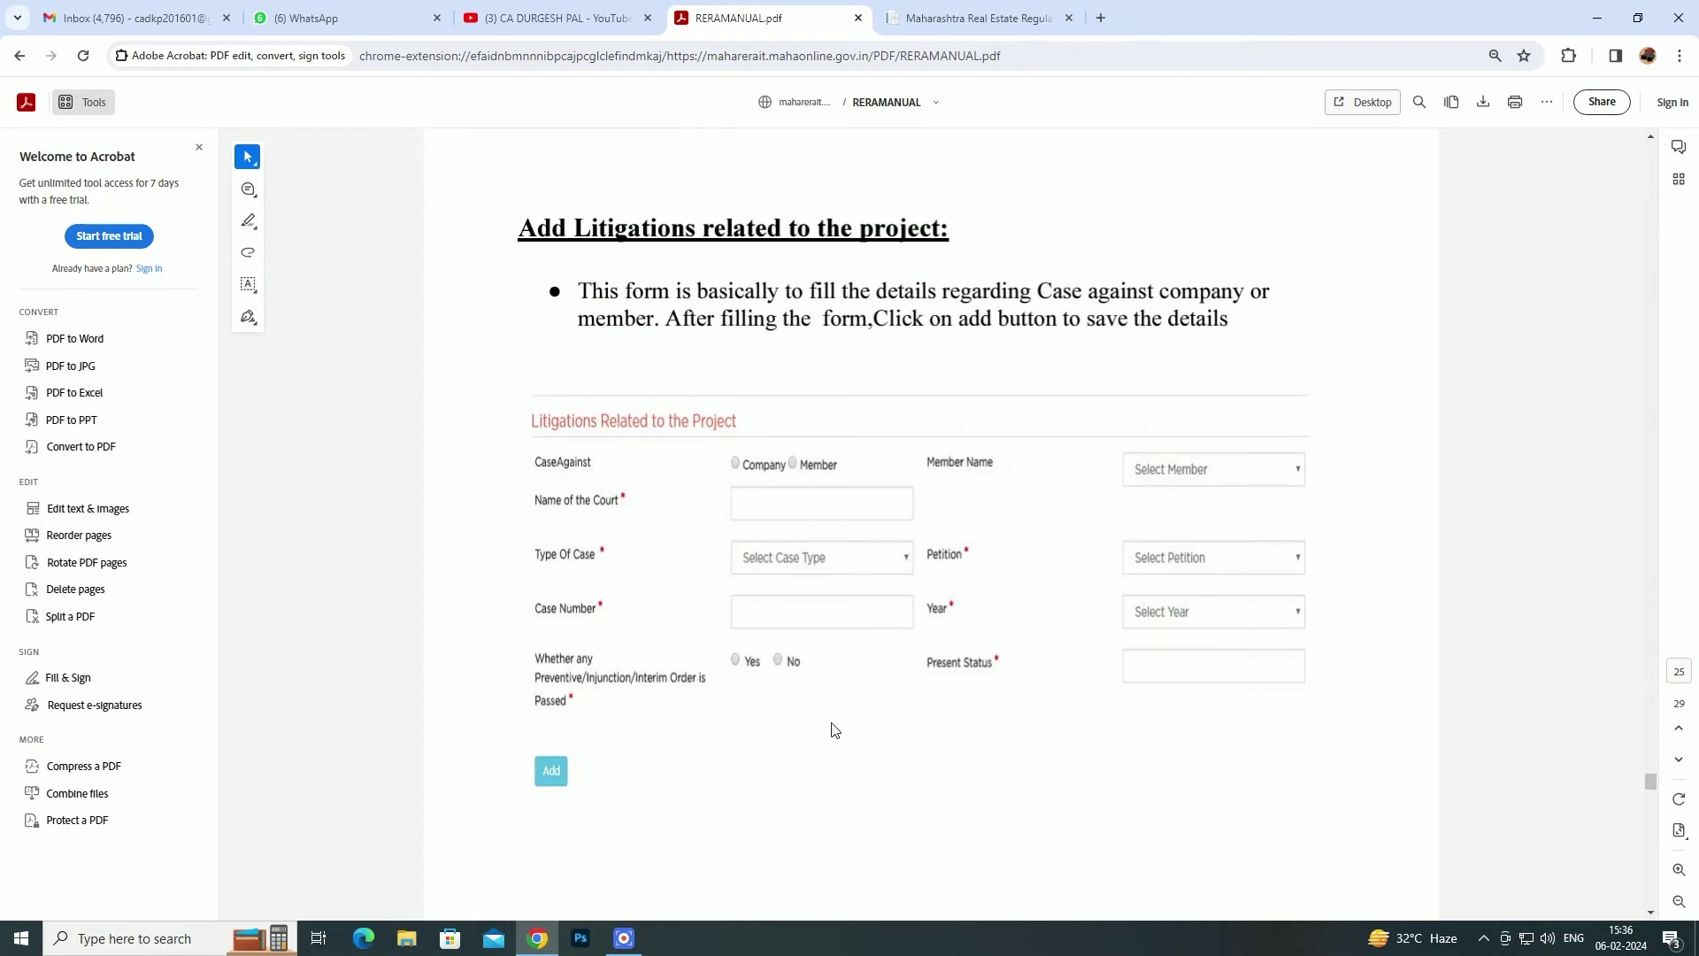
pyautogui.scroll(-3, 828, 722)
pyautogui.scroll(2, 793, 672)
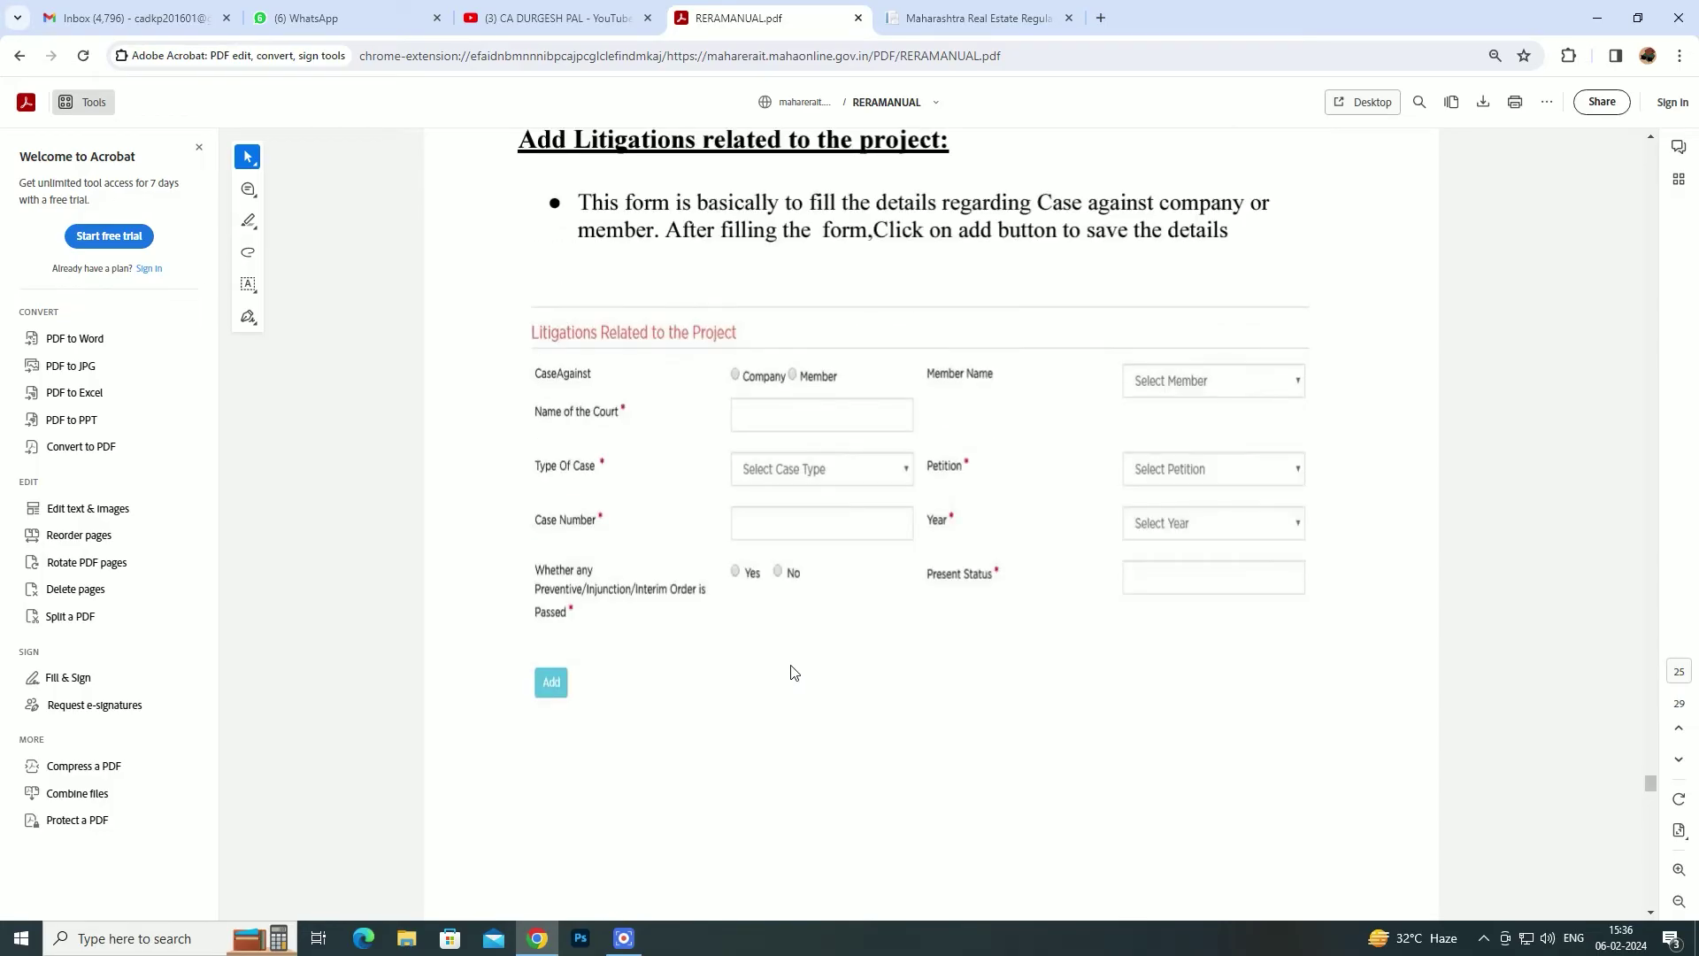
pyautogui.scroll(1, 793, 672)
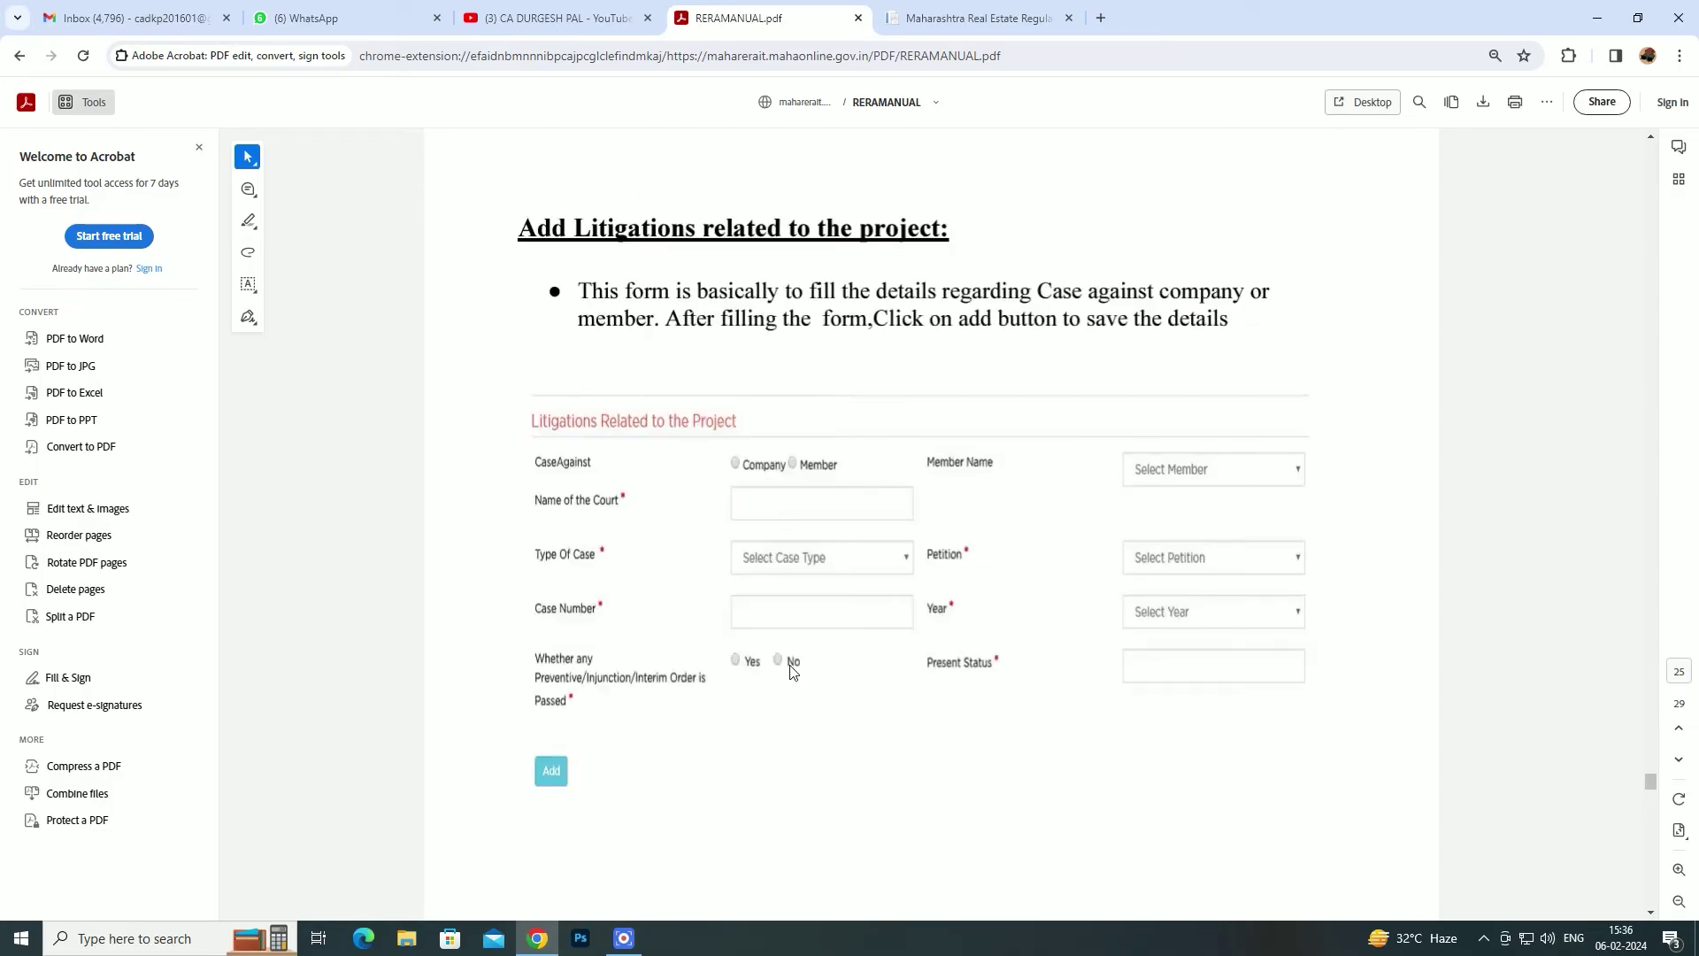
pyautogui.scroll(-1, 792, 671)
pyautogui.scroll(-10, 792, 672)
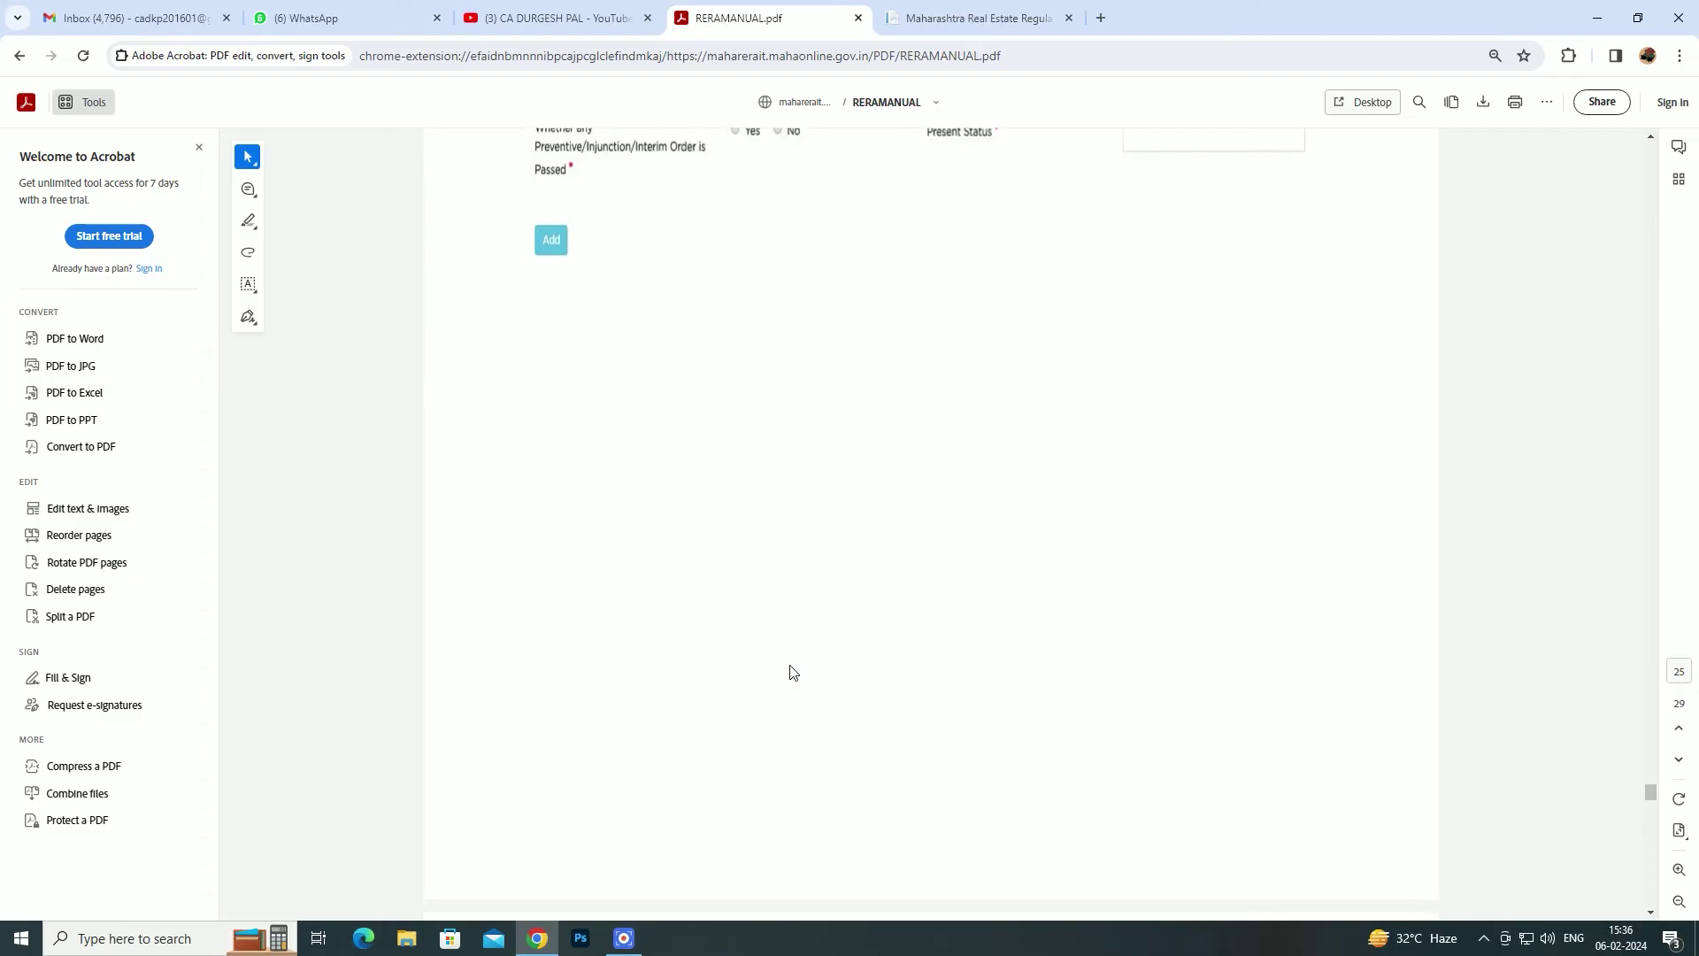
pyautogui.scroll(-1, 792, 672)
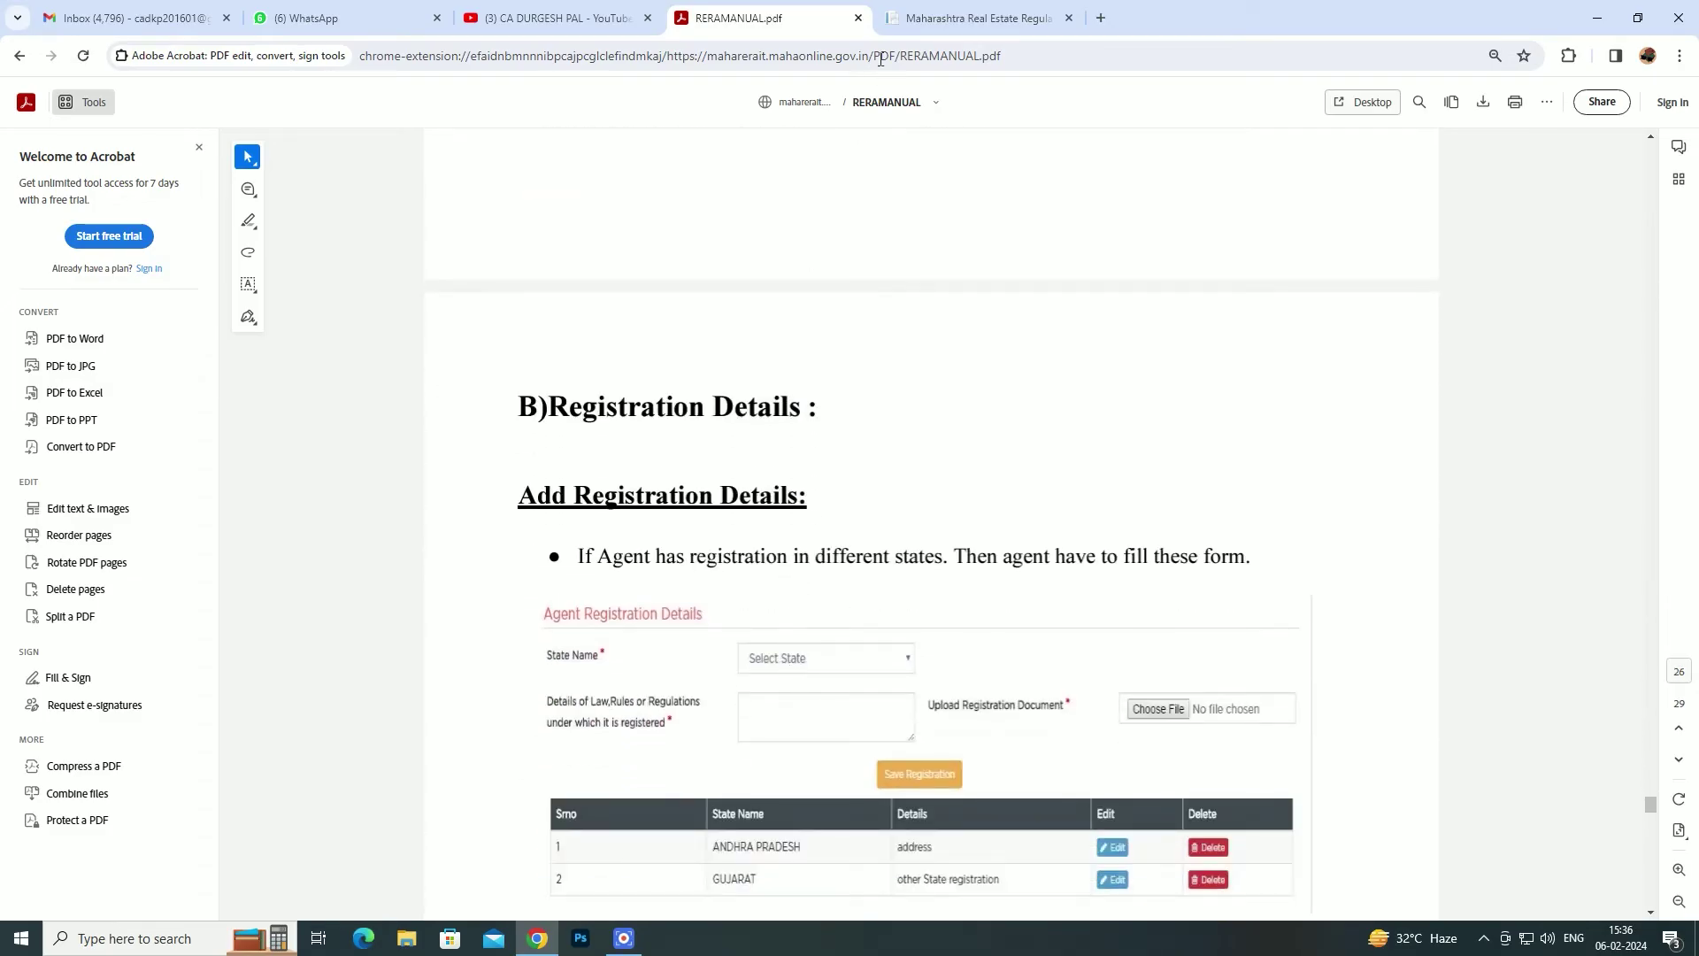
# - Expand Registration Details in the MahaRERA sidebar, then scroll the manual's Add Registration Details example
pyautogui.click(969, 18)
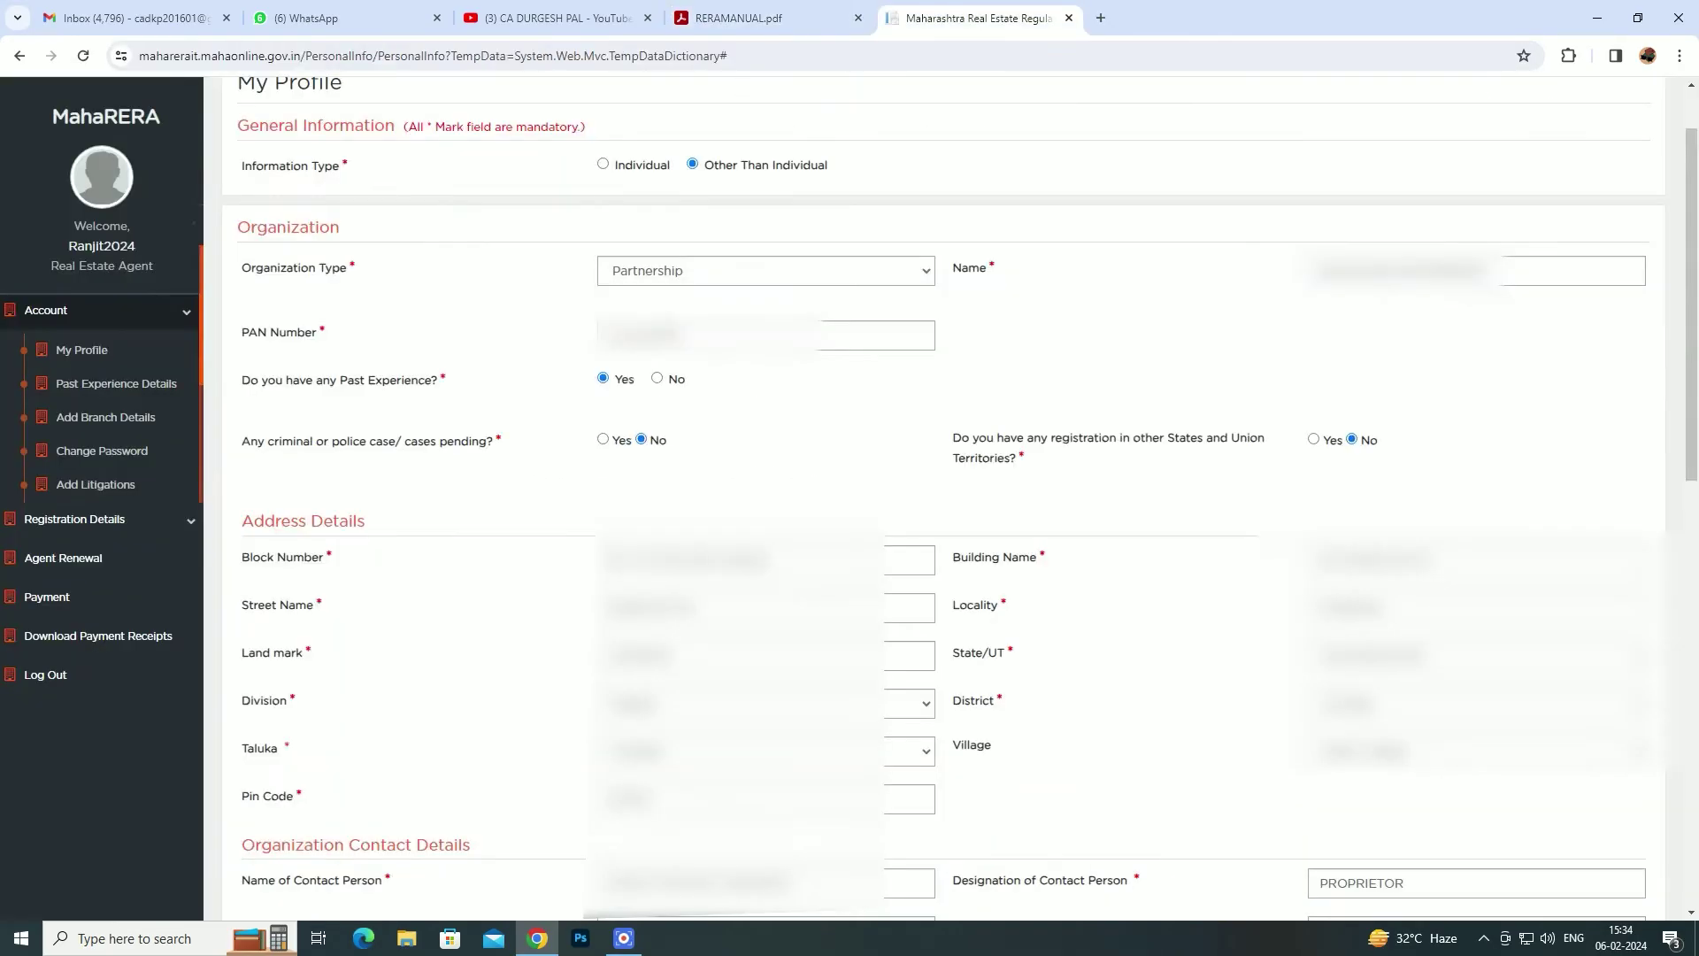
pyautogui.click(185, 523)
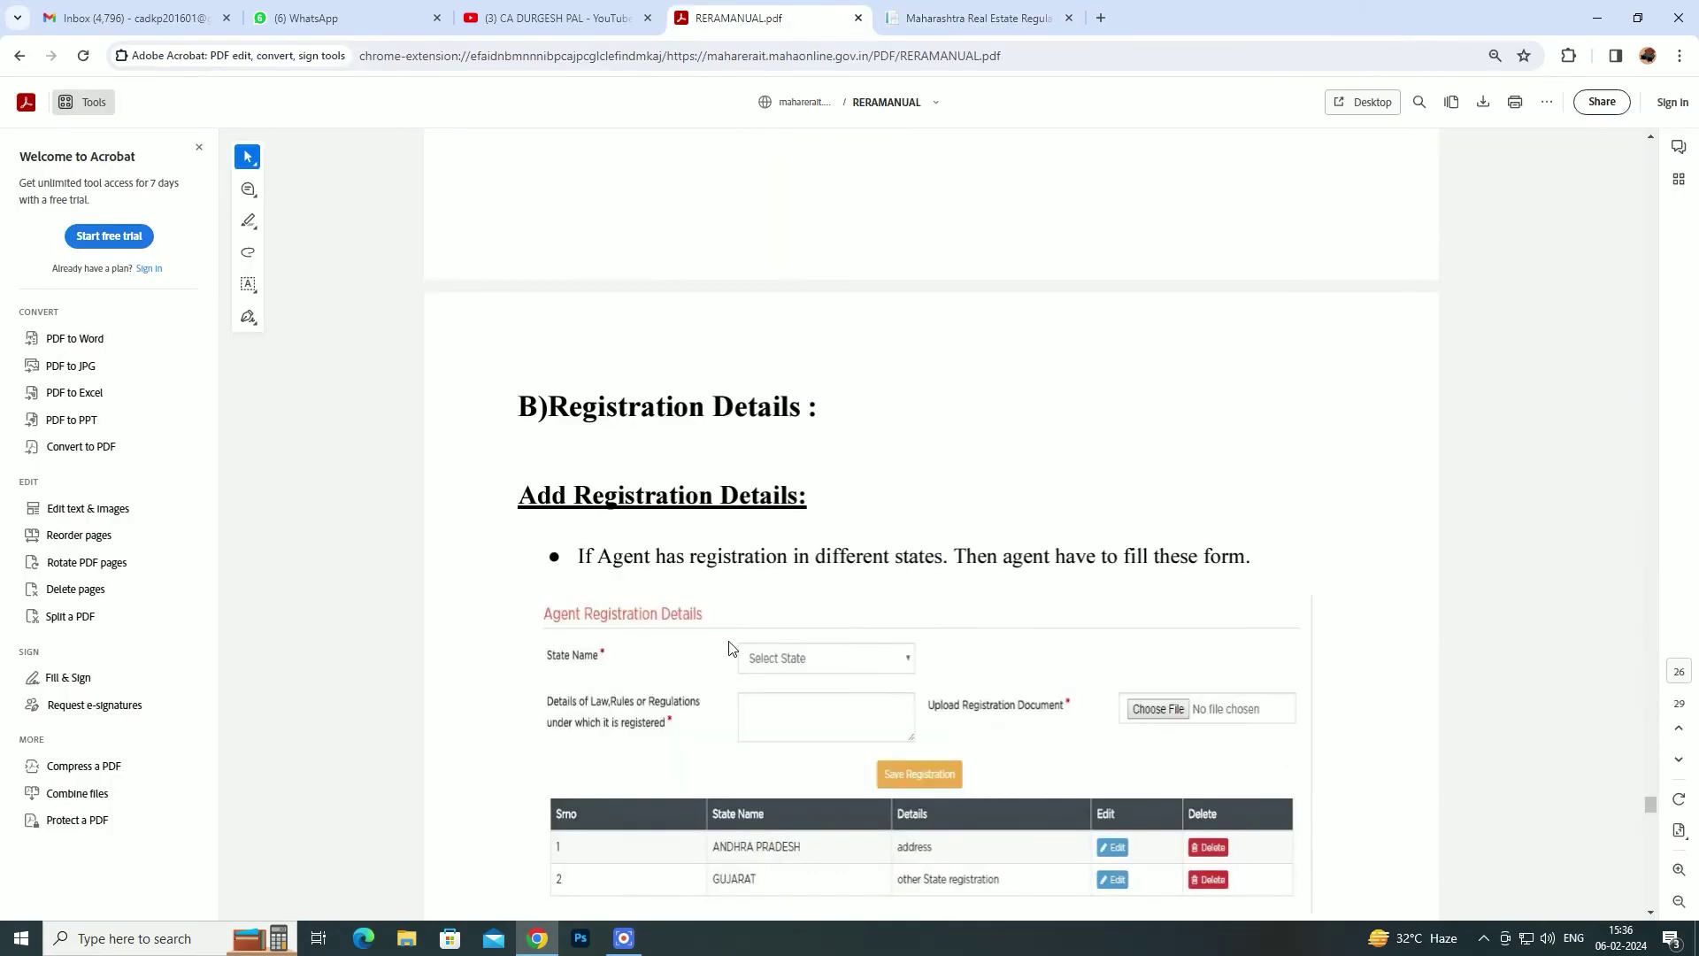
pyautogui.scroll(-2, 731, 647)
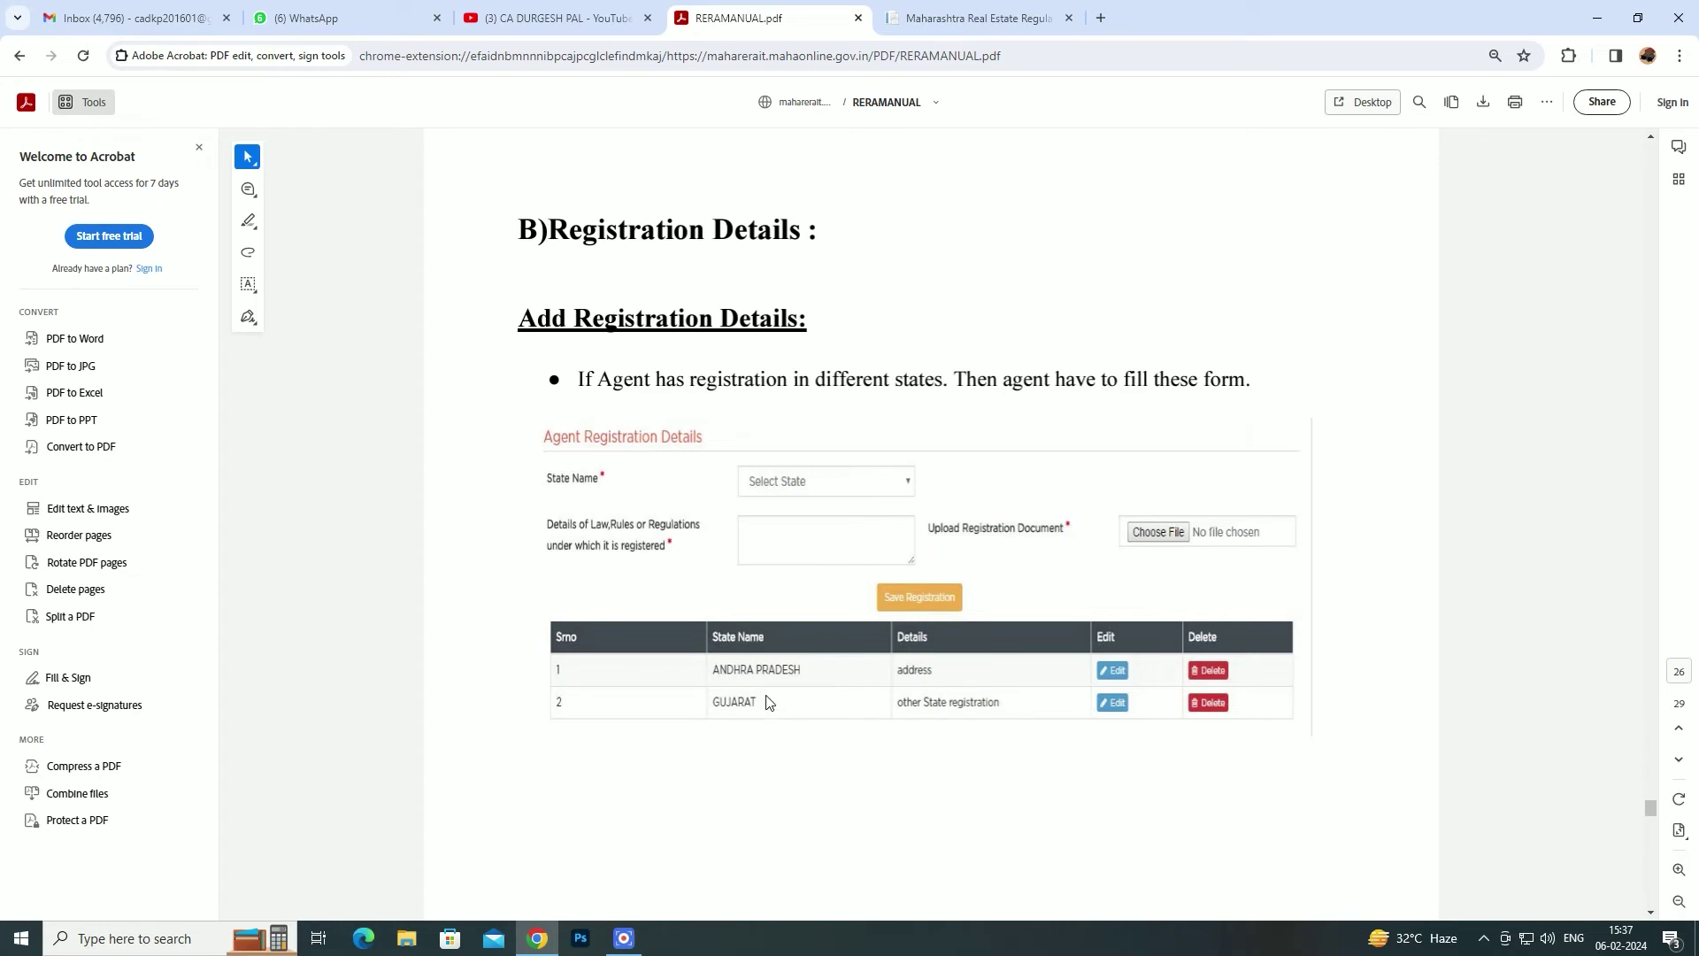
# - Scroll the manual down to page 27's Document Upload section and its nine-row documents table
pyautogui.scroll(-4, 769, 703)
pyautogui.scroll(-6, 769, 704)
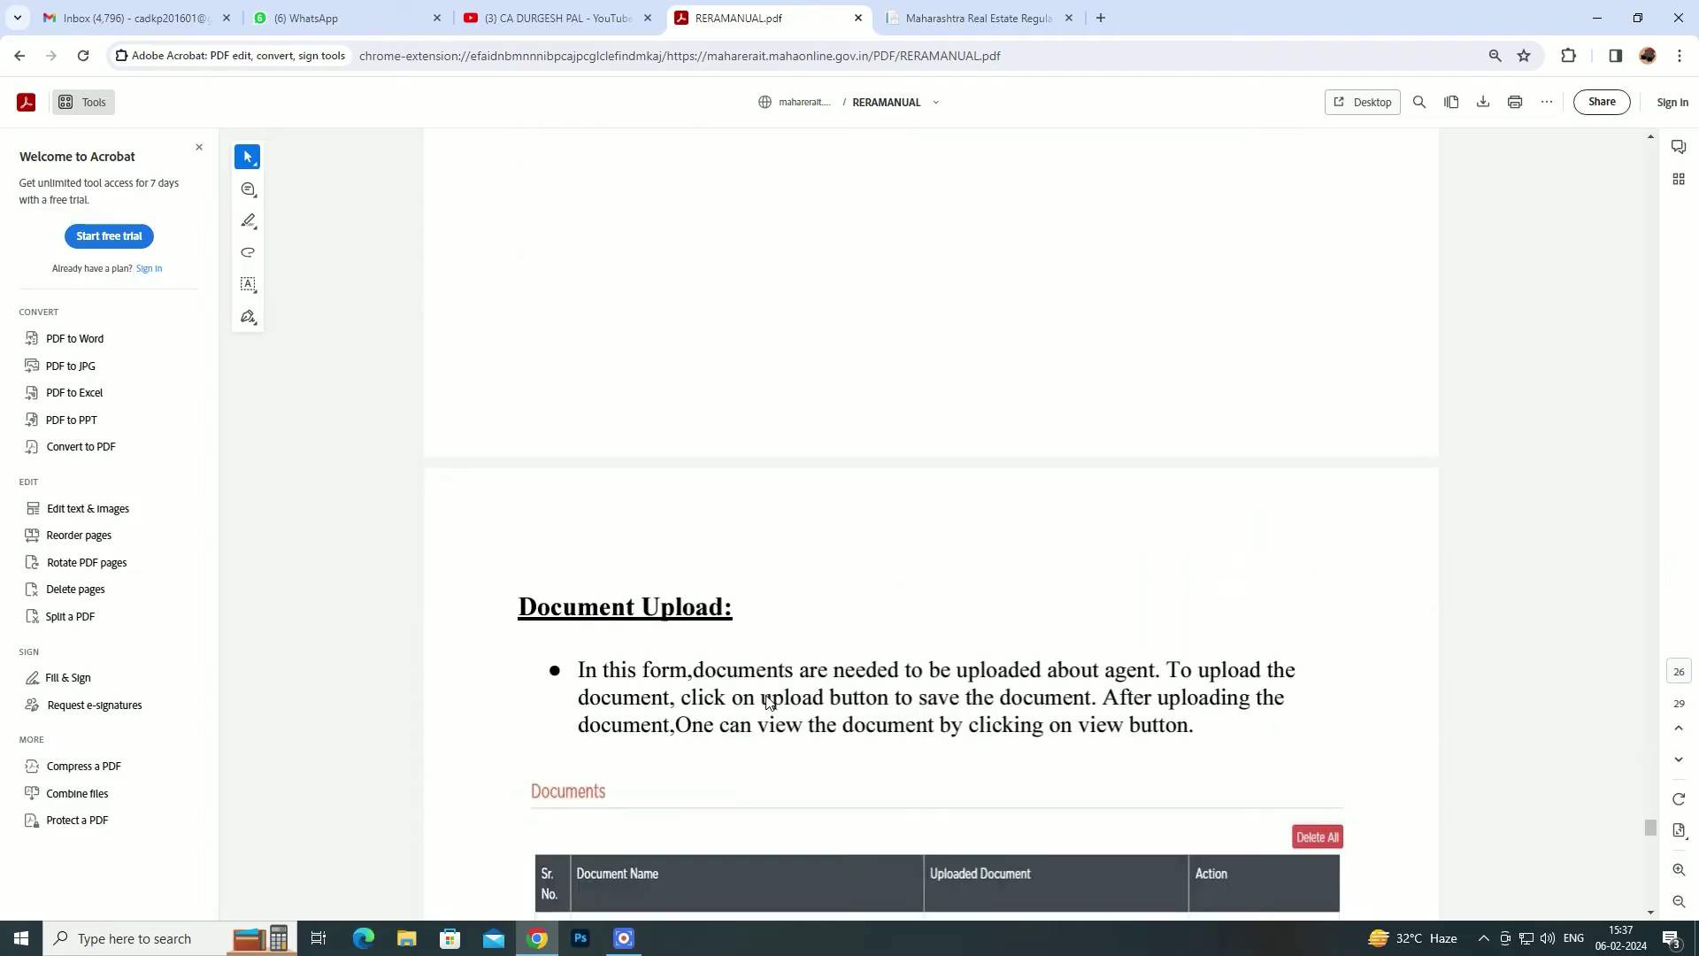
pyautogui.scroll(-1, 769, 704)
pyautogui.scroll(-1, 769, 703)
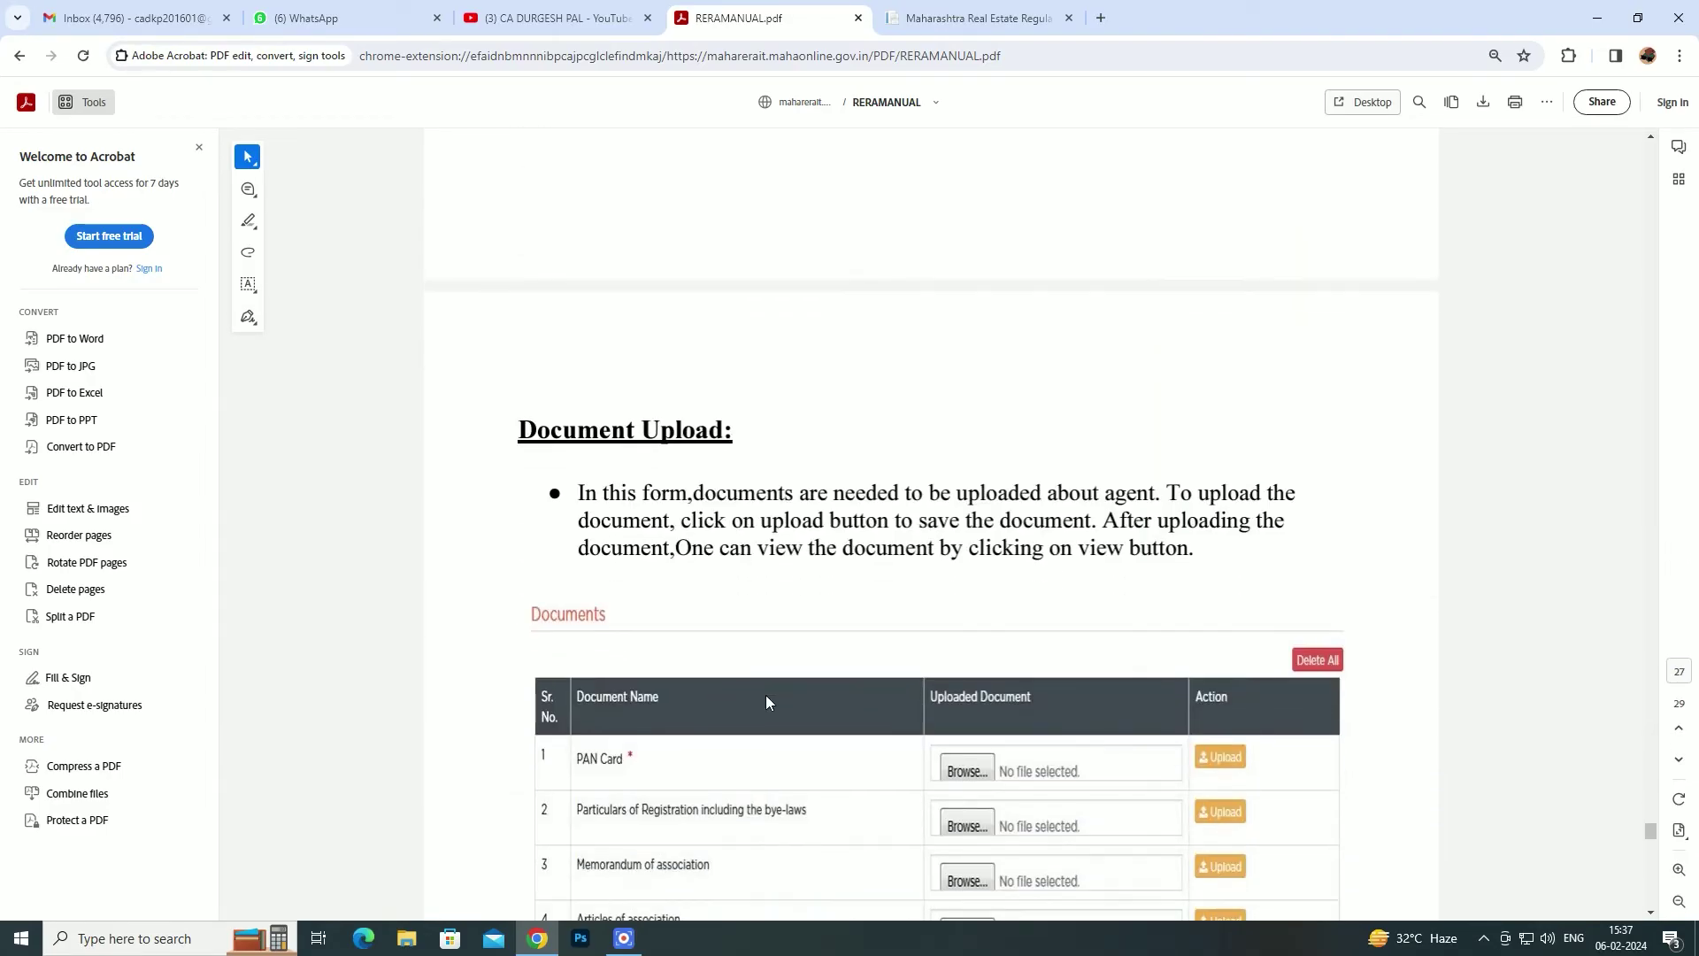
pyautogui.scroll(-3, 770, 672)
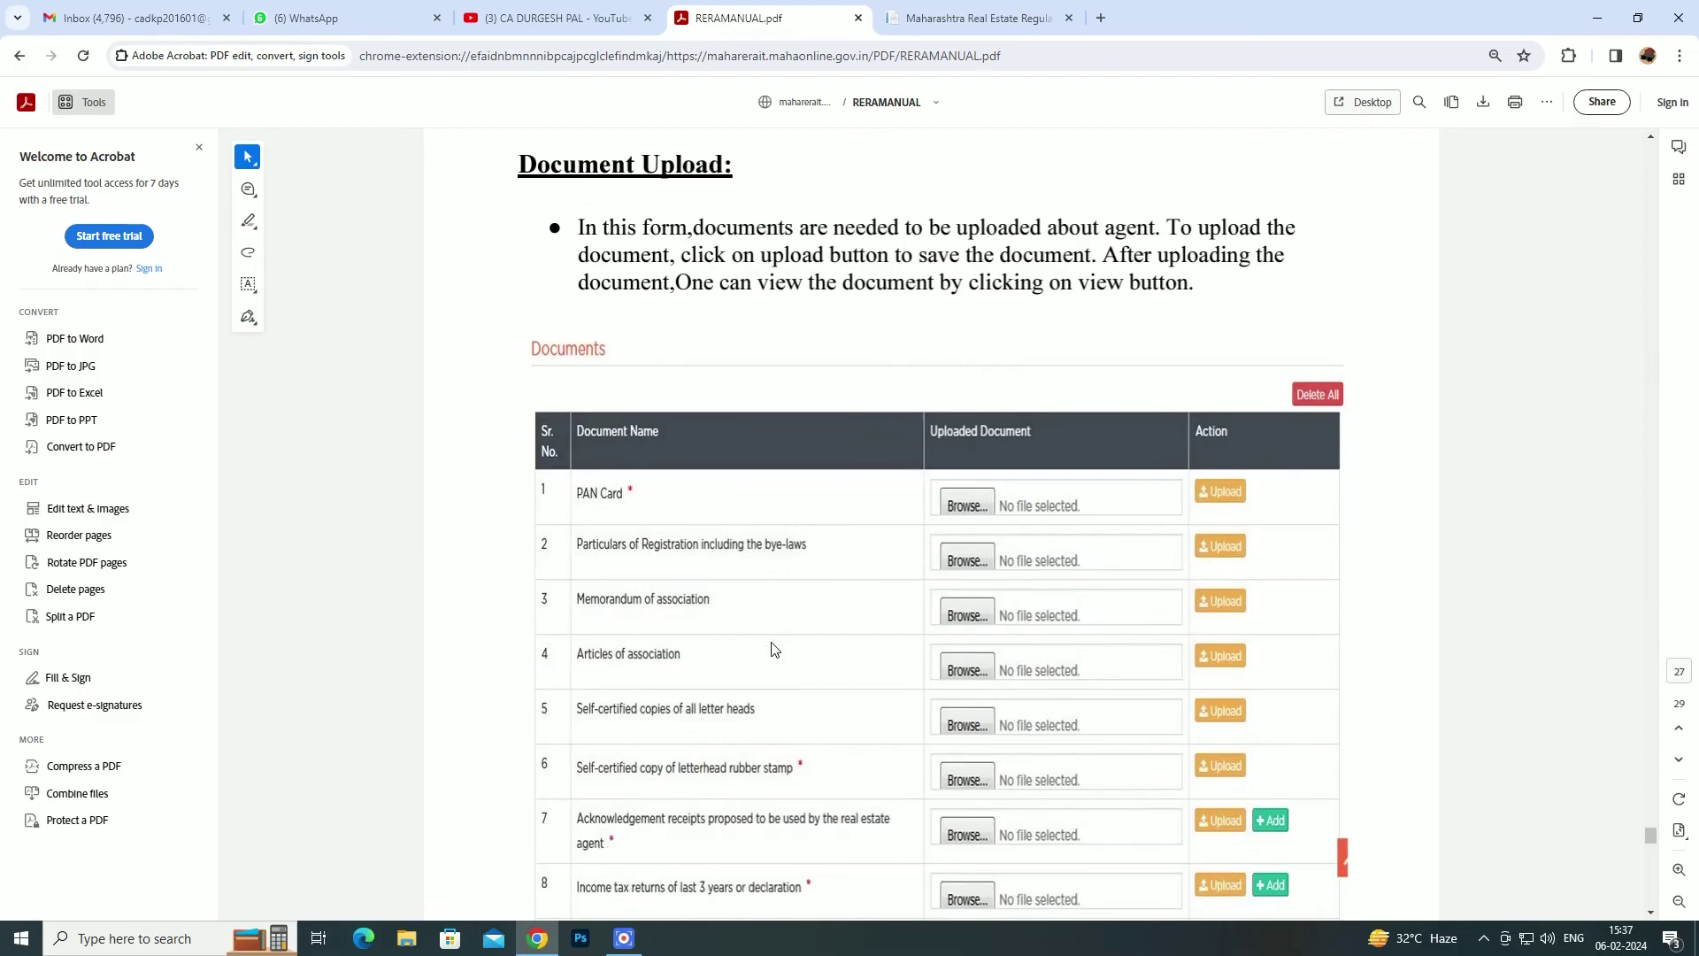
pyautogui.scroll(-1, 772, 650)
pyautogui.scroll(-1, 775, 651)
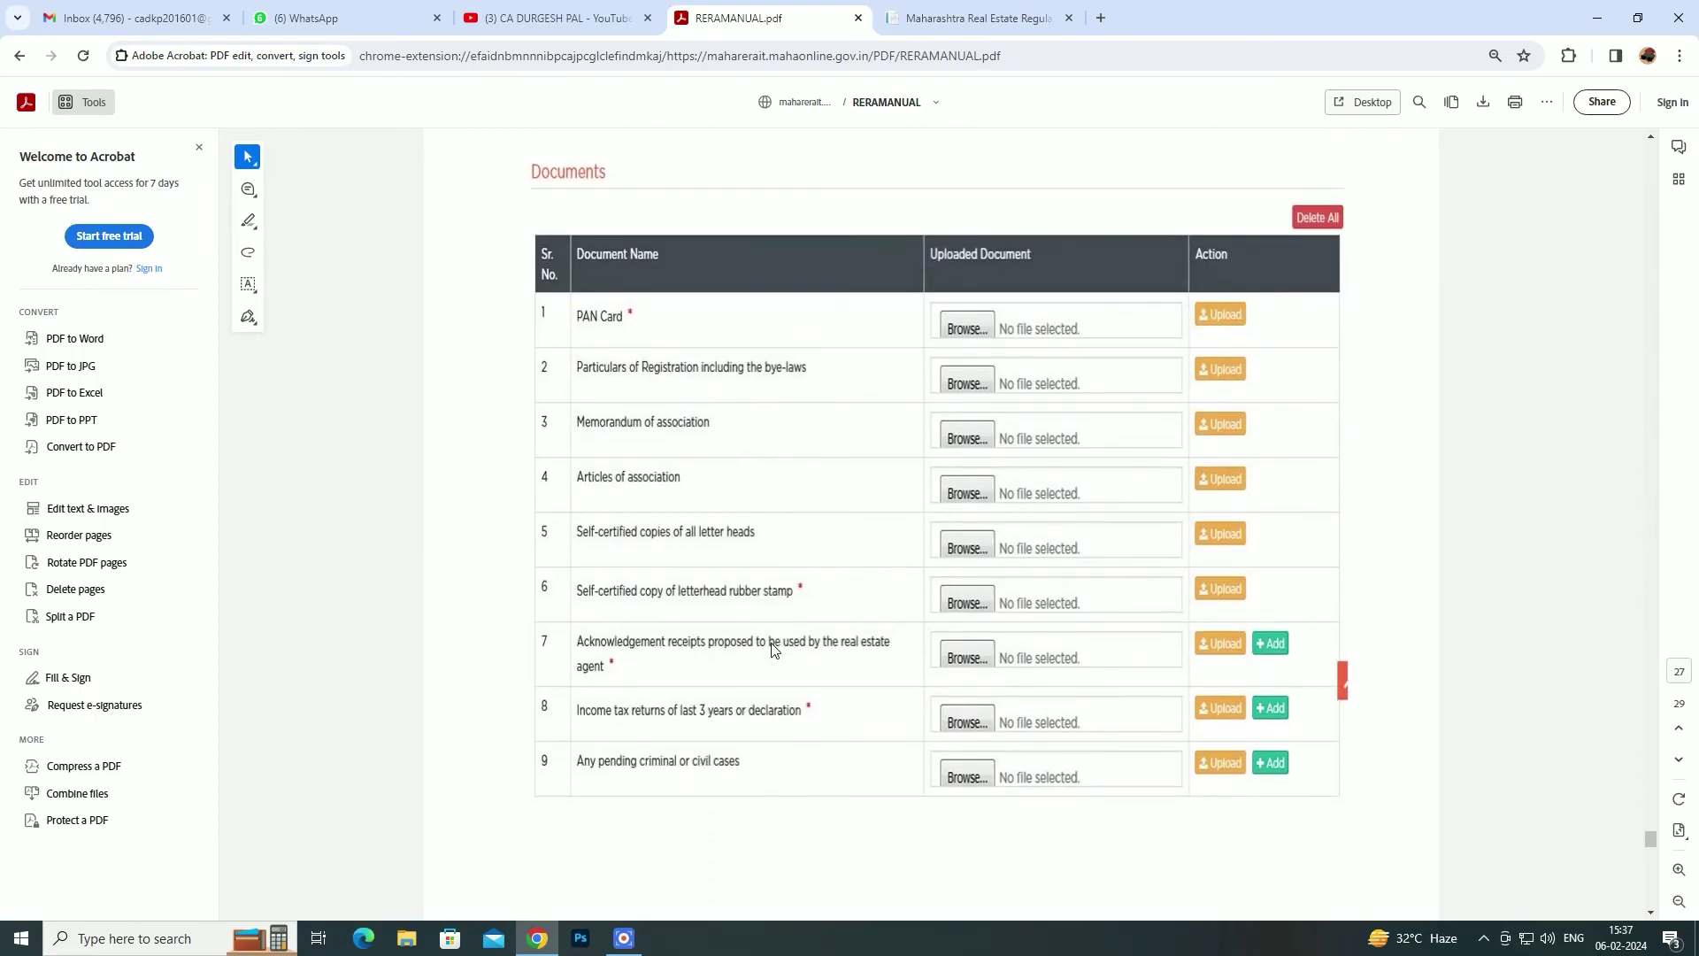
pyautogui.scroll(-1, 775, 650)
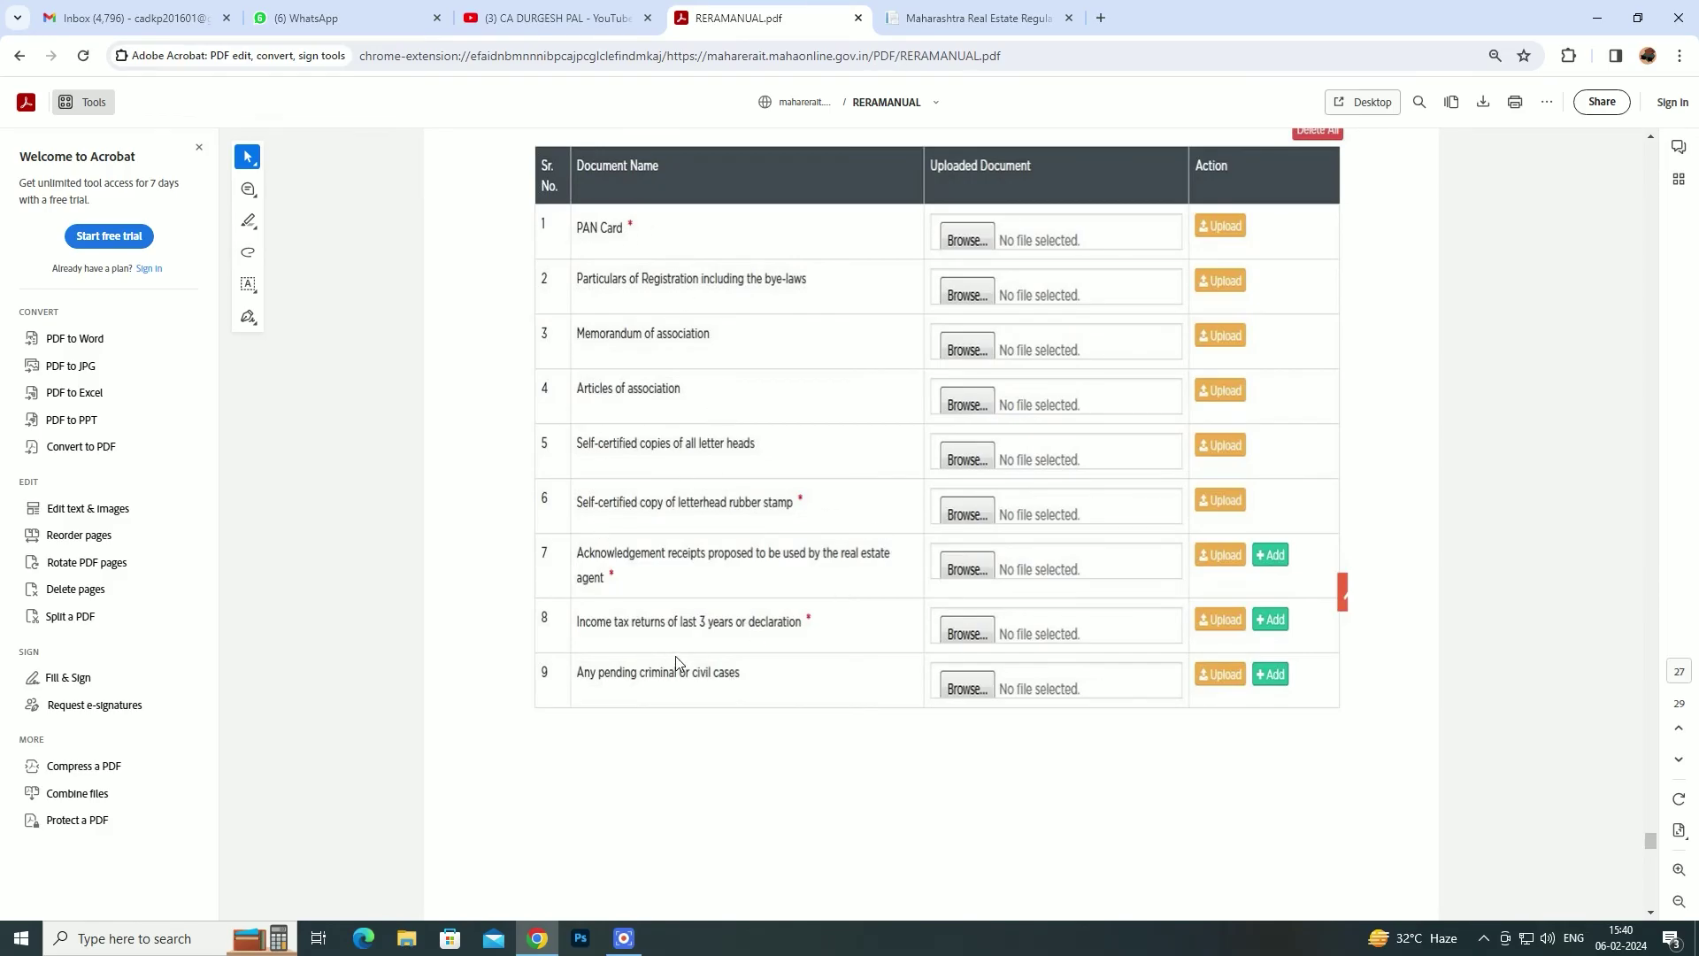
# - Scroll the manual to the C) PAYMENT section, then return to the MahaRERA My Profile form
pyautogui.scroll(-1, 676, 659)
pyautogui.scroll(-8, 678, 664)
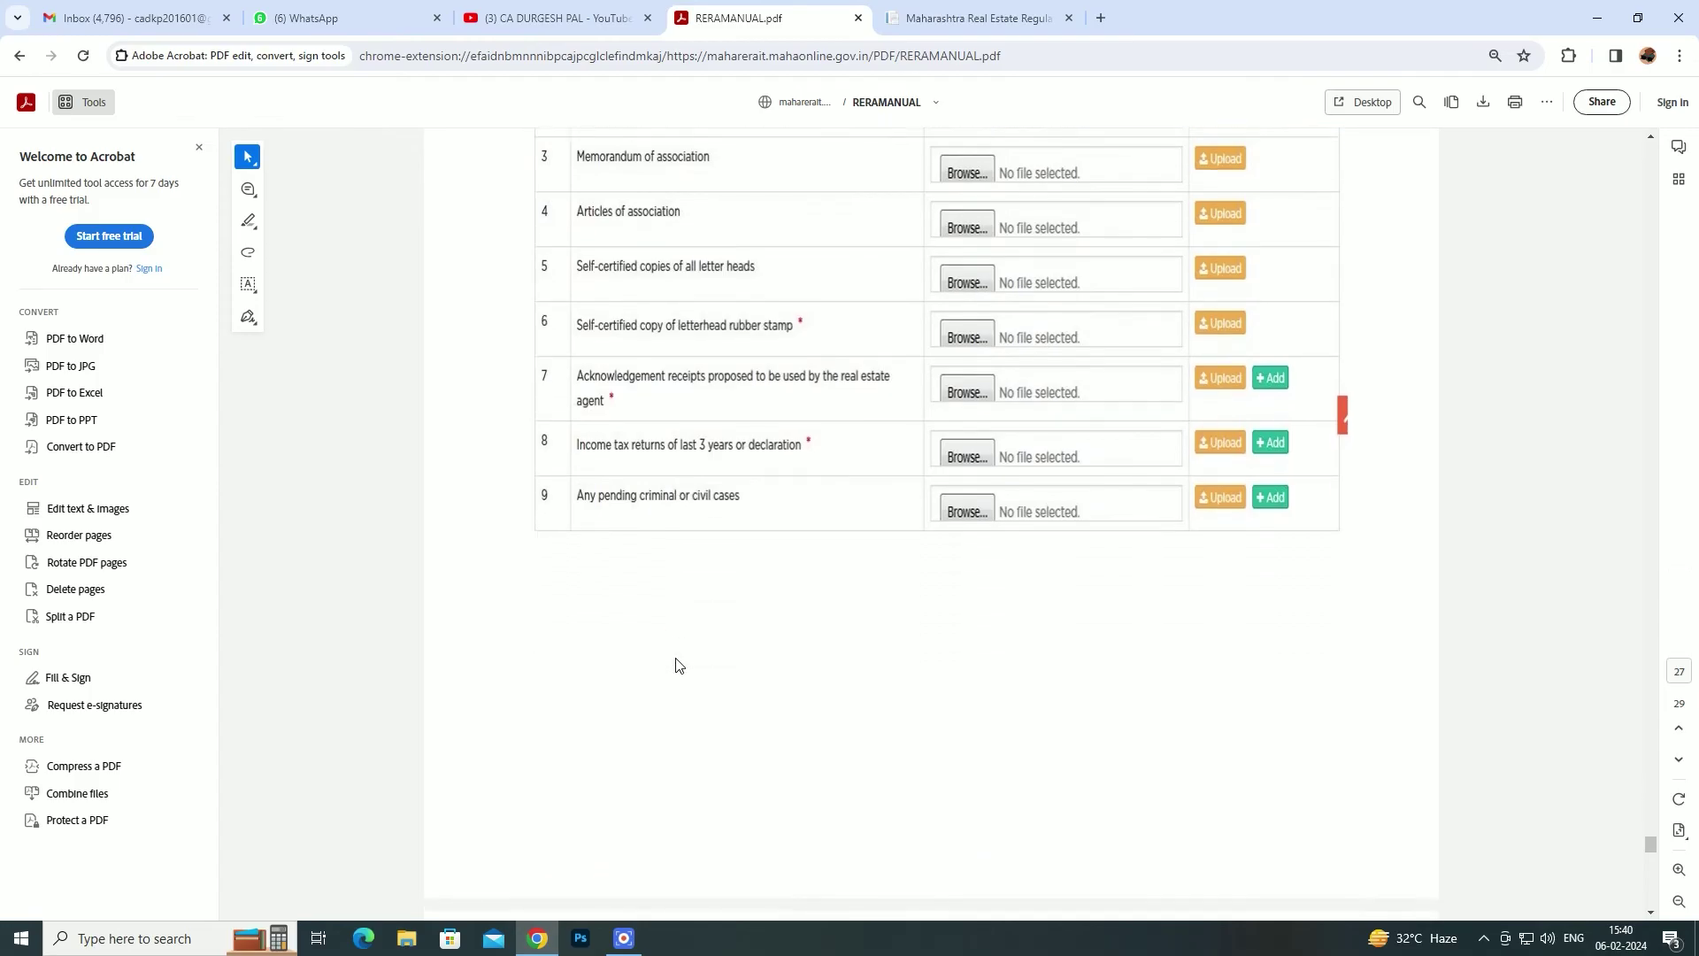
pyautogui.scroll(-1, 678, 664)
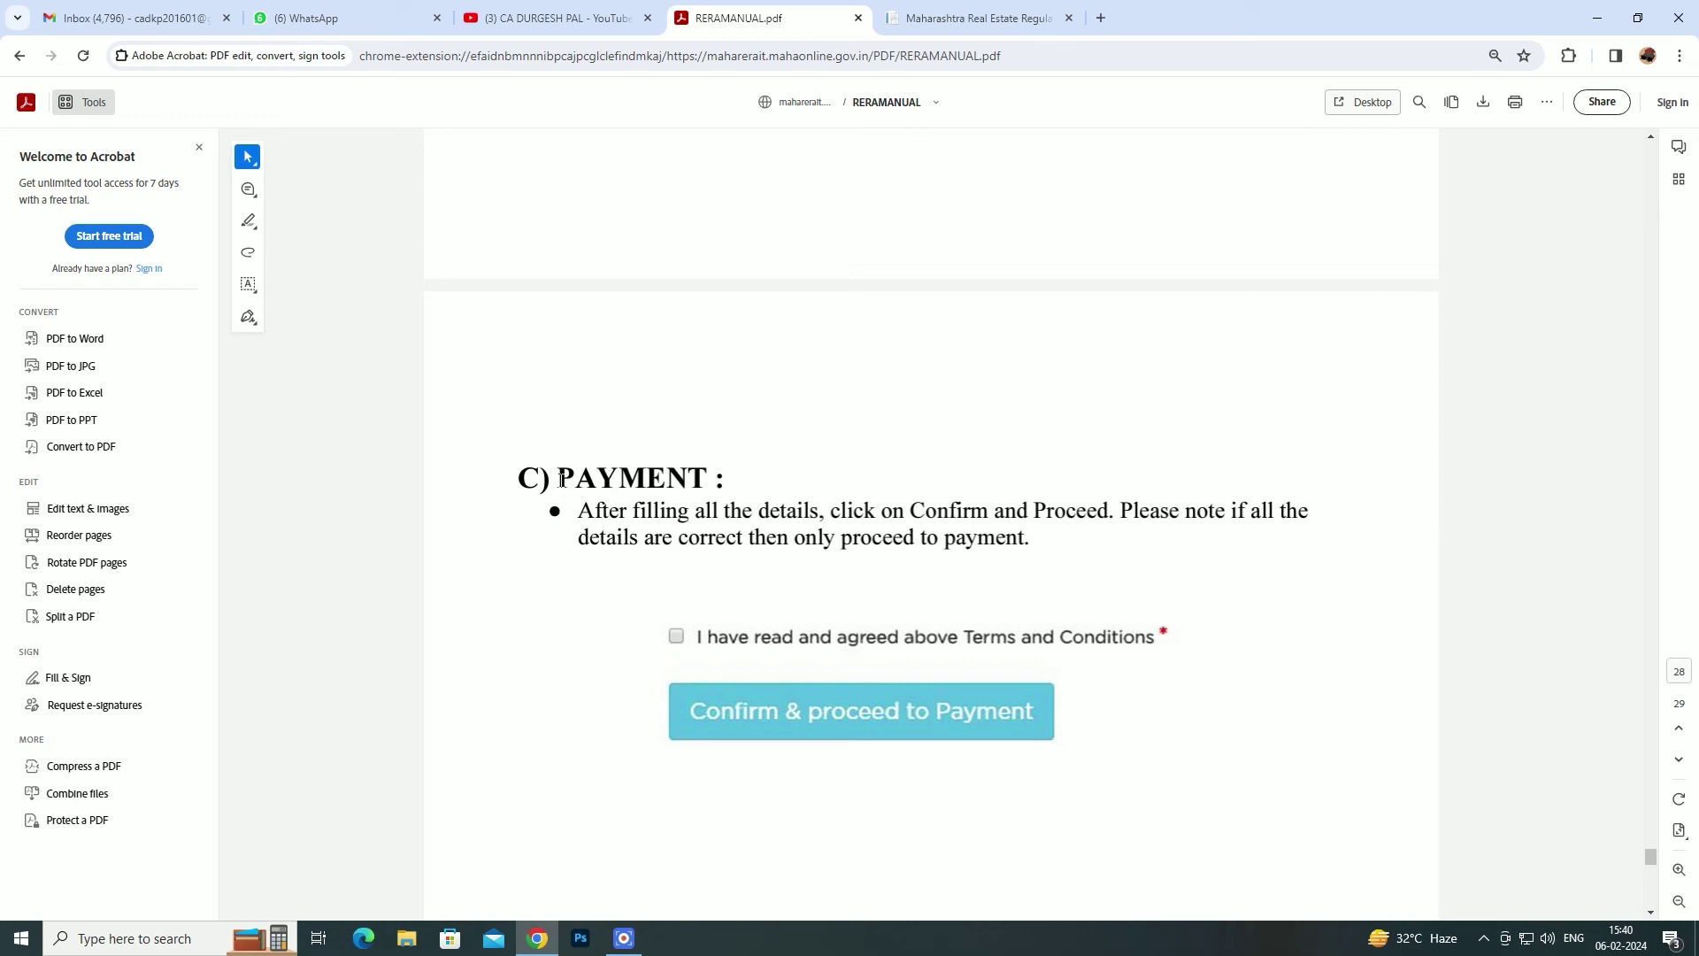
pyautogui.click(965, 18)
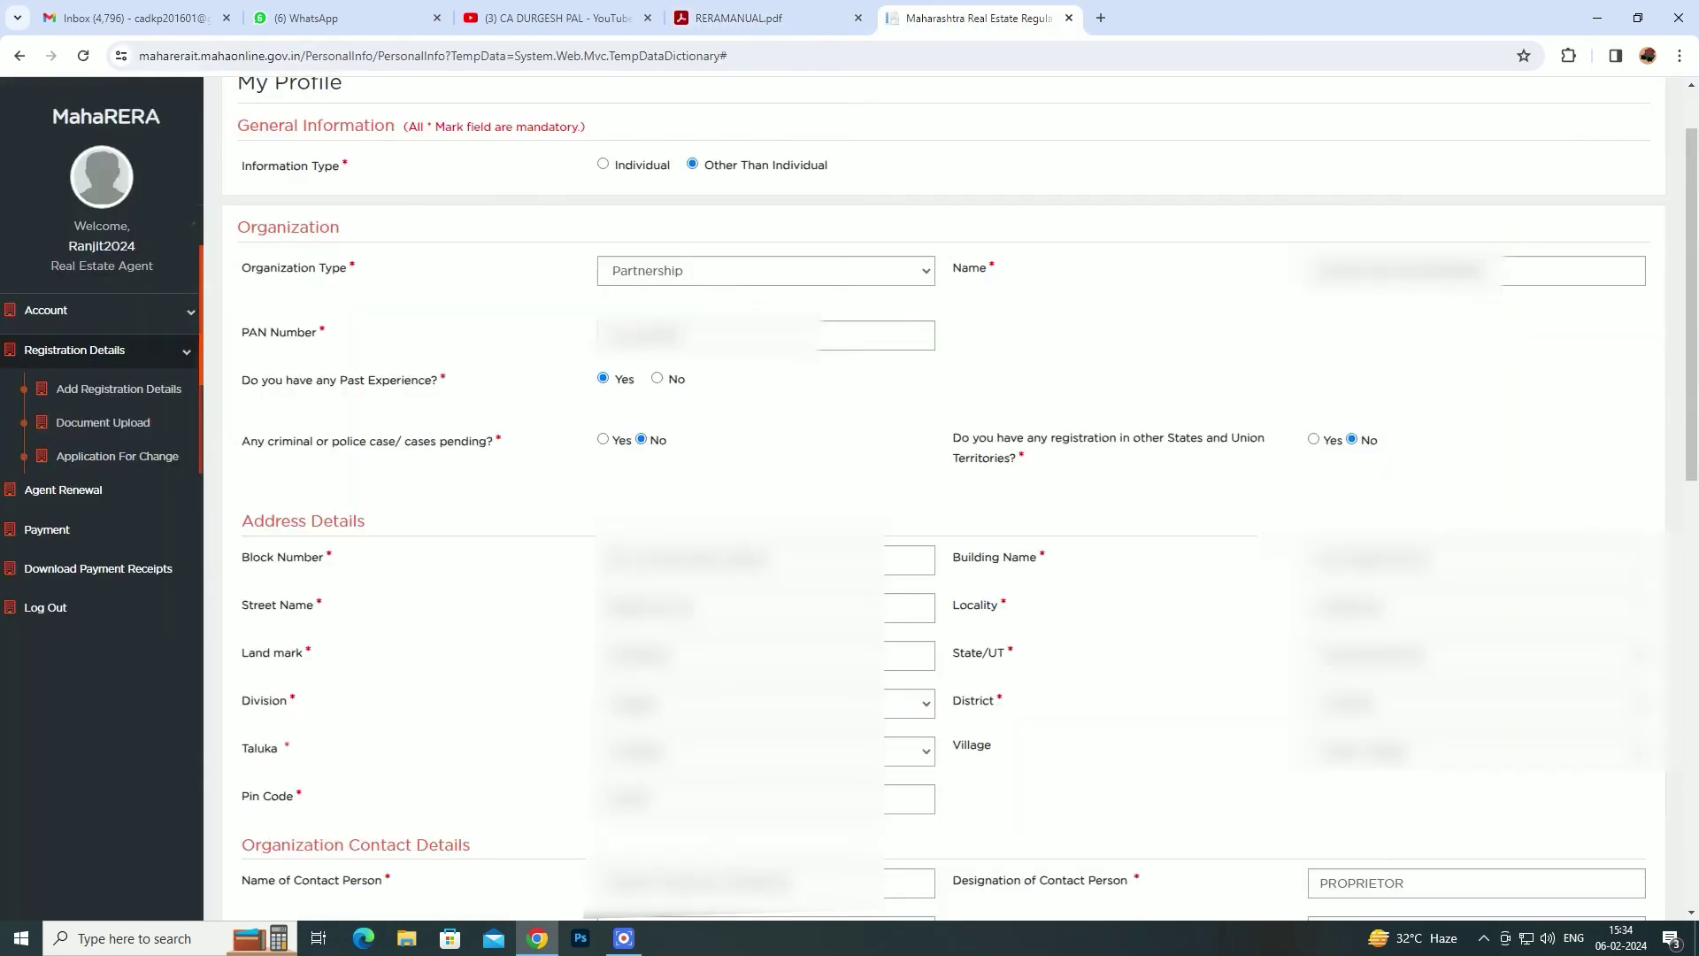
# - Open the Payment step's Preview page, glancing at the manual before returning to the portal
pyautogui.click(40, 534)
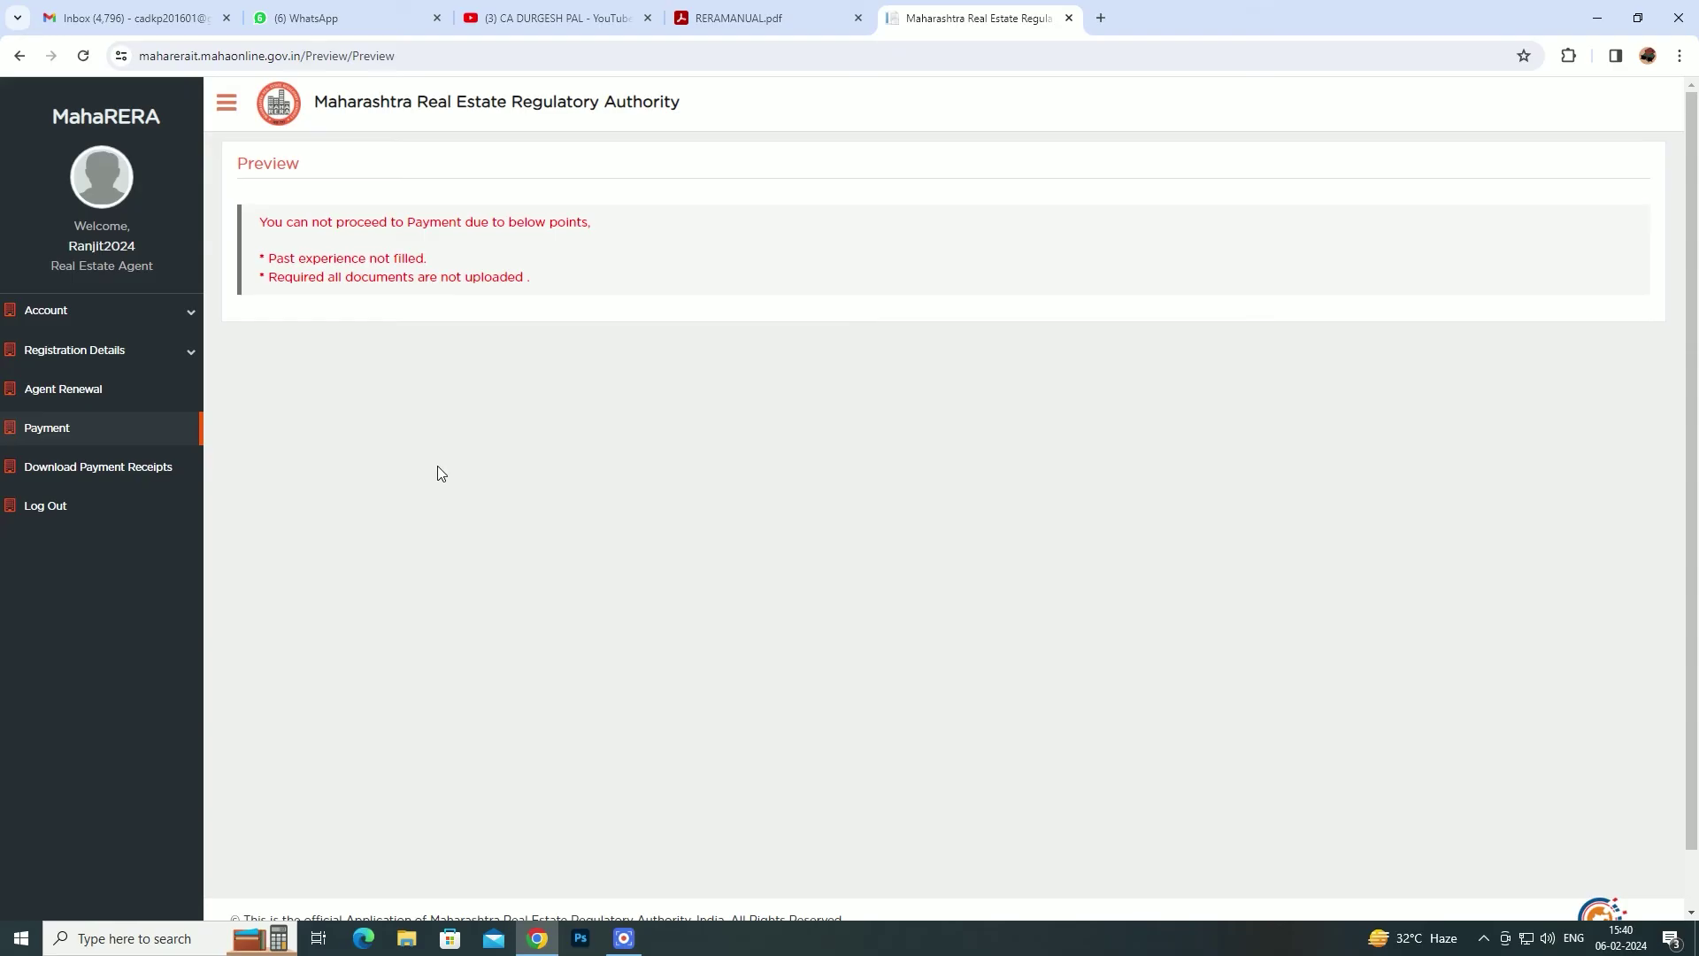
pyautogui.click(773, 19)
pyautogui.click(937, 20)
# - Switch to RERAMANUAL.pdf and scroll to its closing THANK YOU page, 29 of 29
pyautogui.click(747, 6)
pyautogui.scroll(-5, 857, 607)
pyautogui.scroll(-10, 860, 608)
pyautogui.scroll(2, 857, 607)
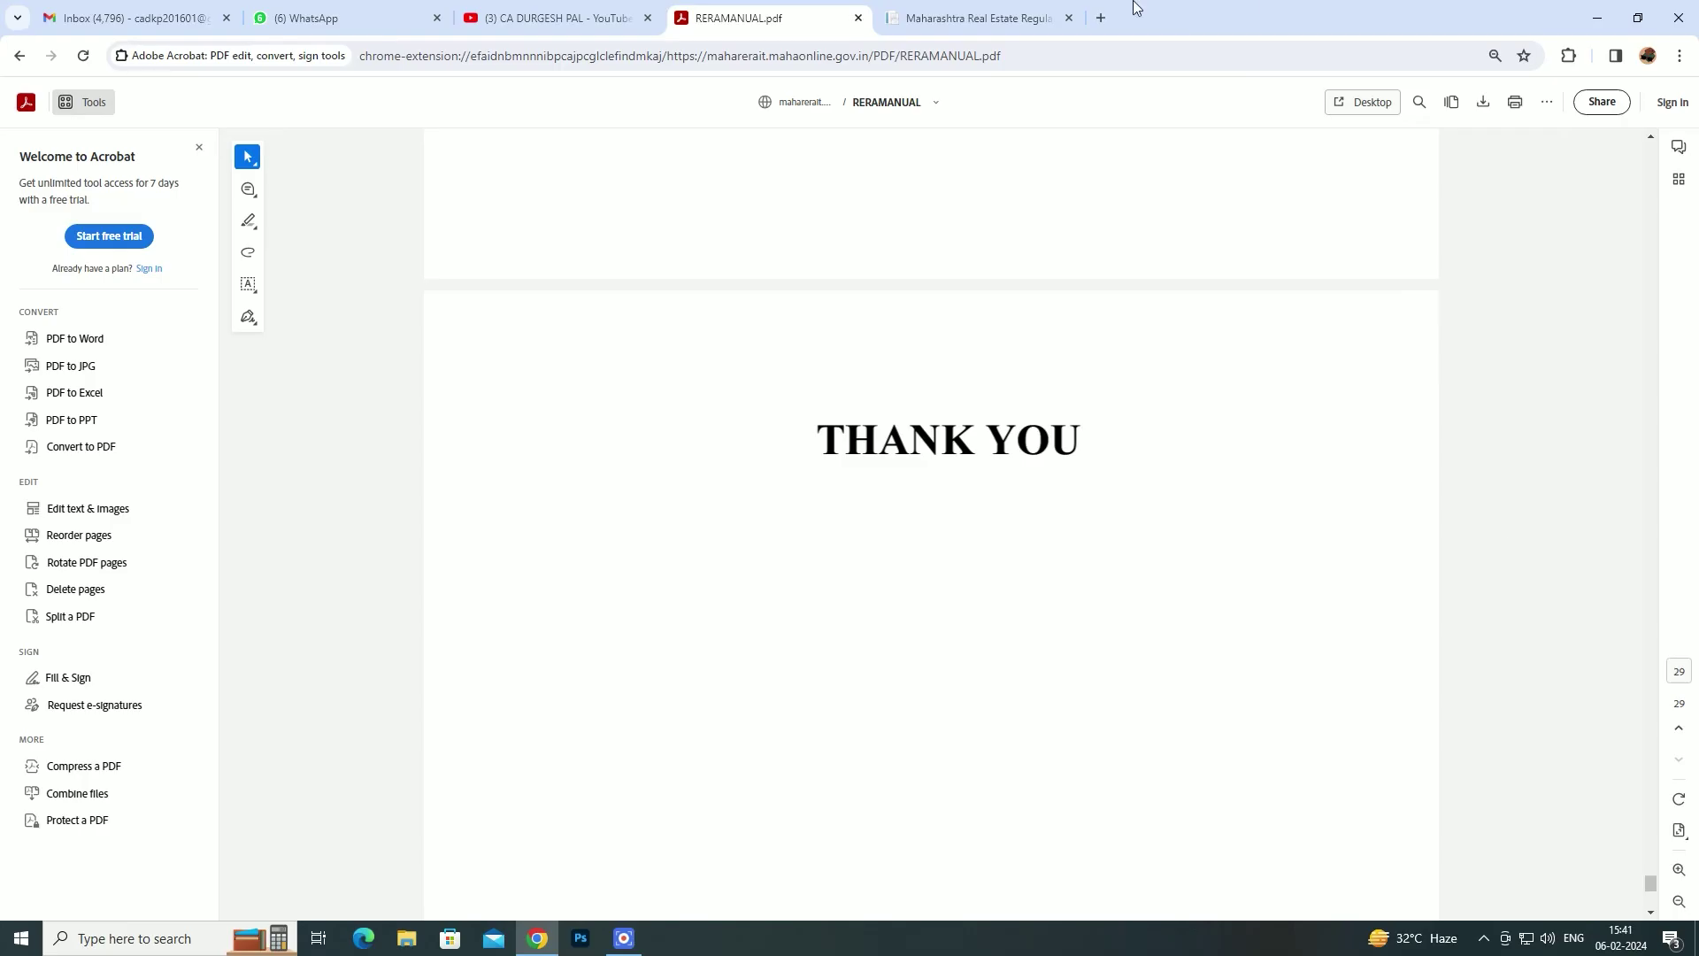
# - Return to MahaRERA and open Download Payment Receipts, showing only a Pending Payment
pyautogui.click(980, 20)
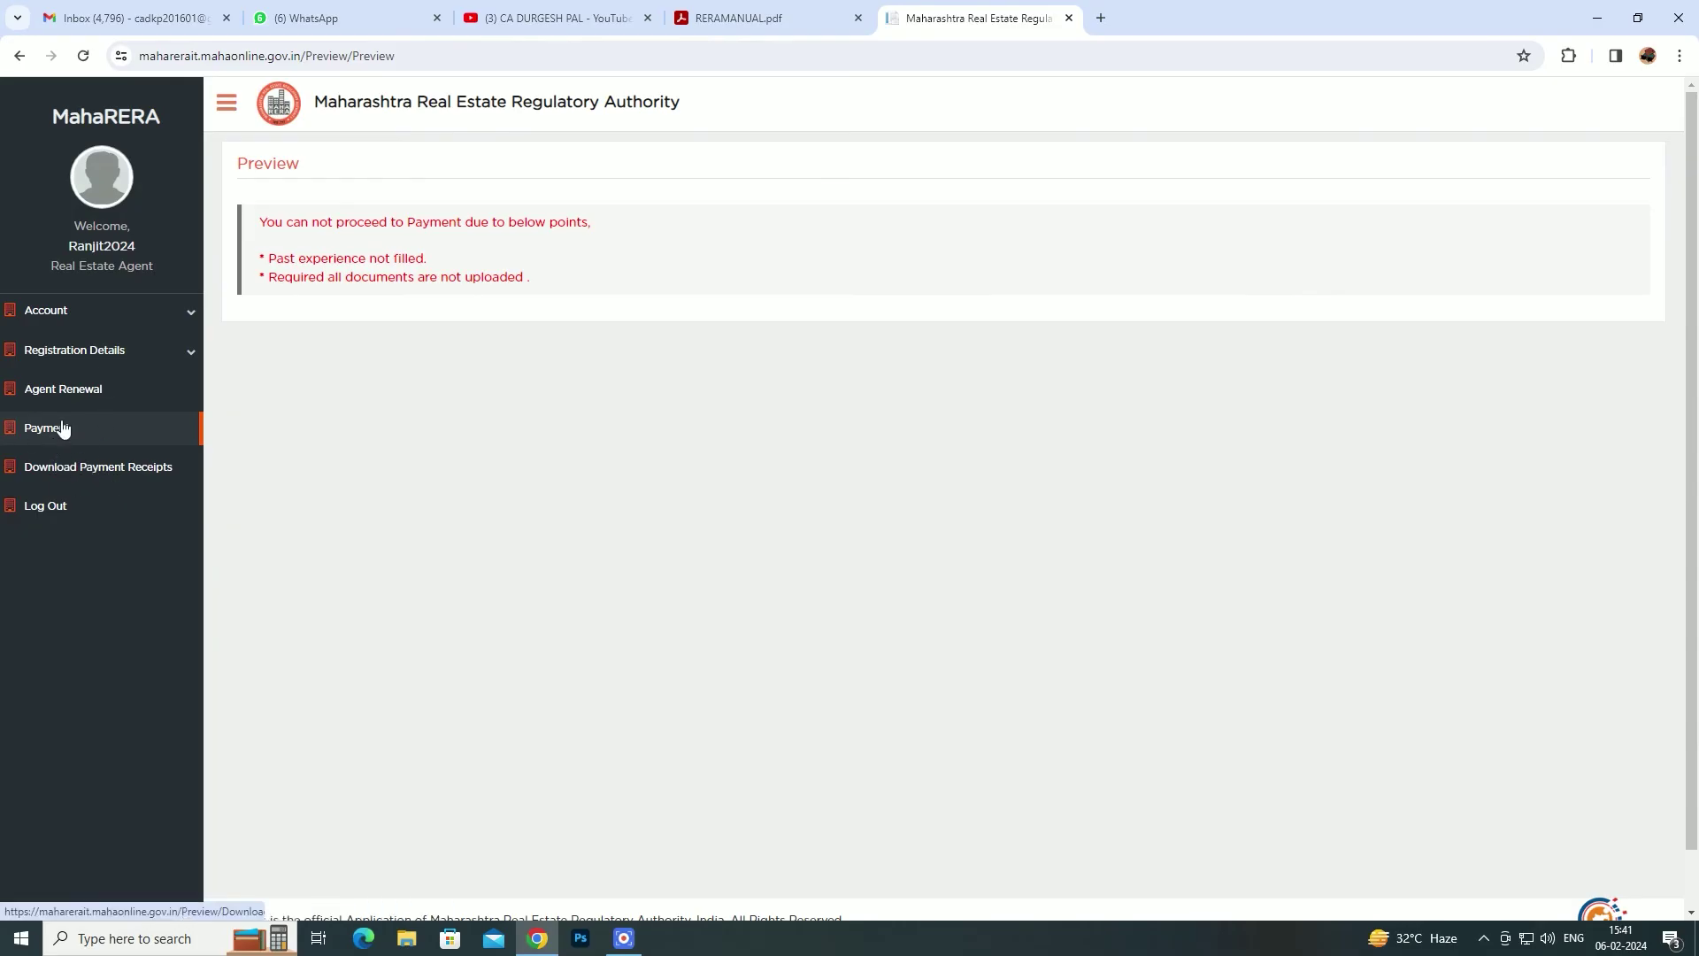
pyautogui.click(52, 480)
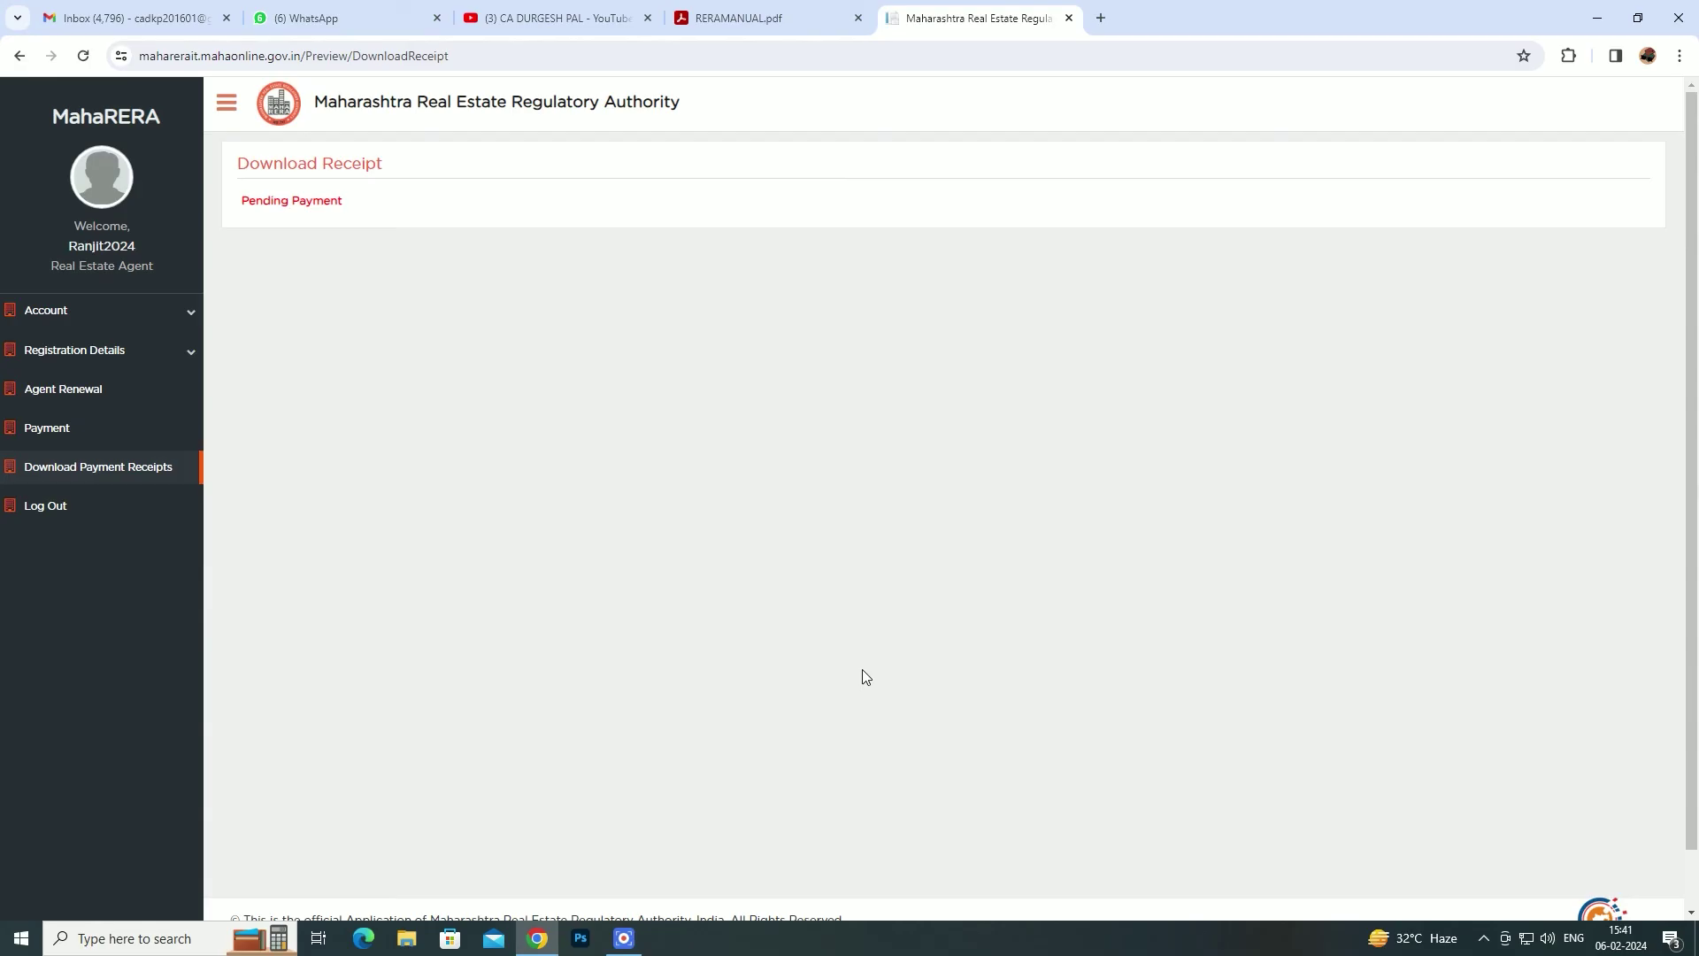
# - Google 'rera broker exam' in a new tab and open MahaRERA's Agent Exam Registration result
pyautogui.click(1101, 17)
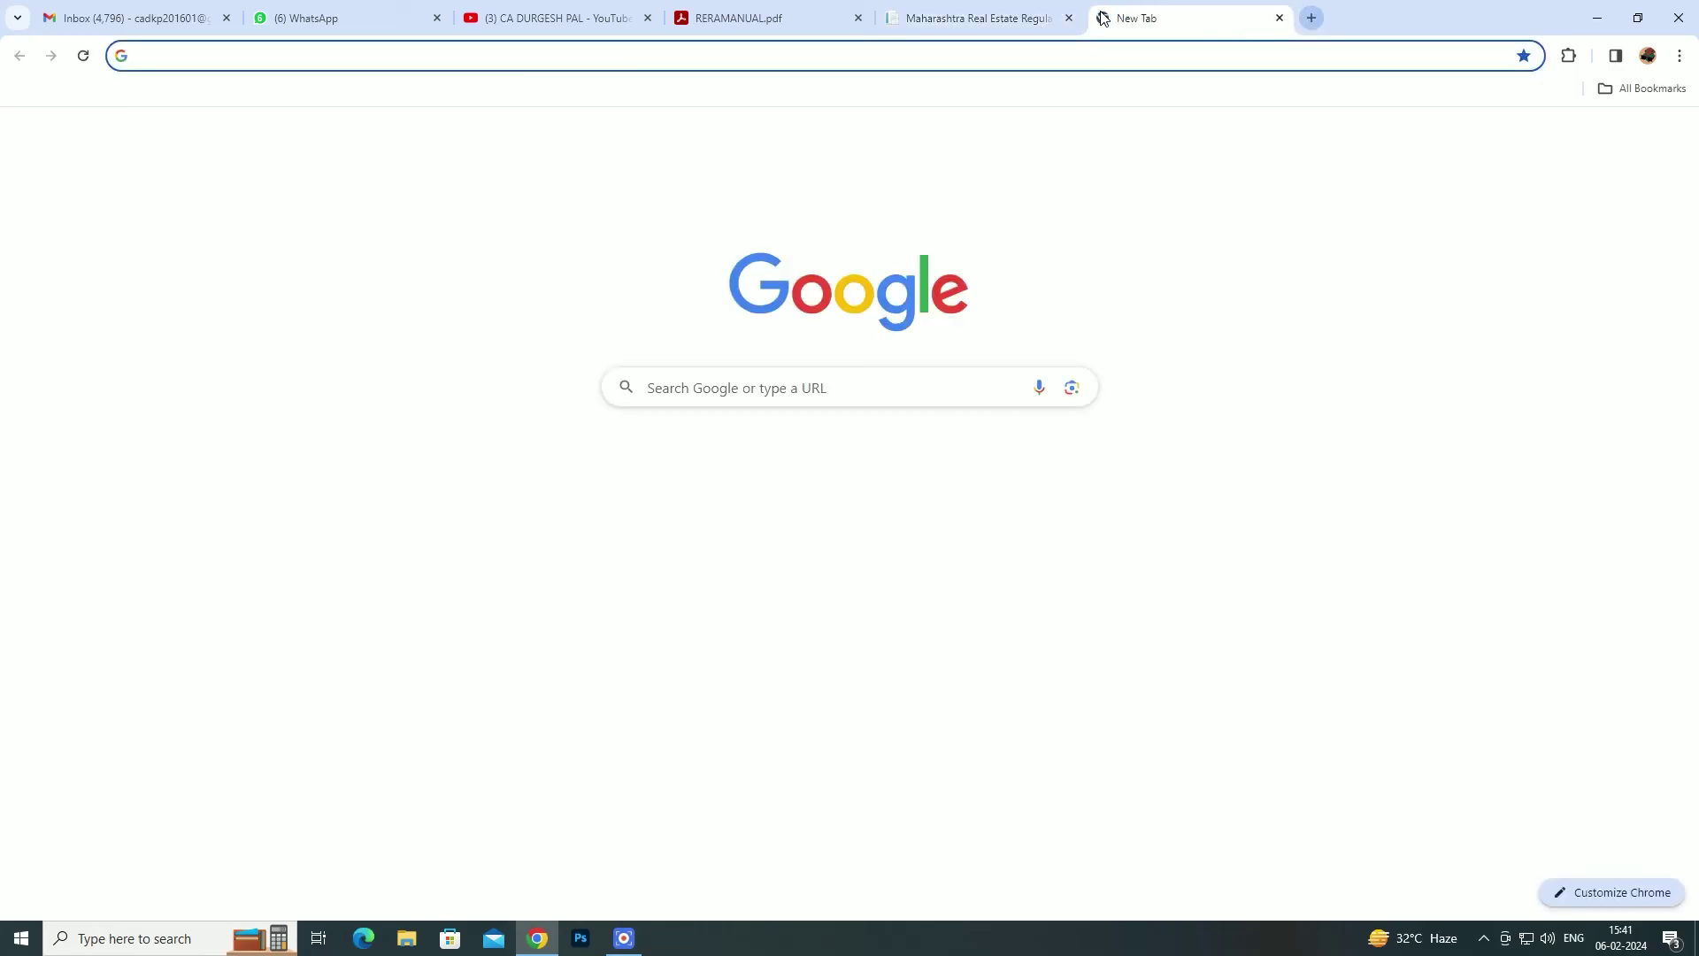
pyautogui.write('RERA')
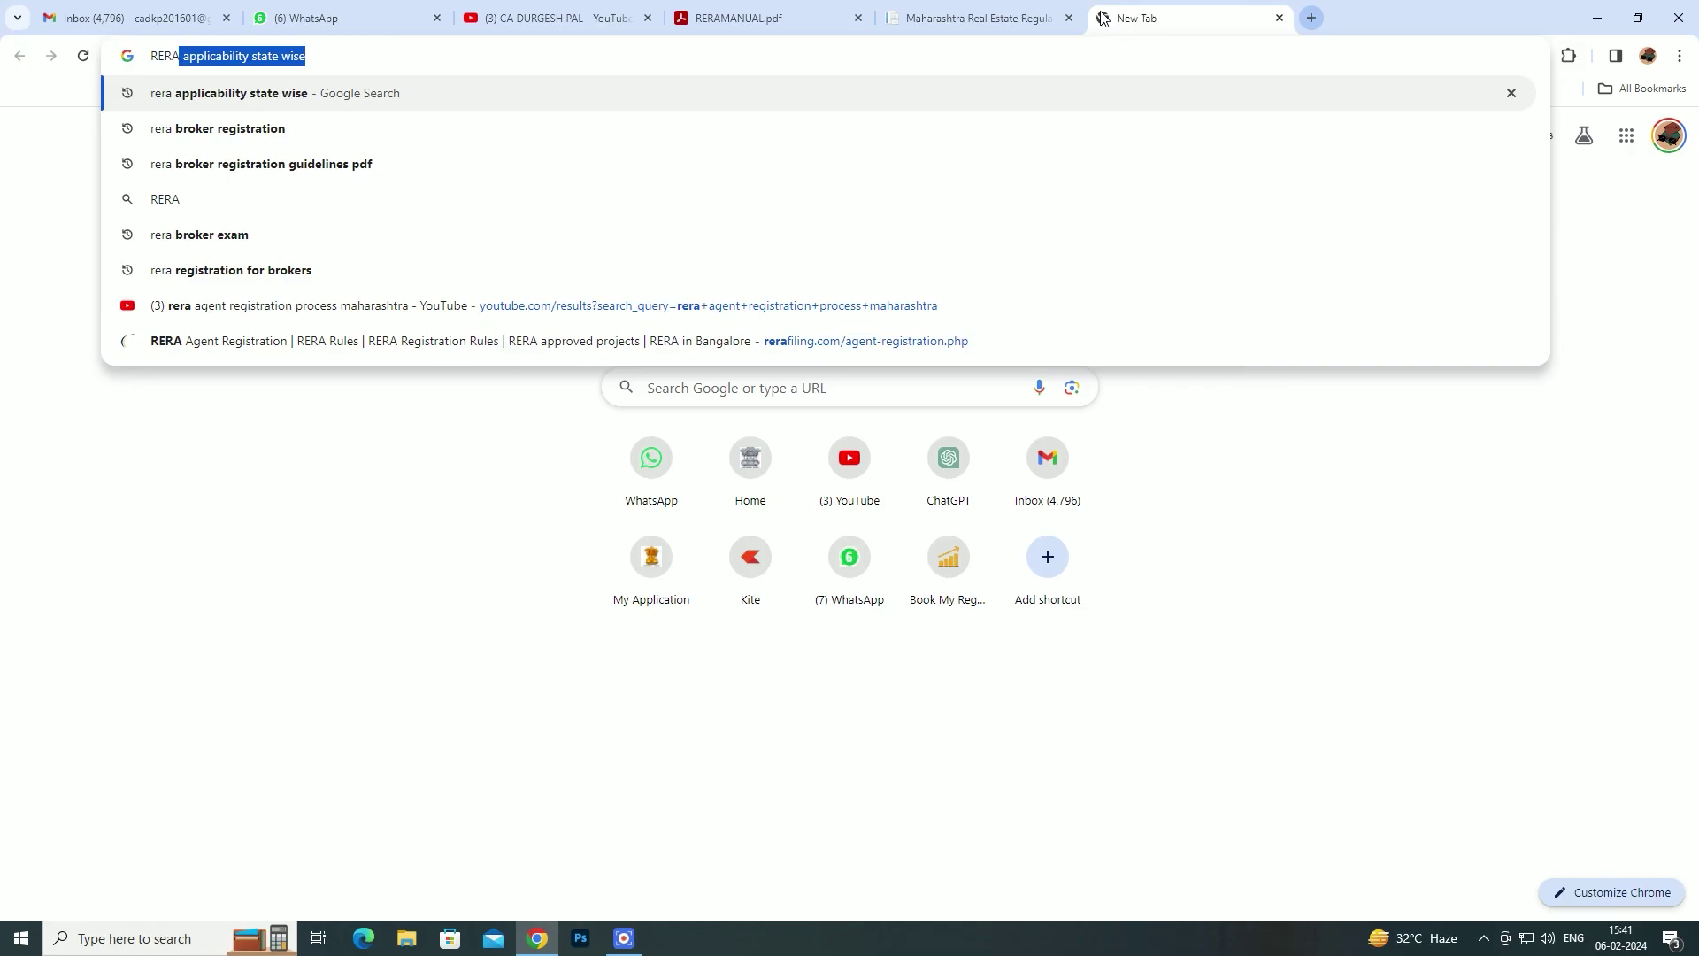
pyautogui.press('End')
pyautogui.press('BackSpace')
pyautogui.press('BackSpace')
pyautogui.press('BackSpace')
pyautogui.press('BackSpace')
pyautogui.press('BackSpace')
pyautogui.press('BackSpace')
pyautogui.press('BackSpace')
pyautogui.press('BackSpace')
pyautogui.press('BackSpace')
pyautogui.press('BackSpace')
pyautogui.press('BackSpace')
pyautogui.press('BackSpace')
pyautogui.press('BackSpace')
pyautogui.press('BackSpace')
pyautogui.press('BackSpace')
pyautogui.press('BackSpace')
pyautogui.press('BackSpace')
pyautogui.press('BackSpace')
pyautogui.press('BackSpace')
pyautogui.press('BackSpace')
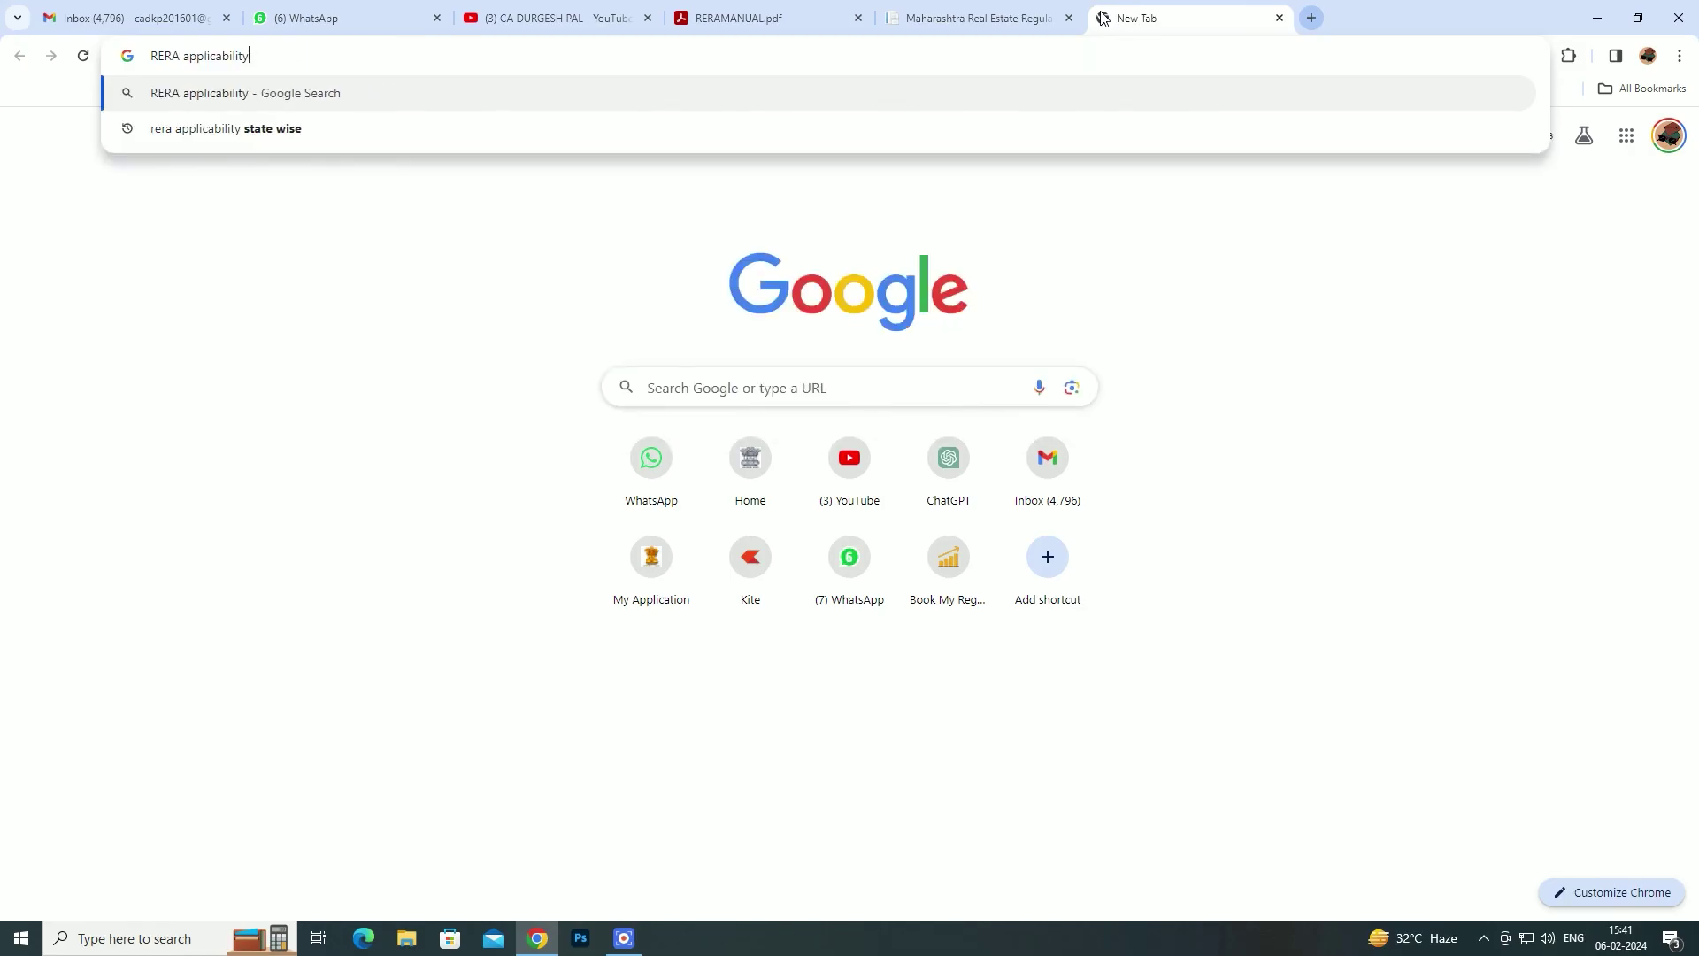
pyautogui.press('BackSpace')
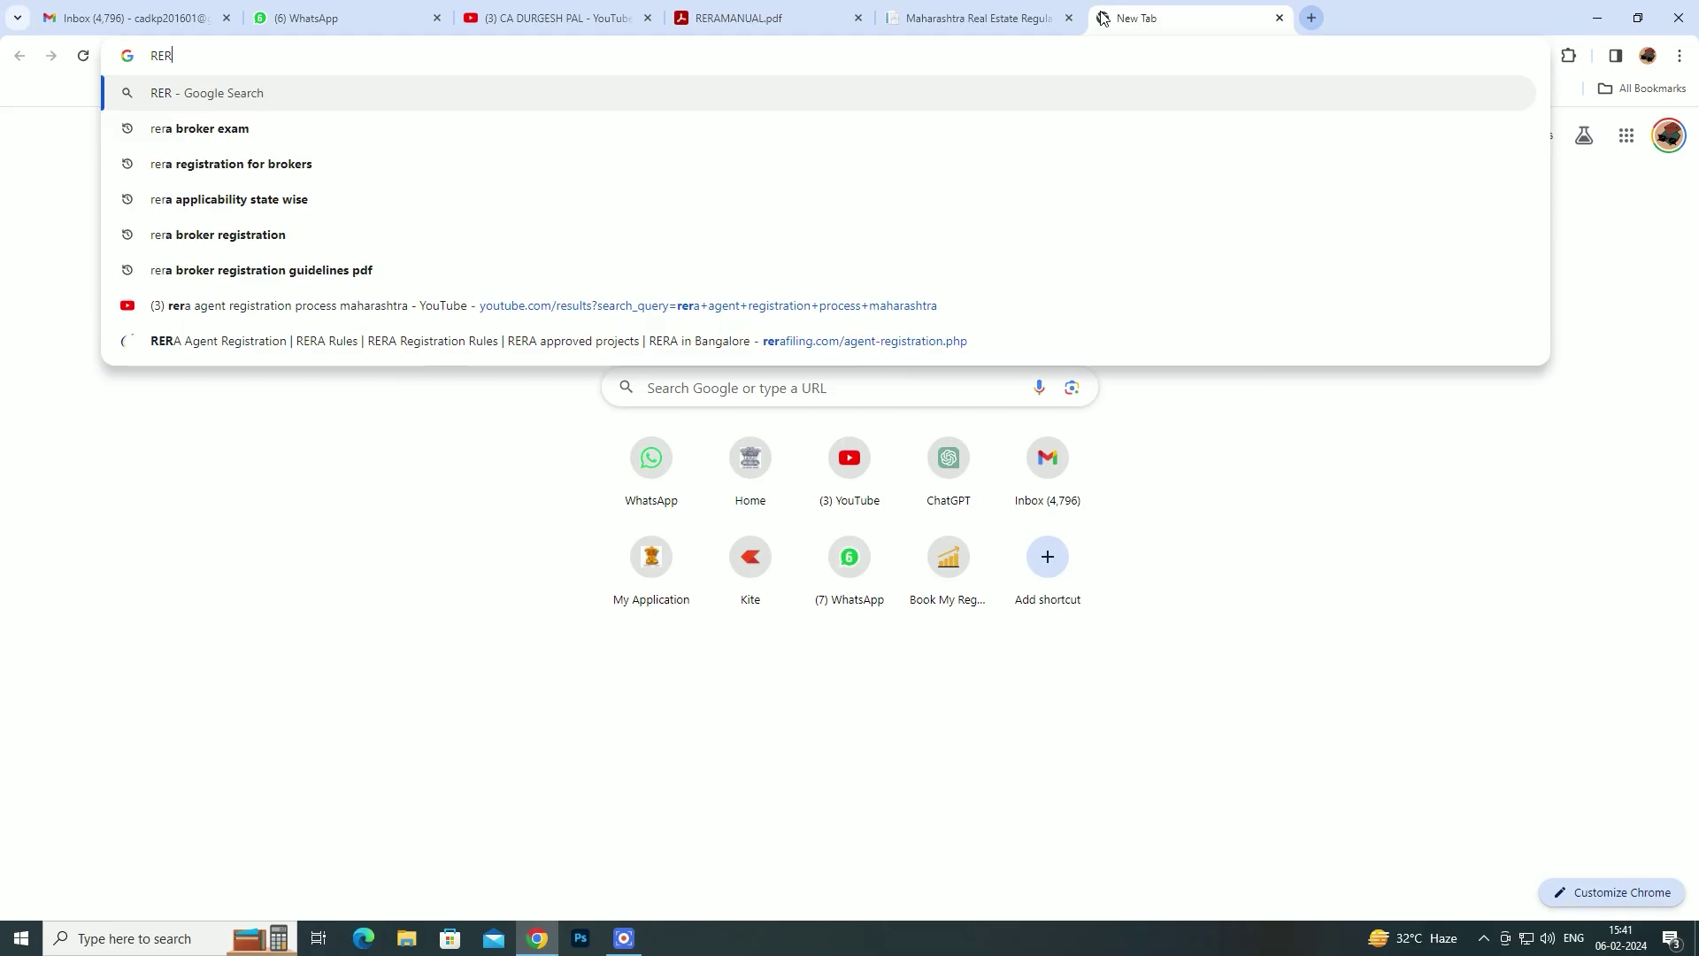
pyautogui.write('0')
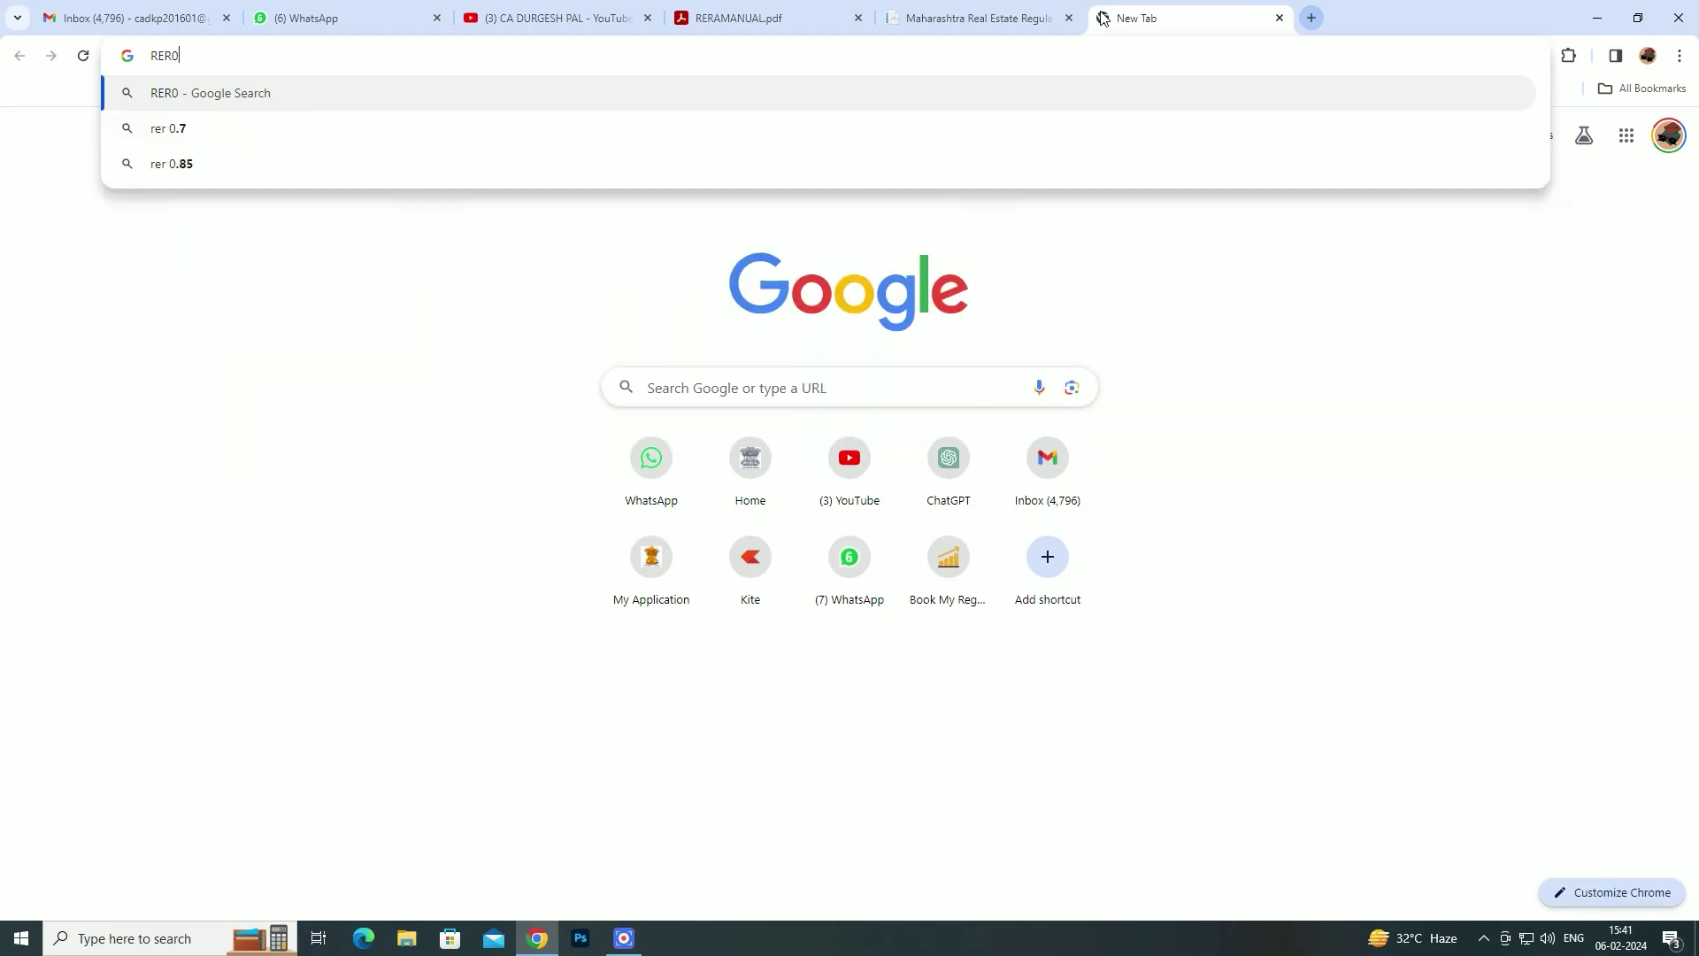
pyautogui.press('BackSpace')
pyautogui.press('Down')
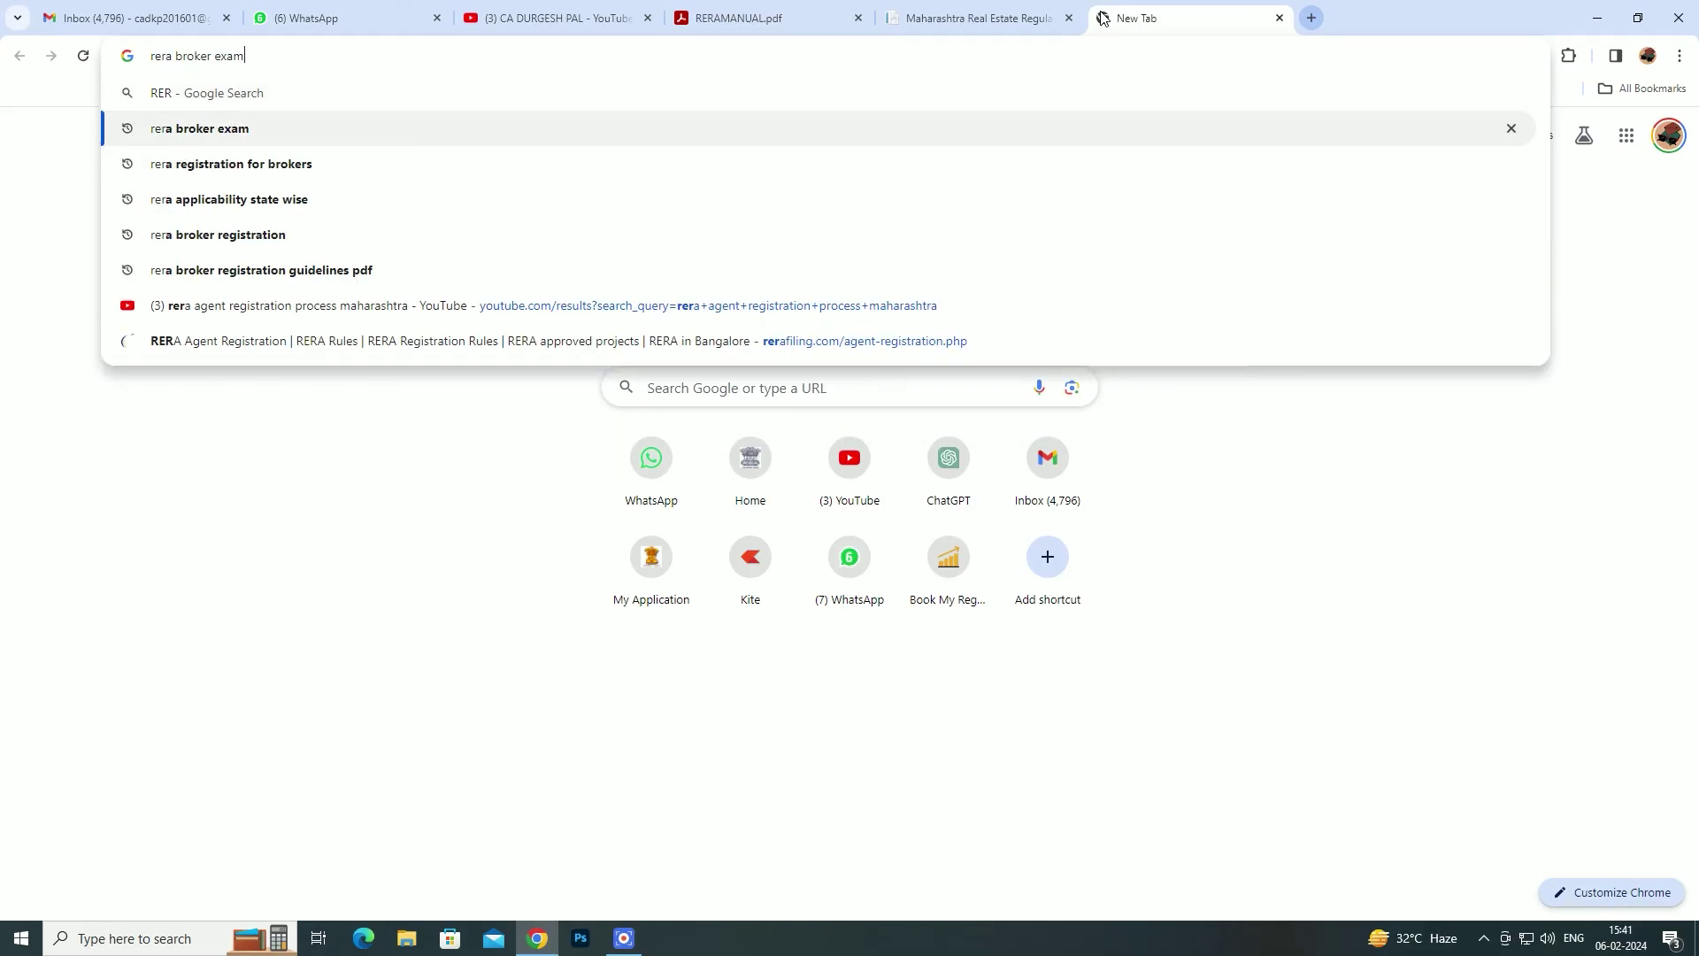
pyautogui.press('Return')
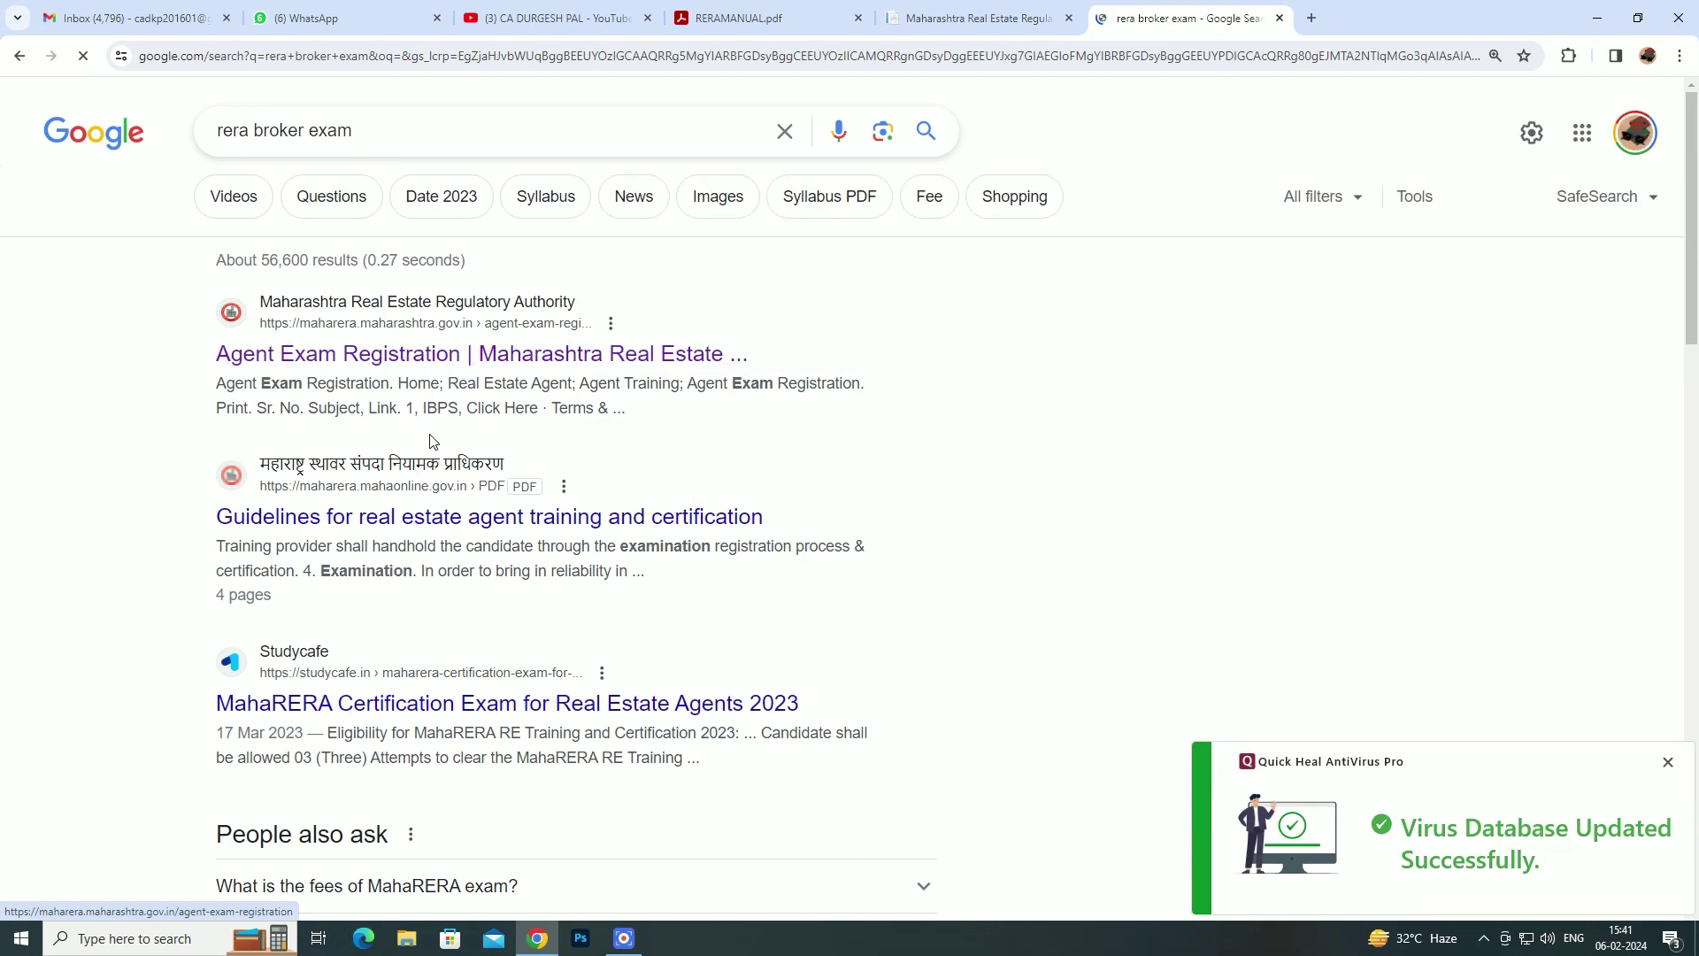
pyautogui.click(365, 356)
pyautogui.click(1667, 766)
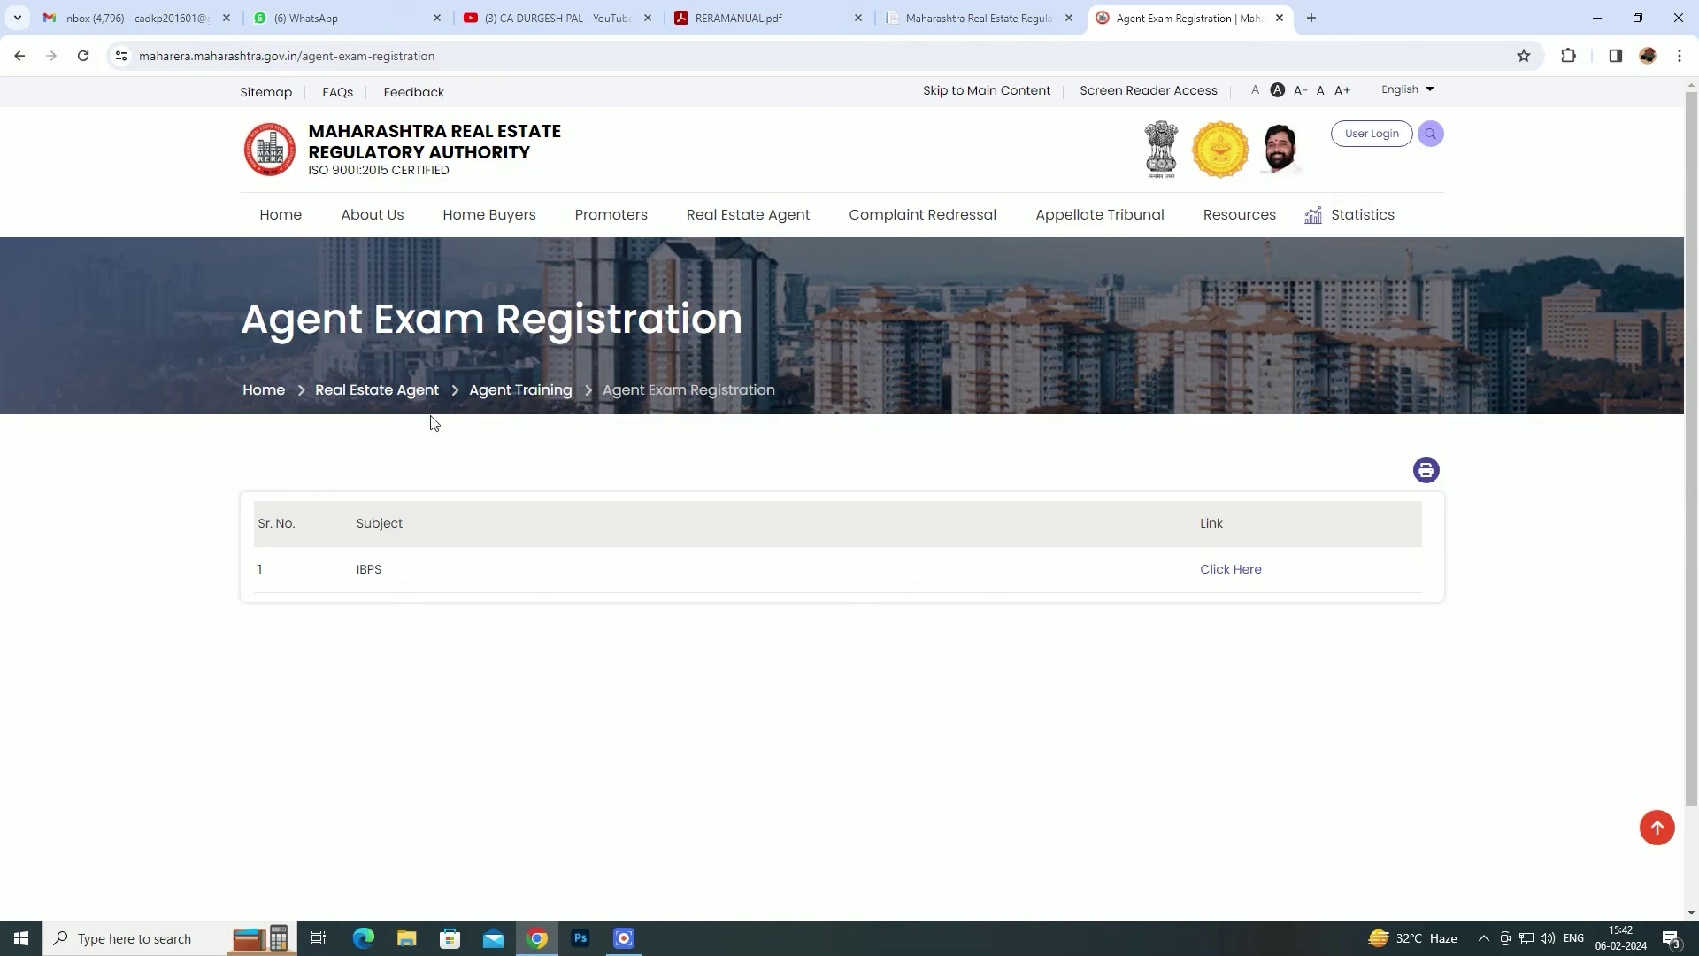
# - Follow the IBPS row's 'Click Here' link, confirming the move to the external exam site
pyautogui.click(1222, 574)
pyautogui.click(814, 438)
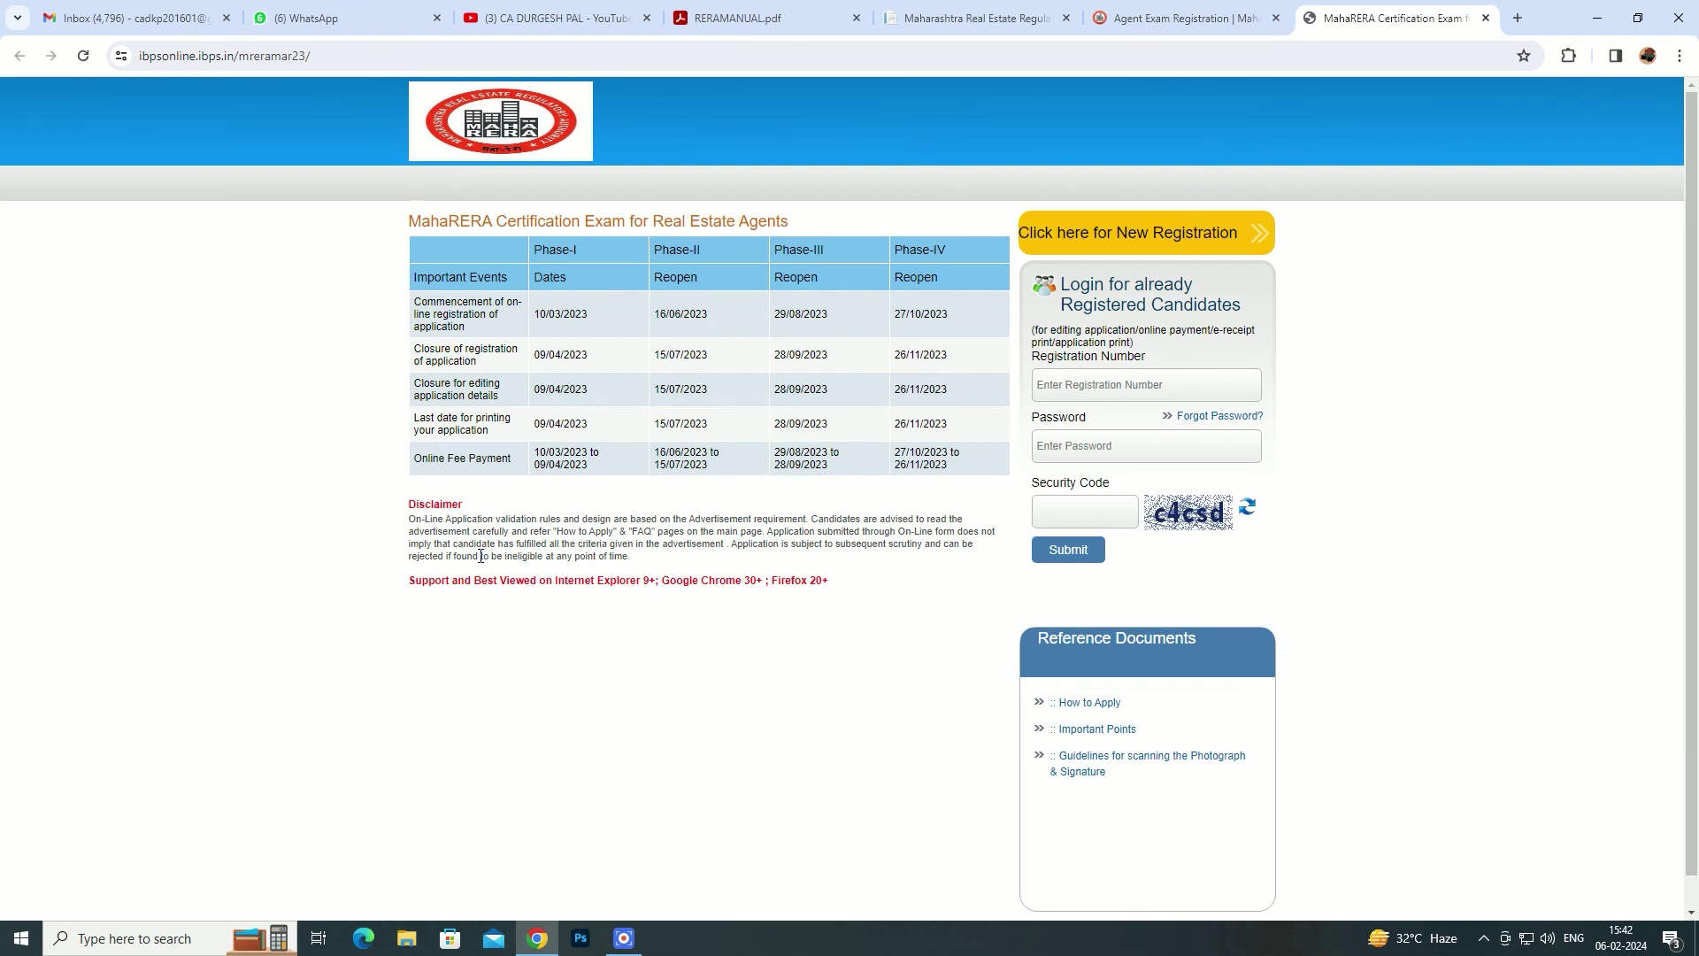
# - Open the 'How to Apply' PDF under Reference Documents in a new tab
pyautogui.click(1097, 704)
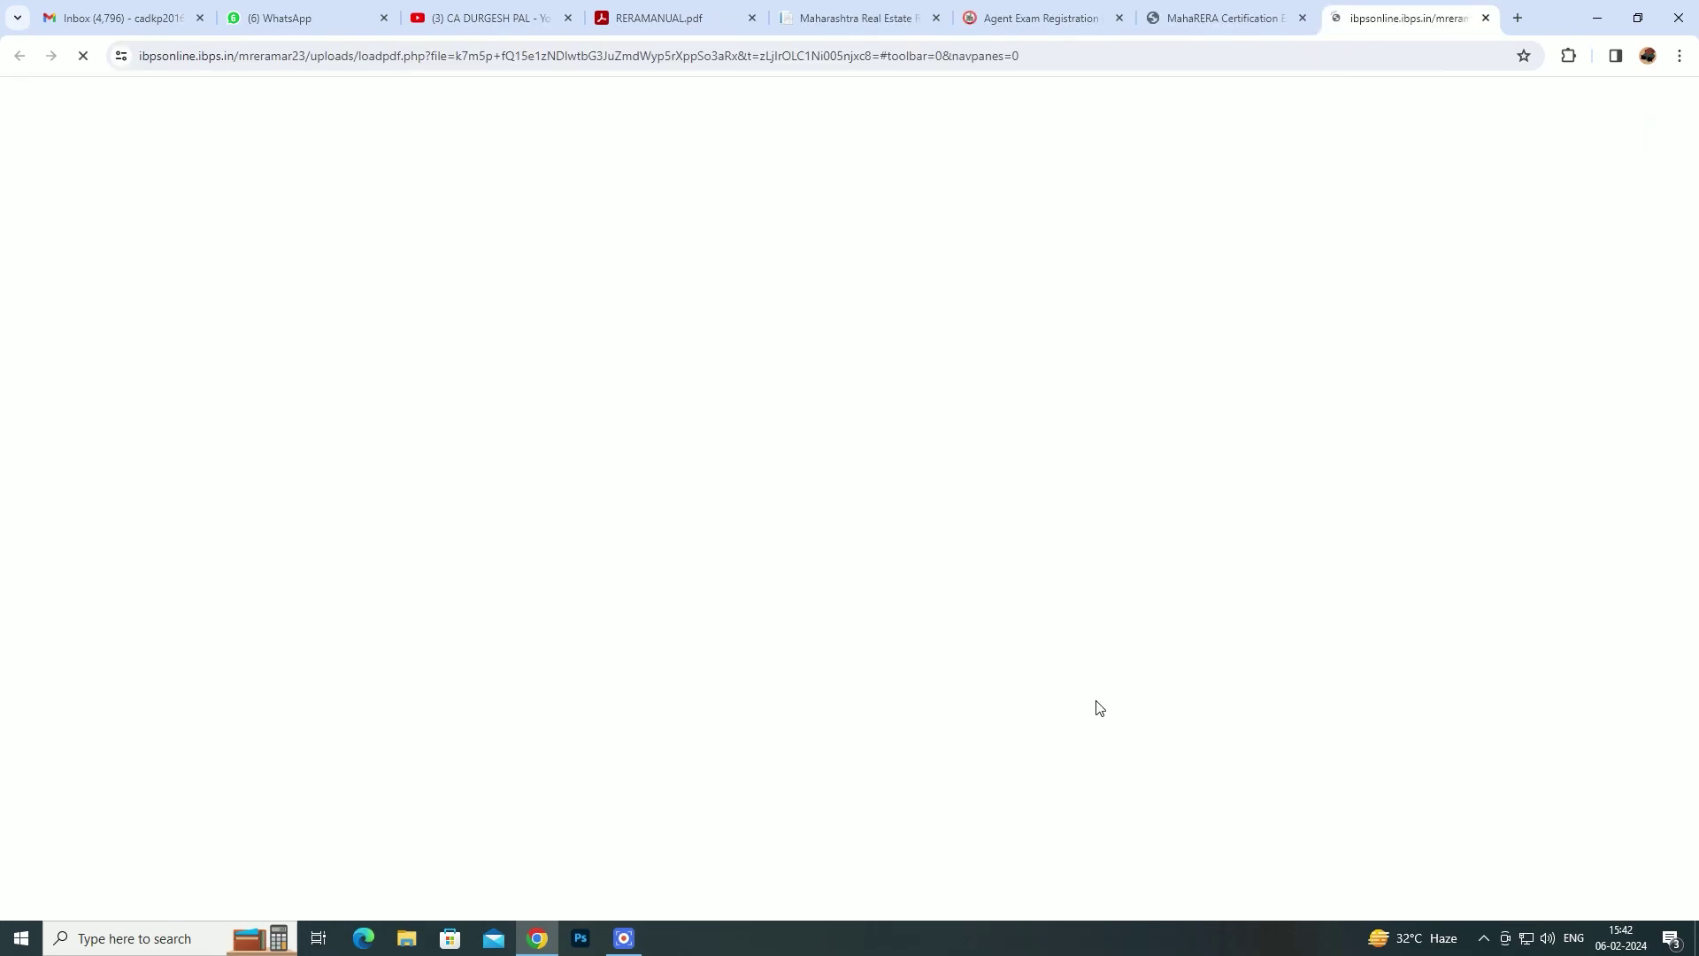